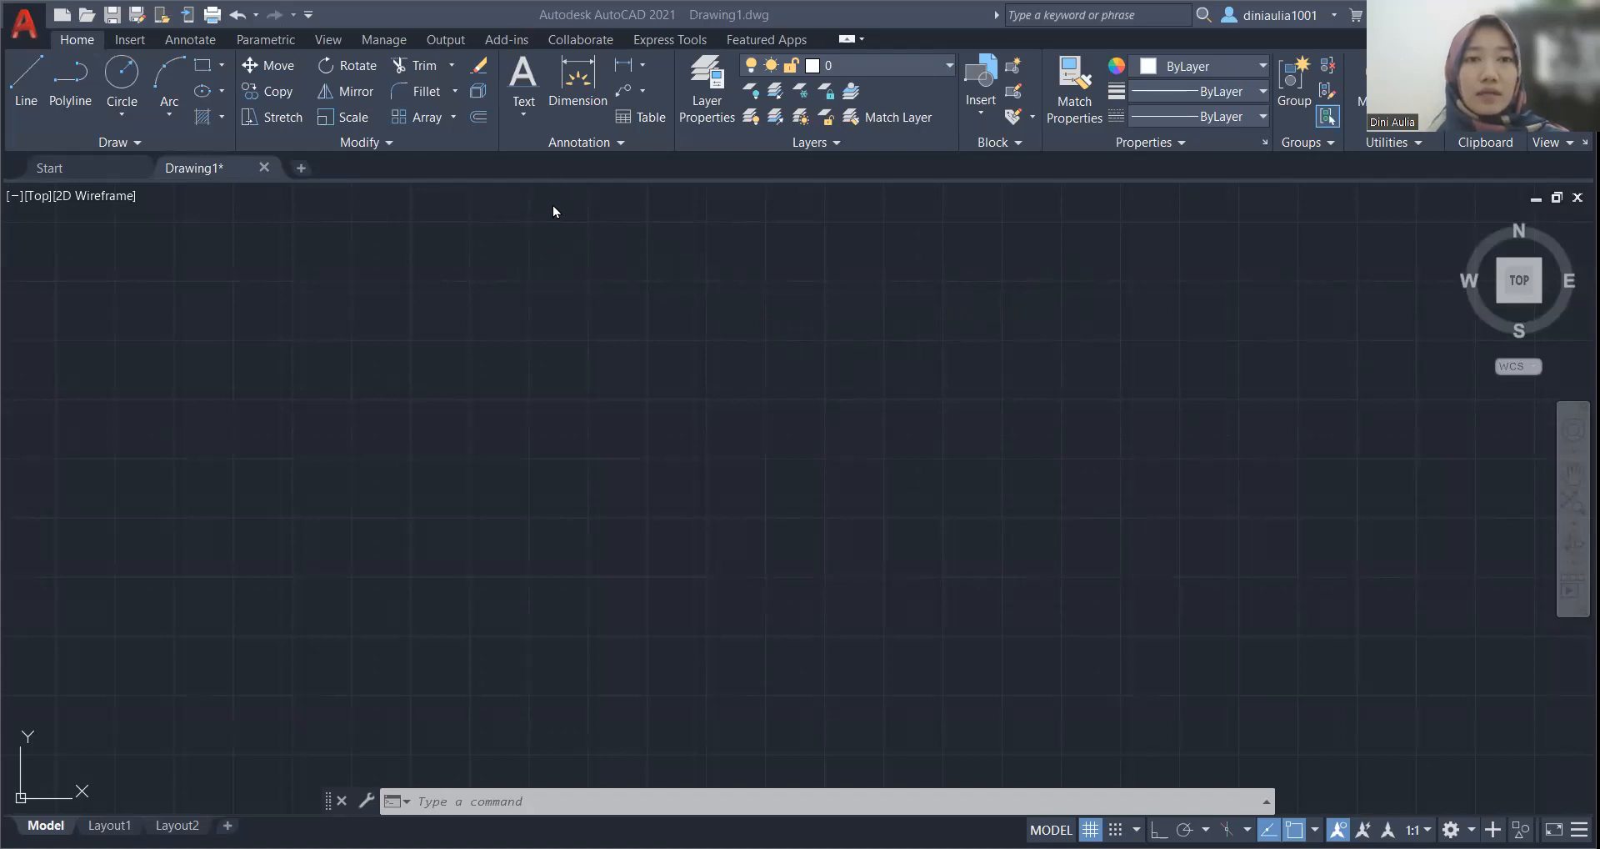
click(522, 111)
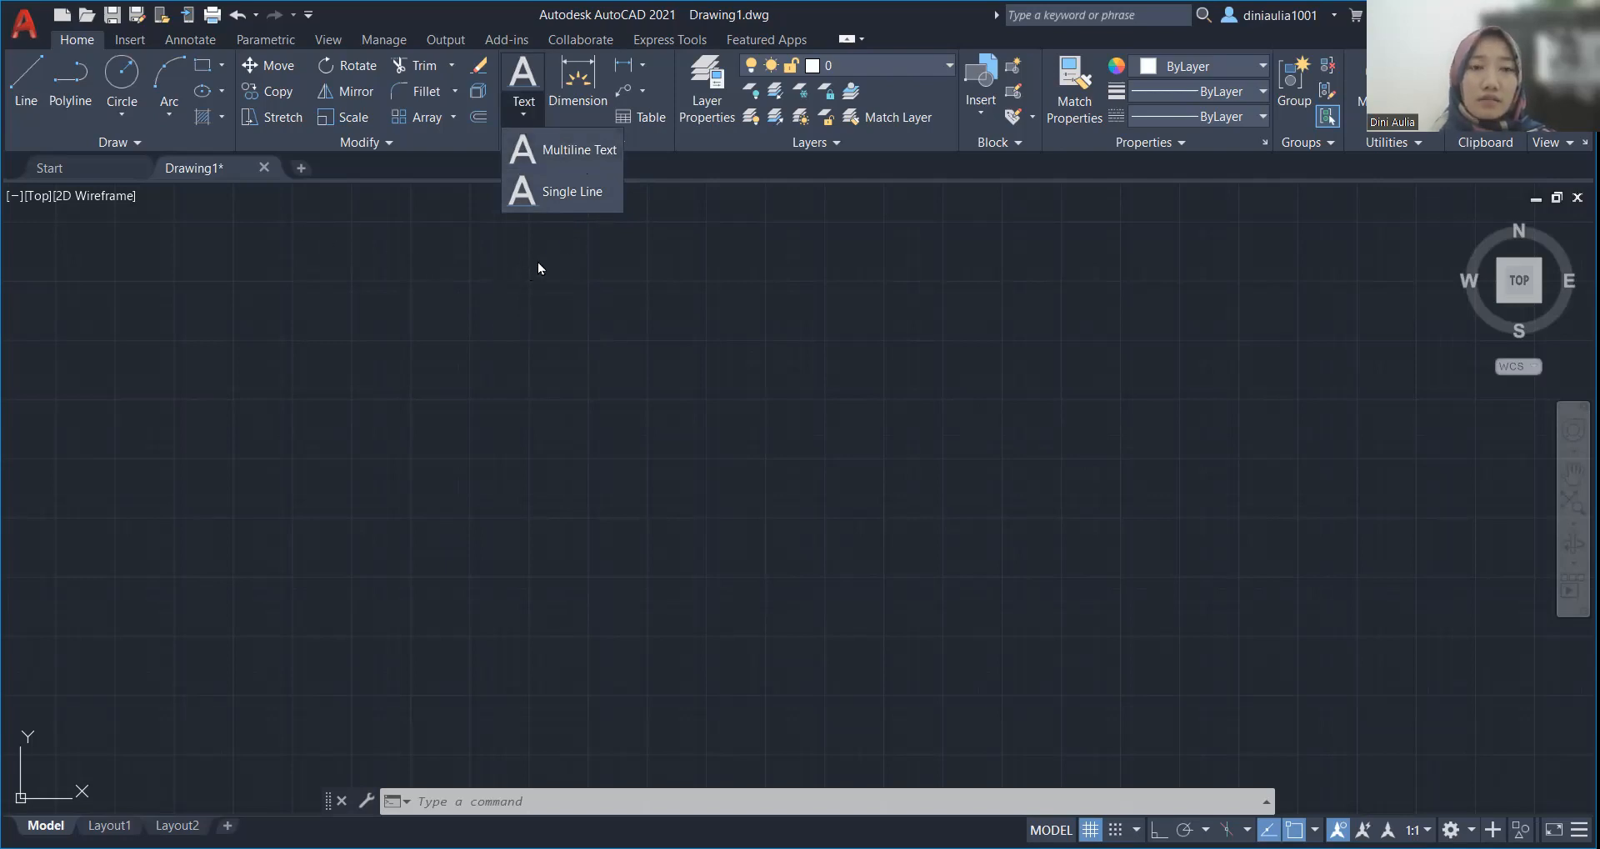
click(518, 111)
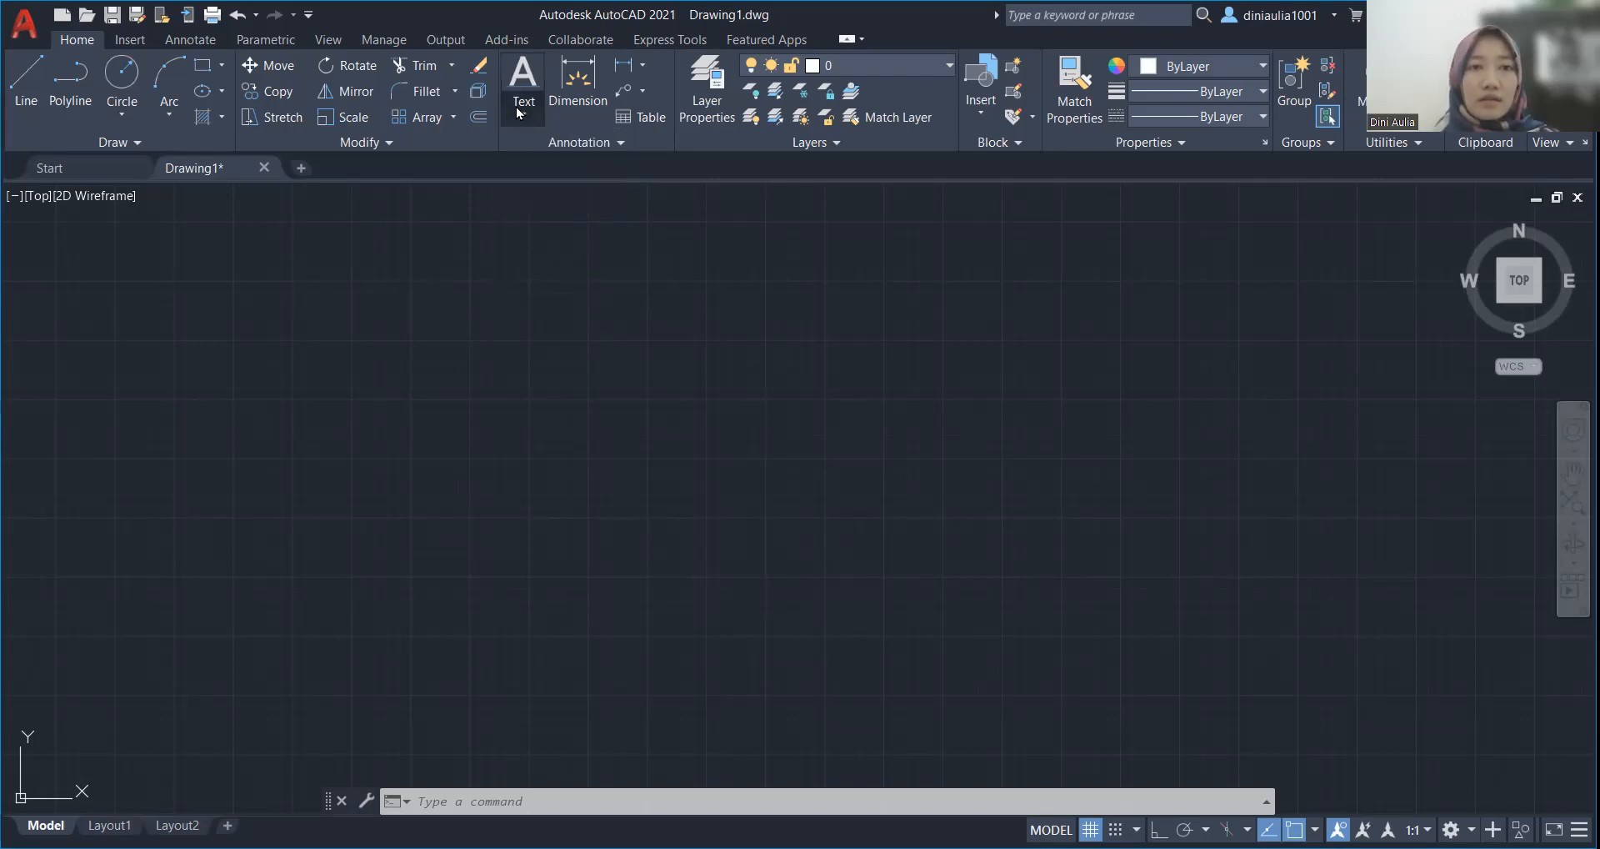
click(643, 64)
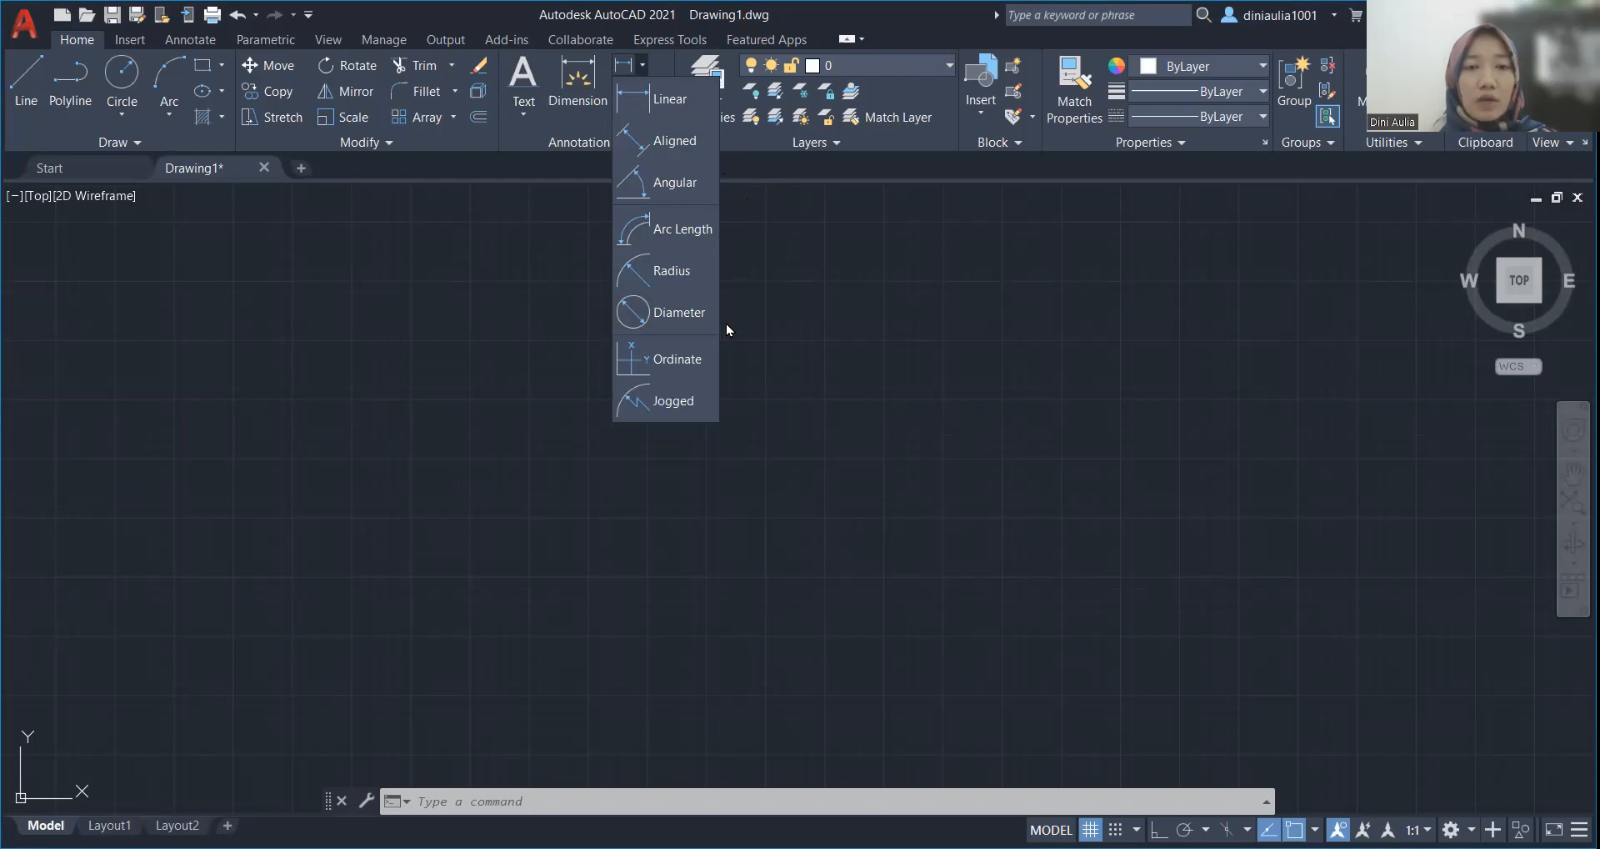
click(644, 72)
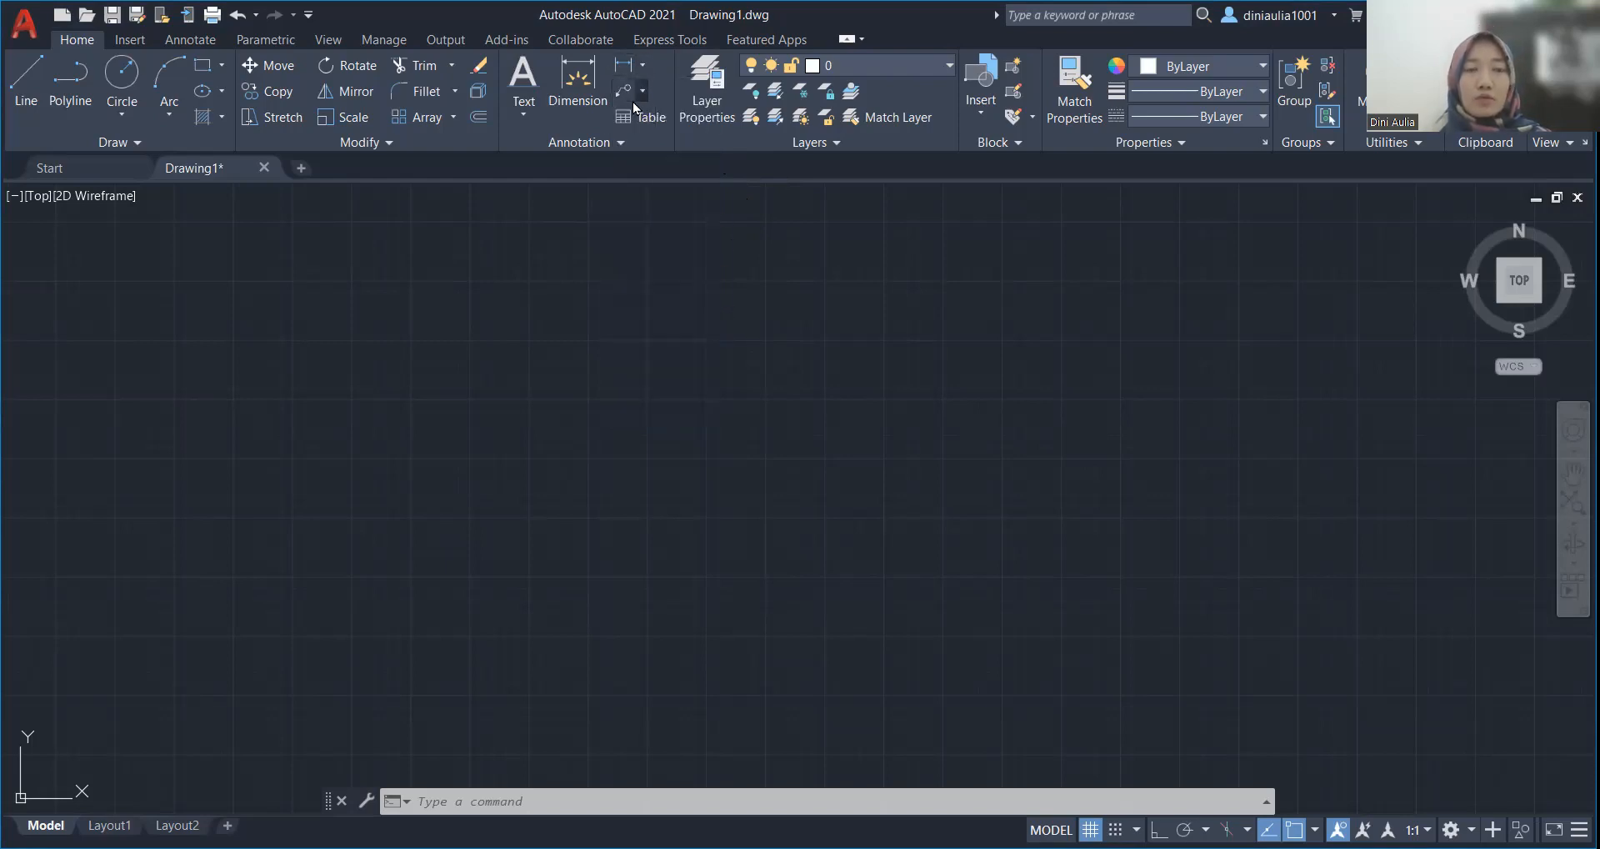
Step: Start a single-line text in the empty drawing area with height 30 and rotation angle 0
click(523, 106)
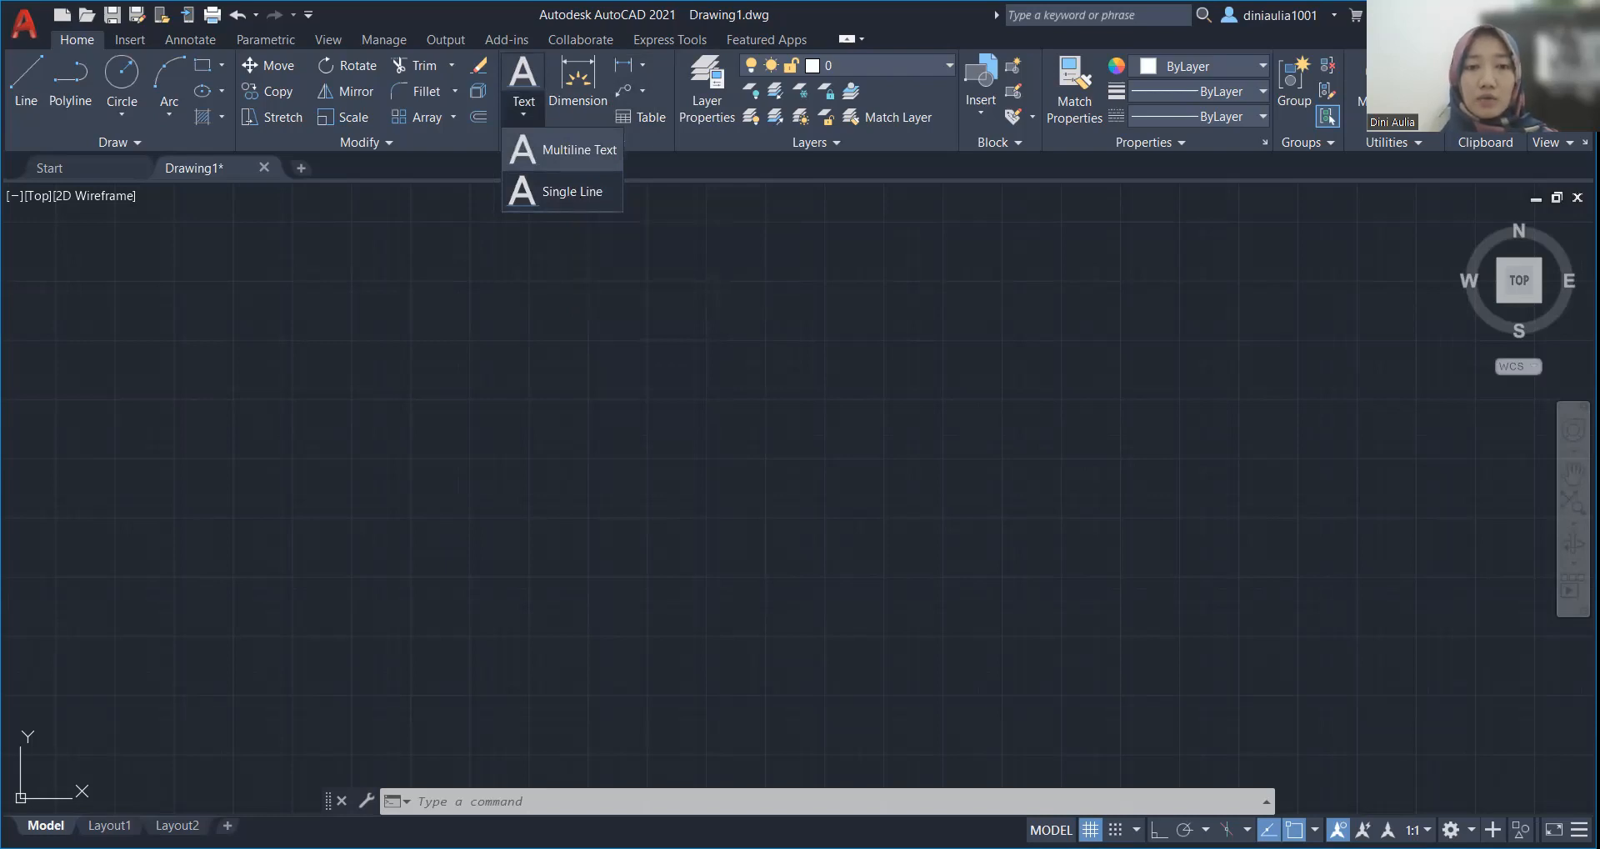
click(572, 191)
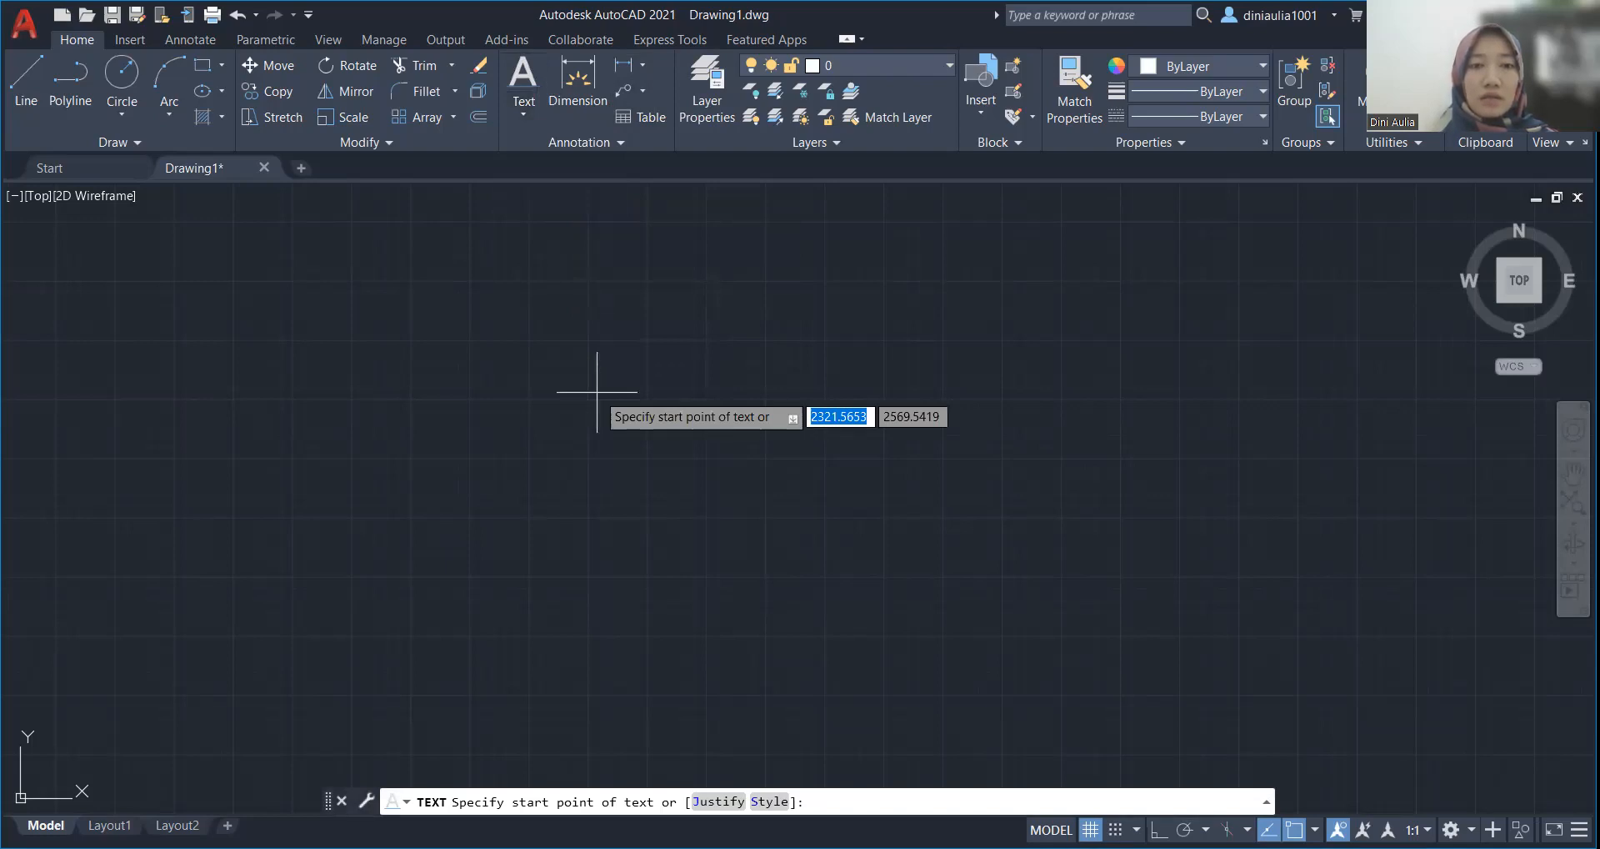
click(596, 392)
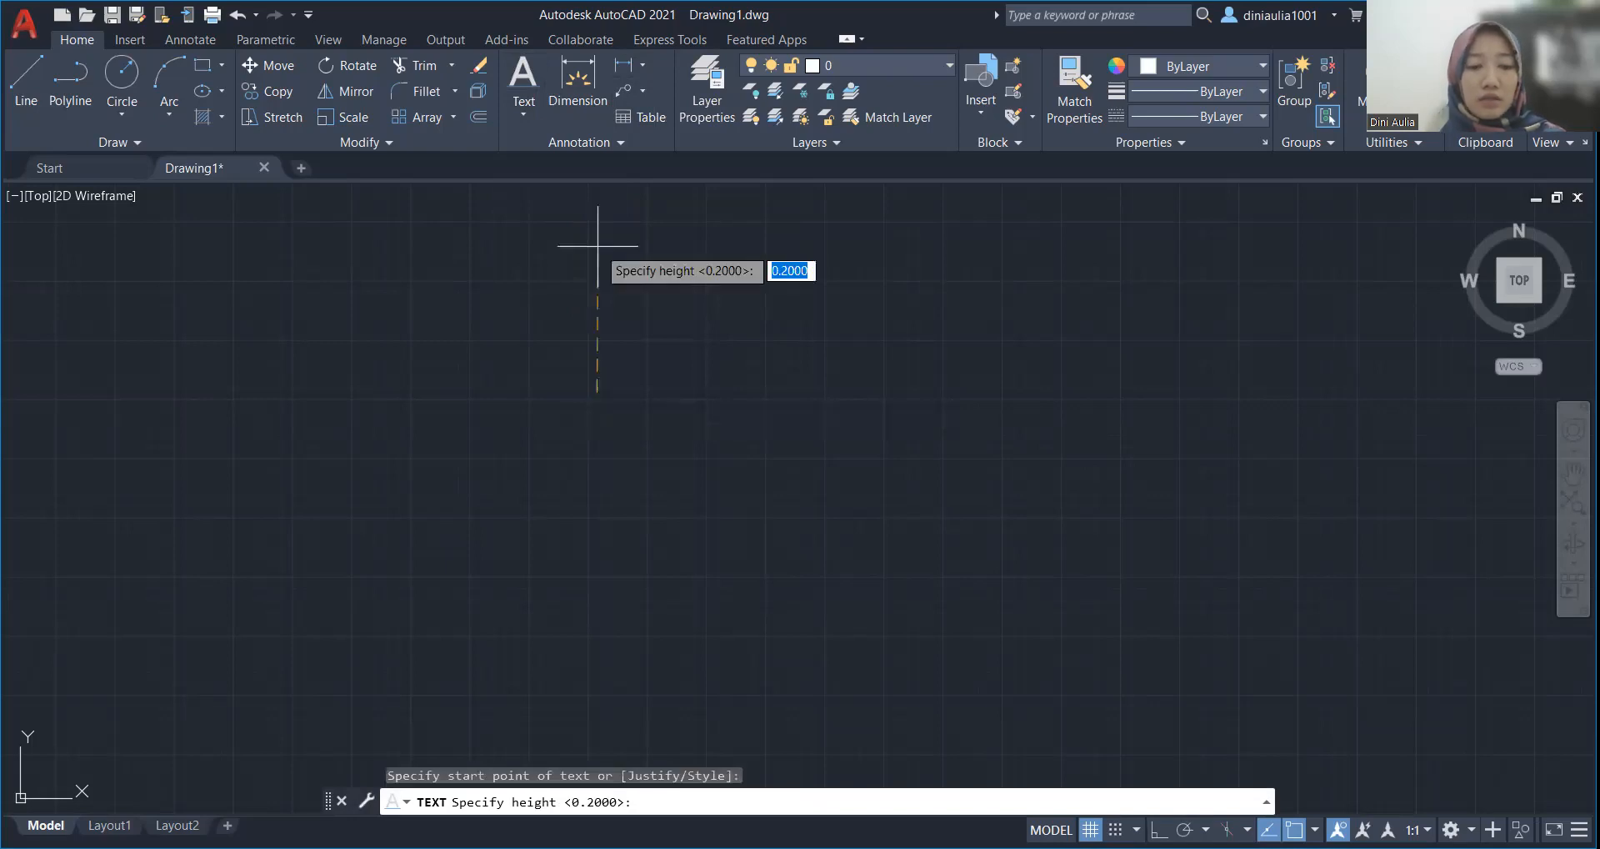
text(30)
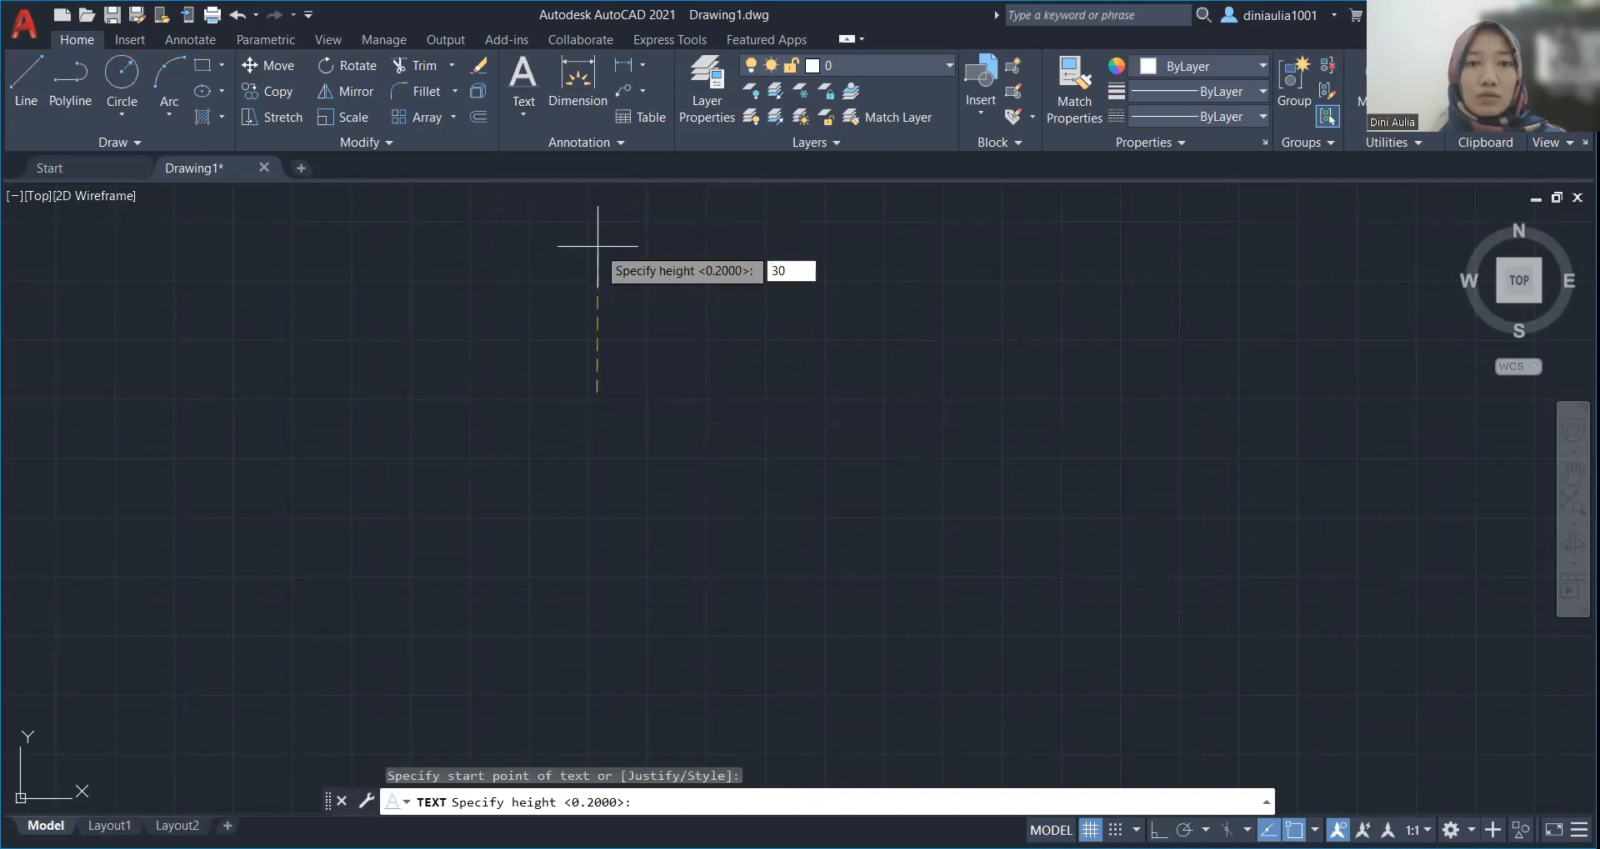
key(Return)
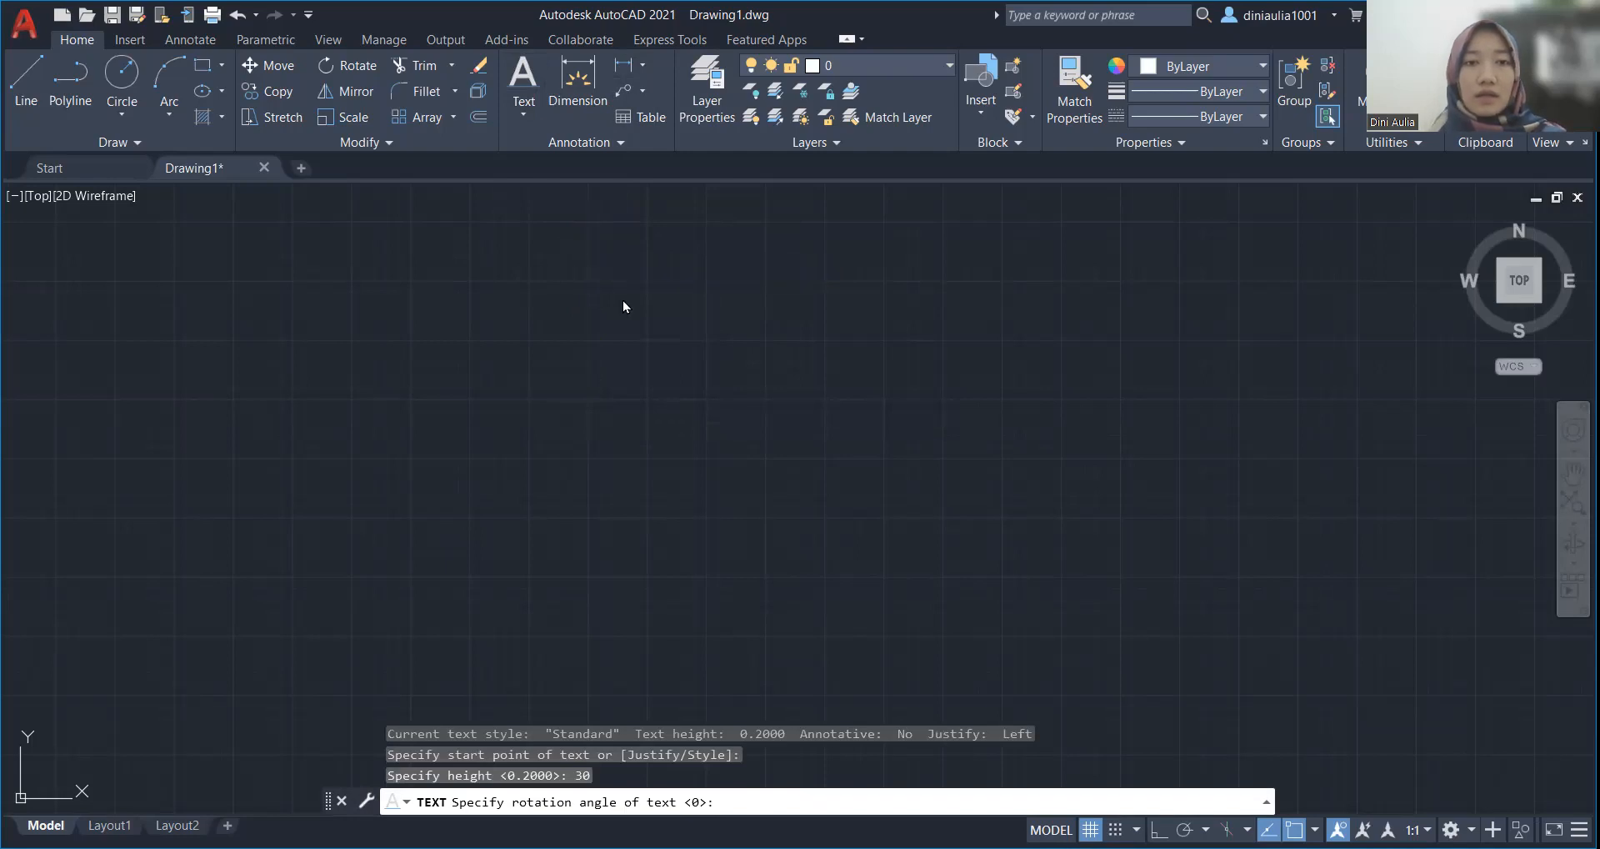
key(Return)
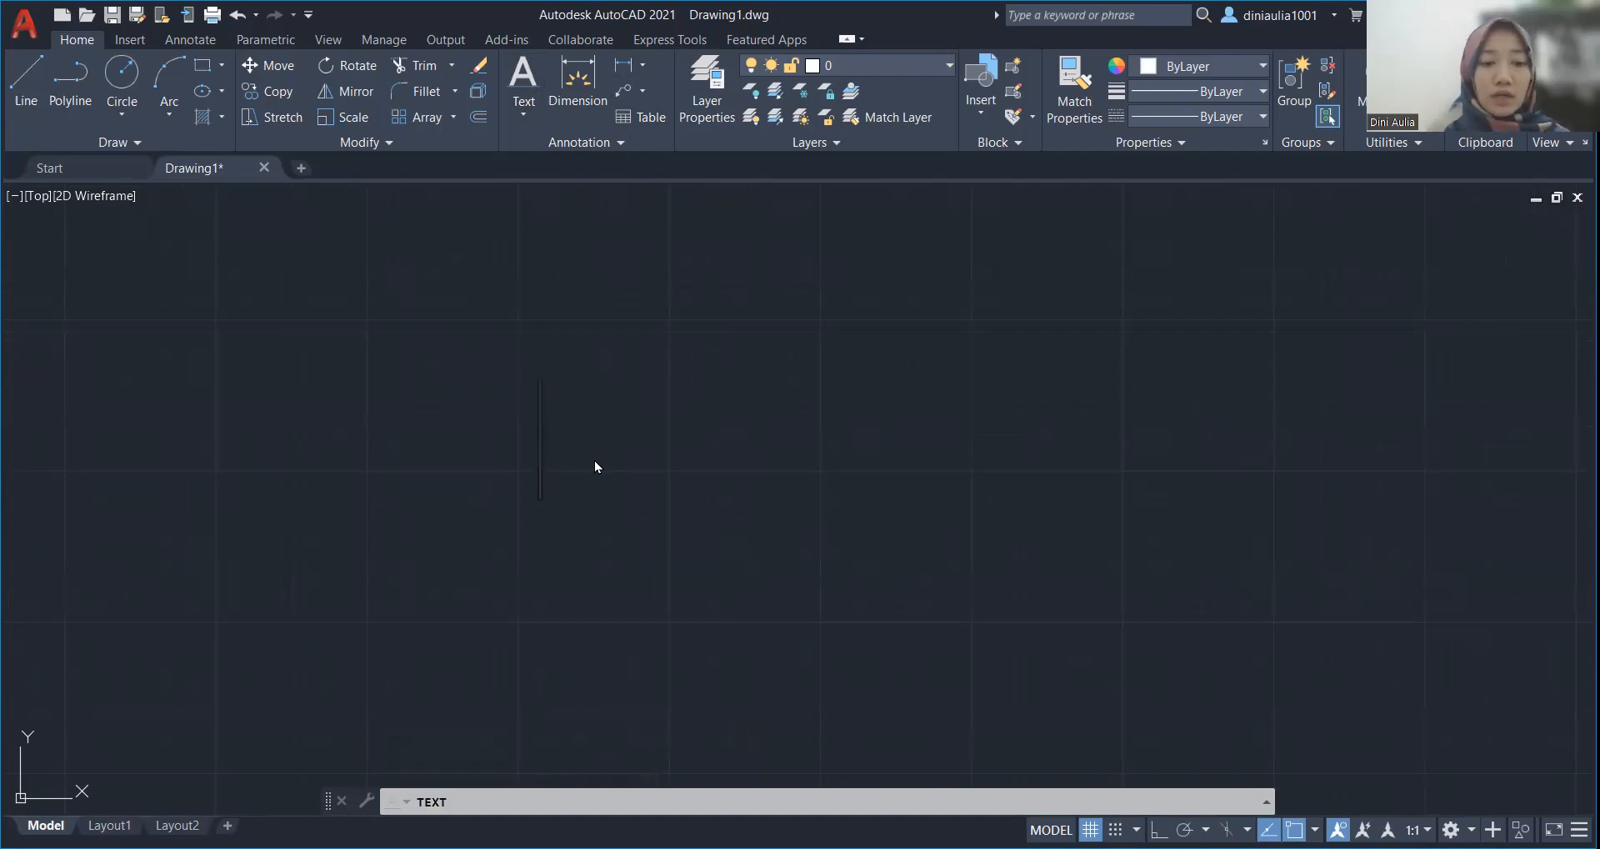
Step: Write DENAH and RUMAH as two separate single-line texts and end the text command
text(DEN)
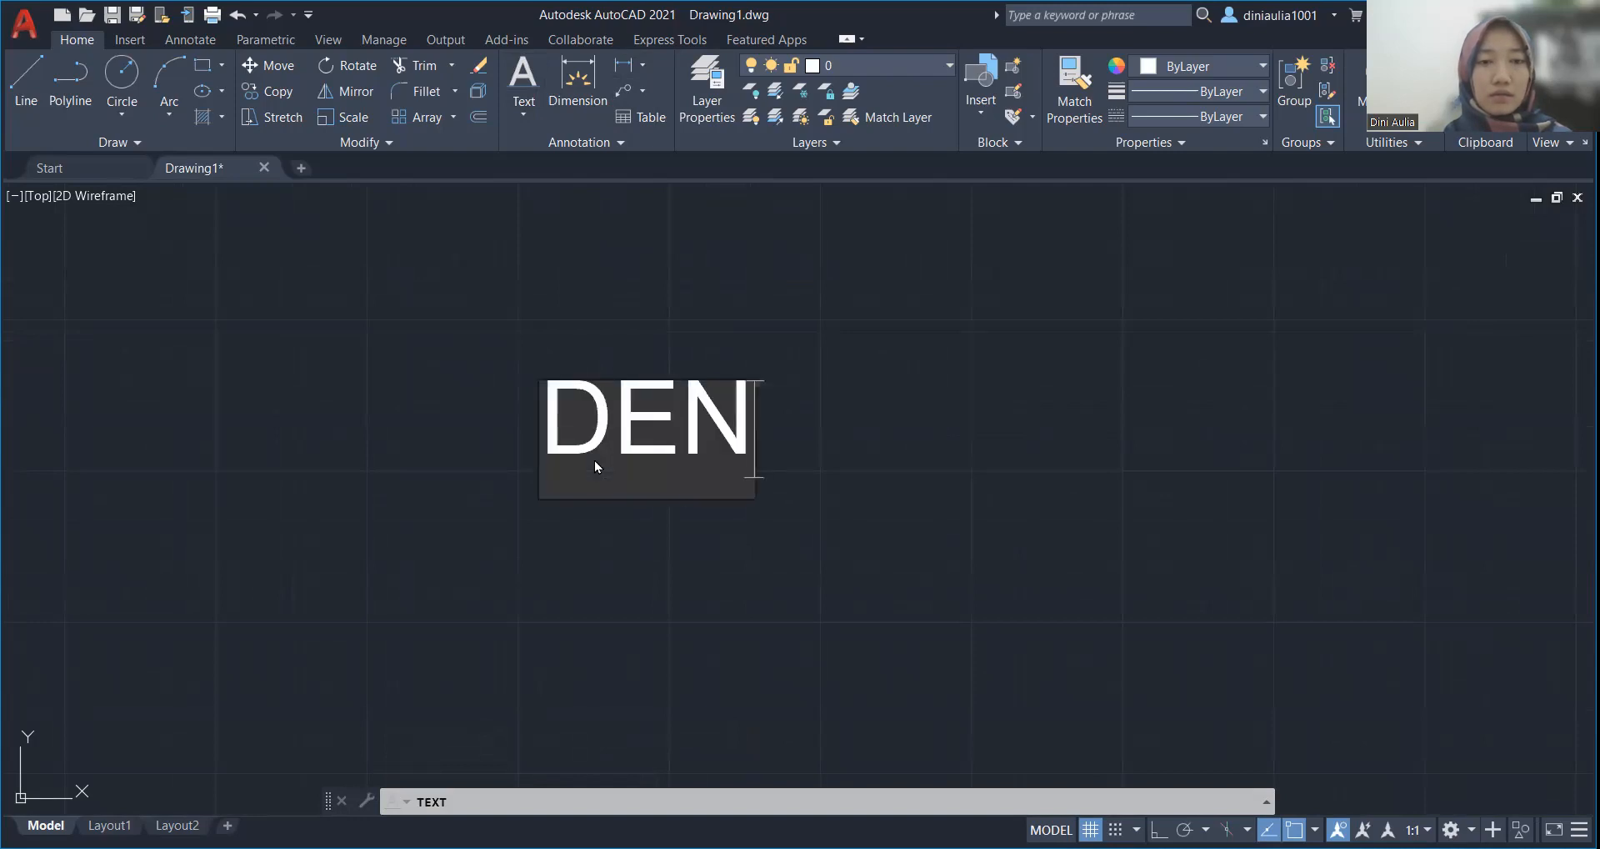
text(AH)
key(Return)
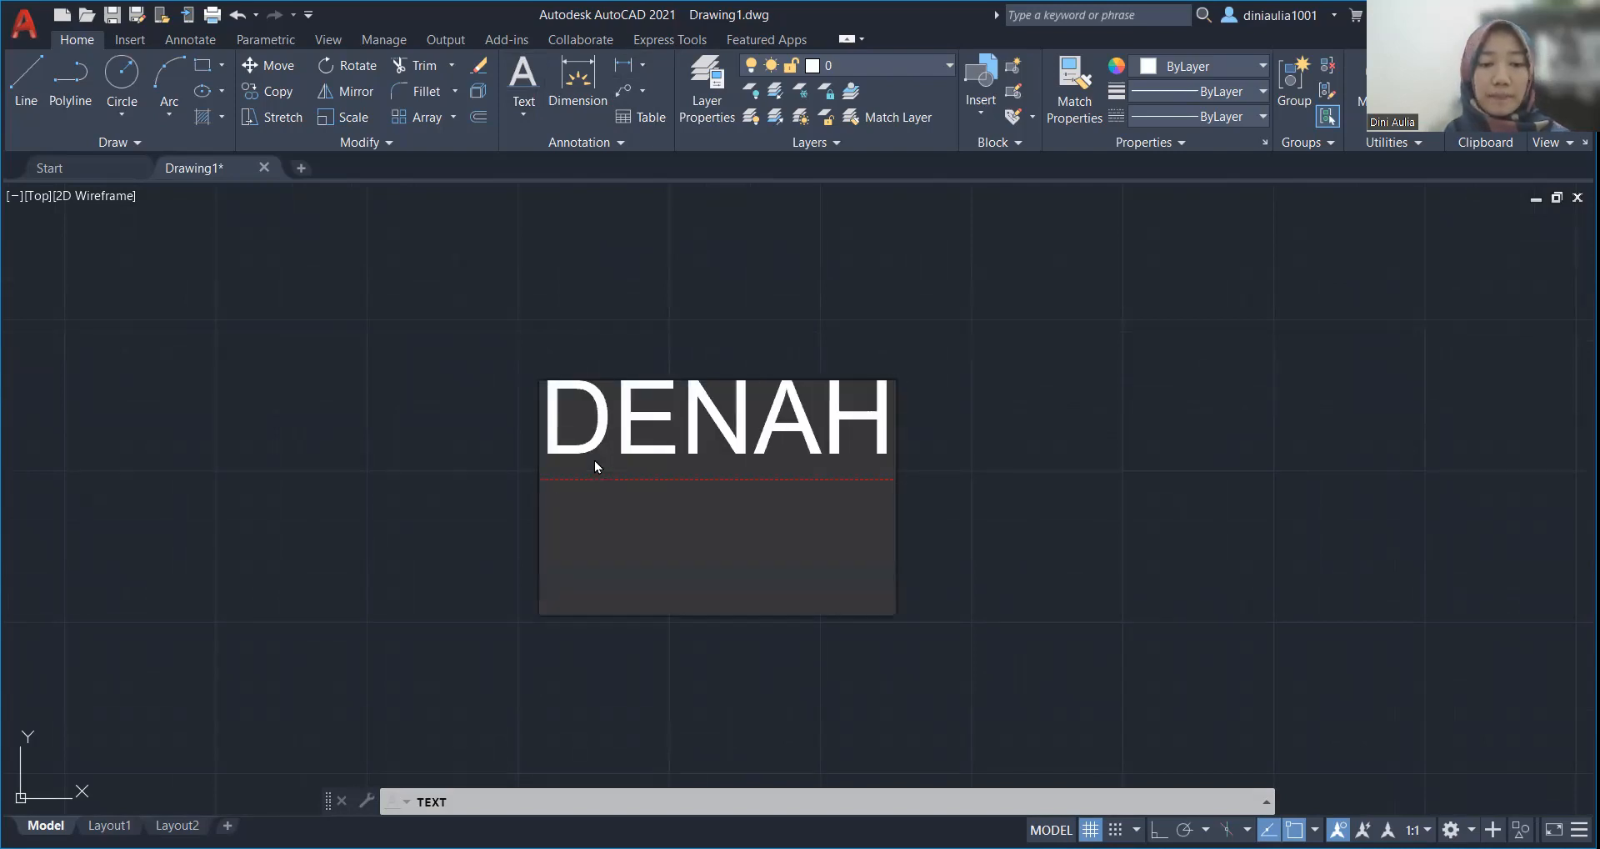
text(RUMAH)
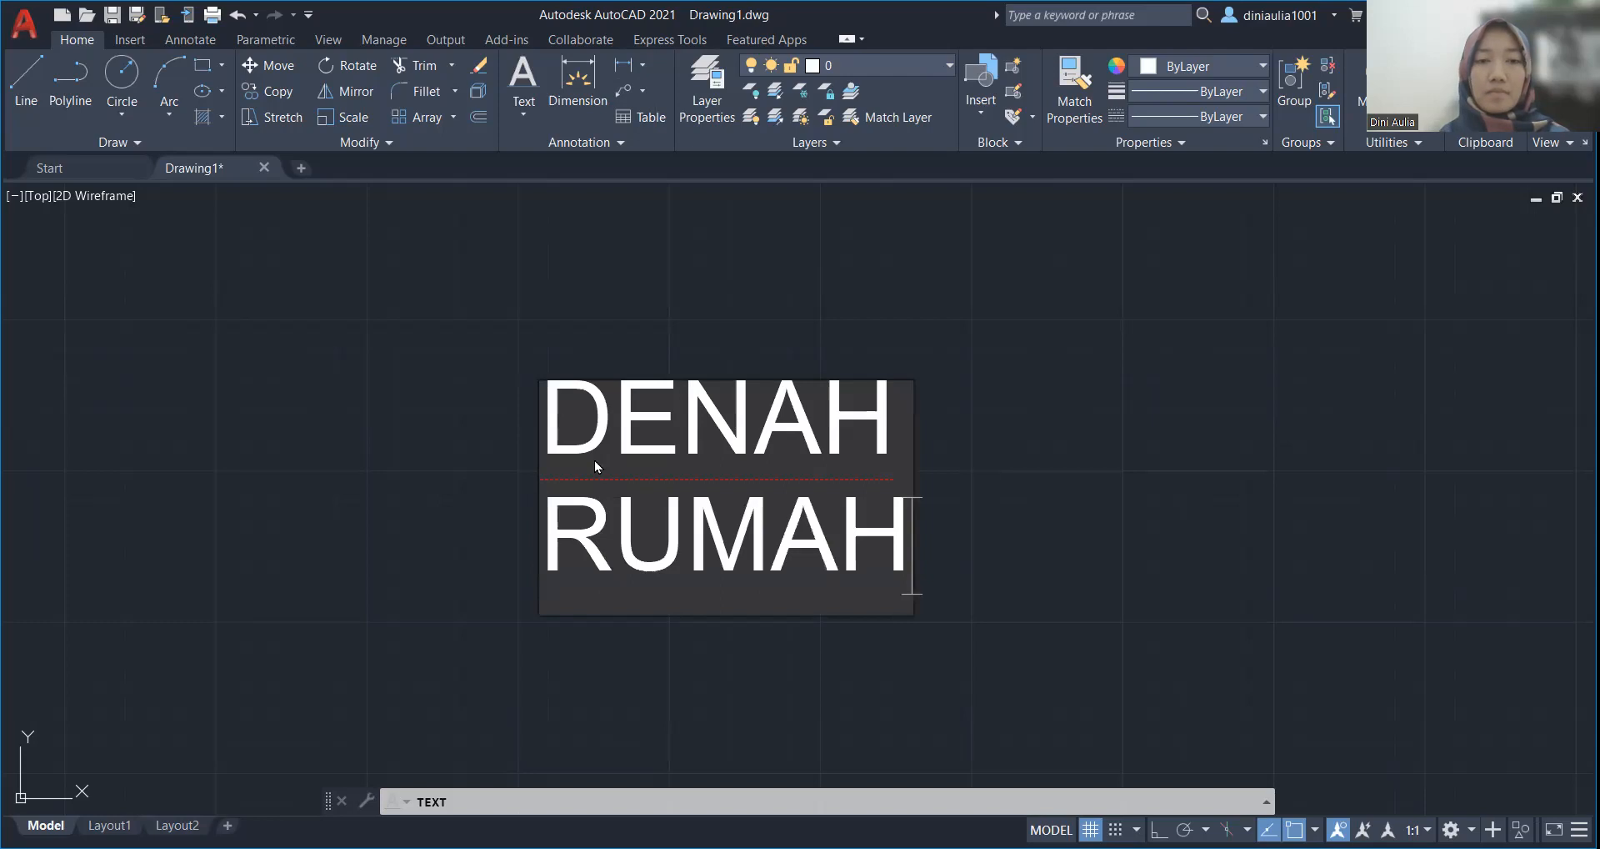
click(1088, 487)
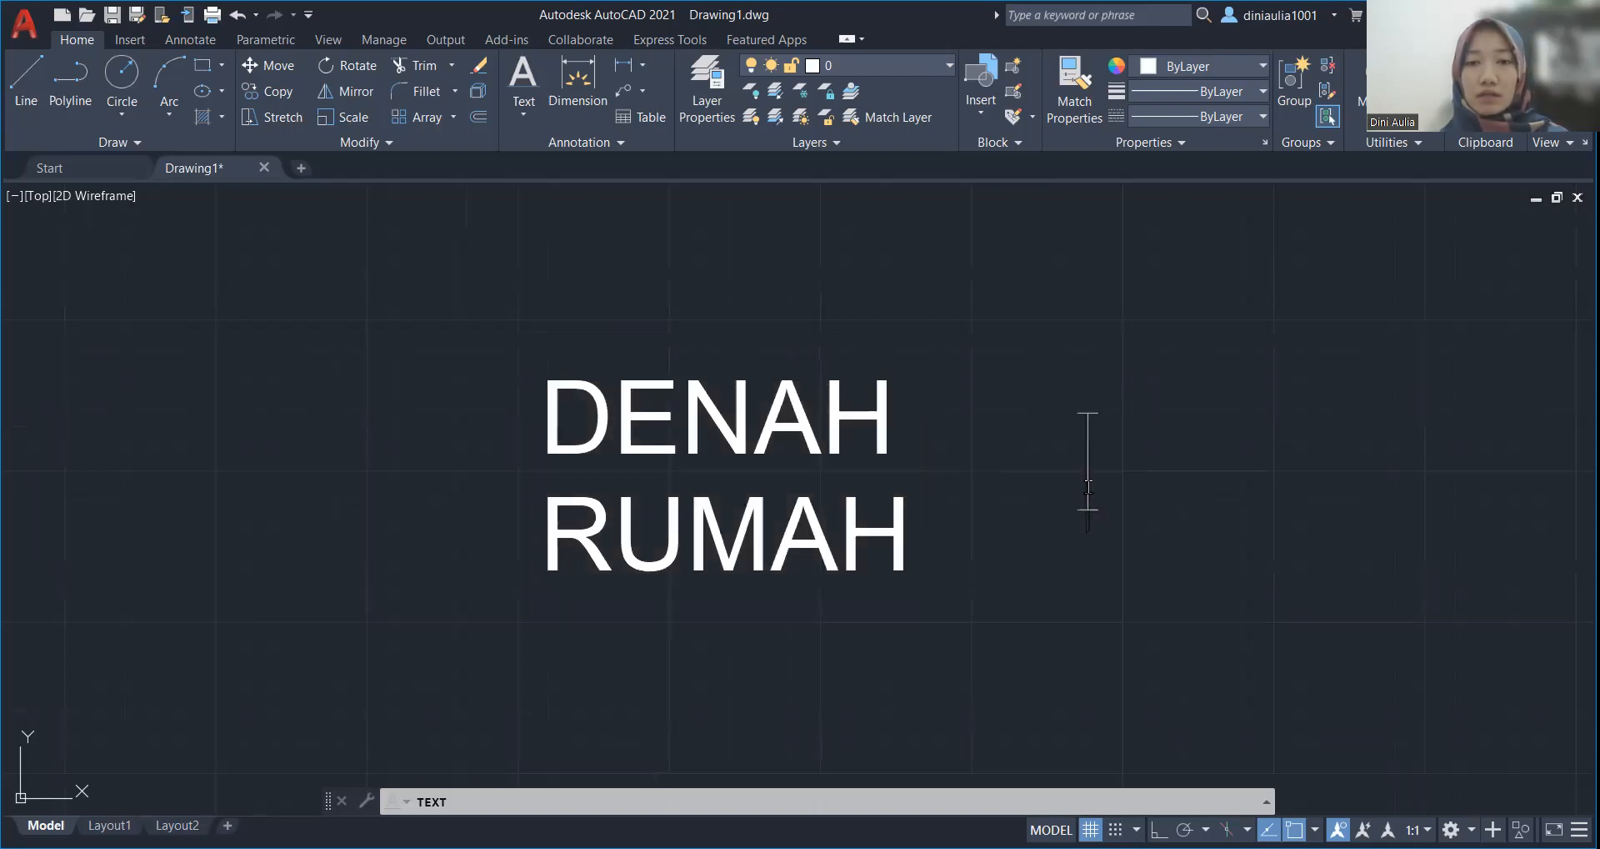
click(772, 425)
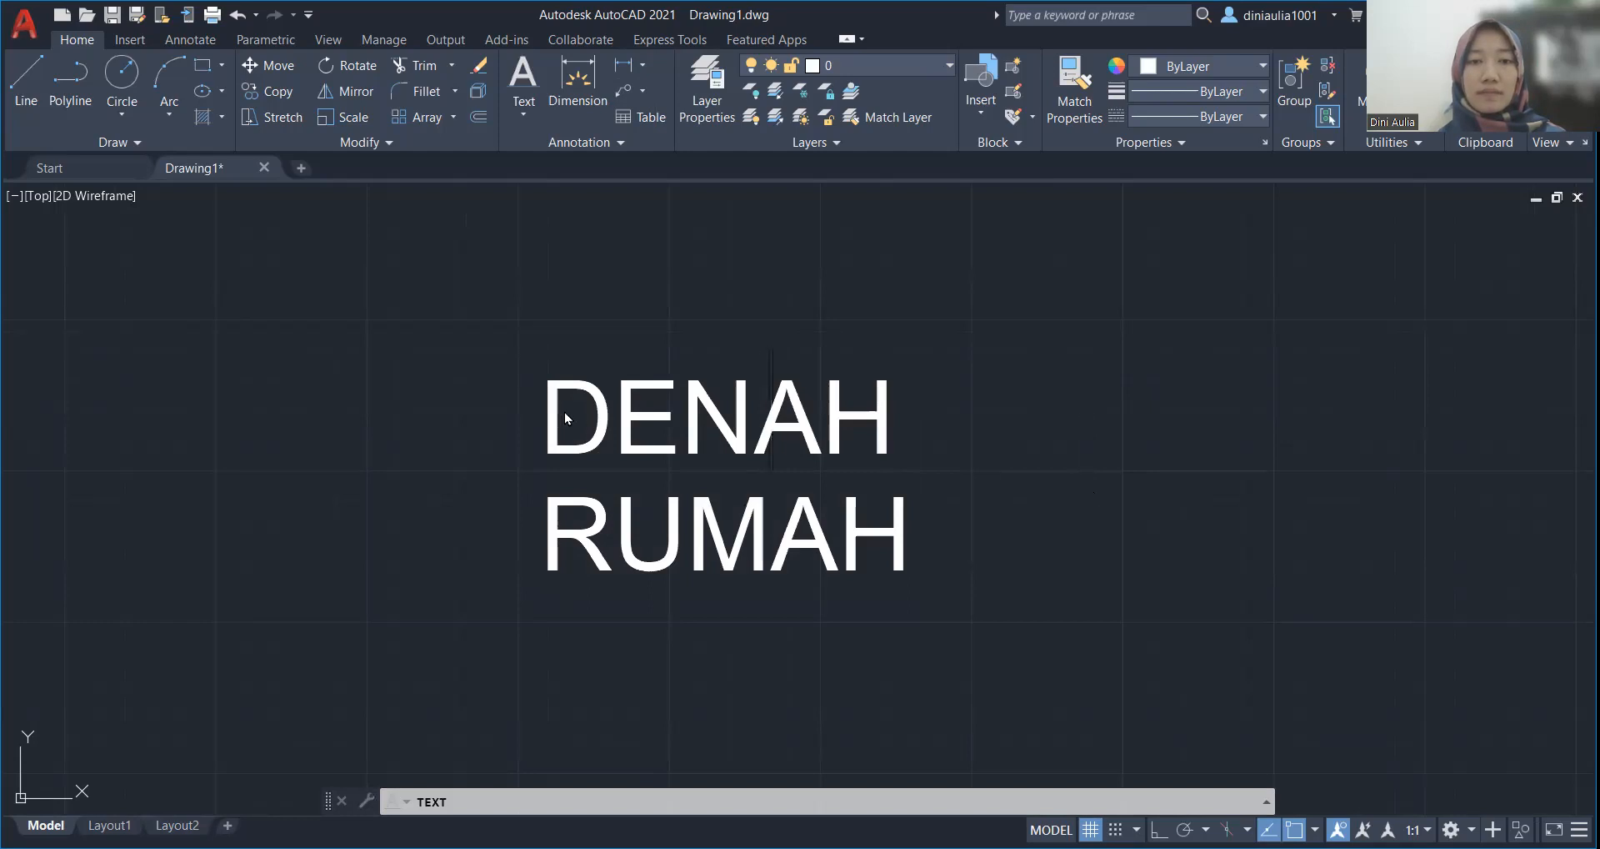
click(603, 413)
click(657, 450)
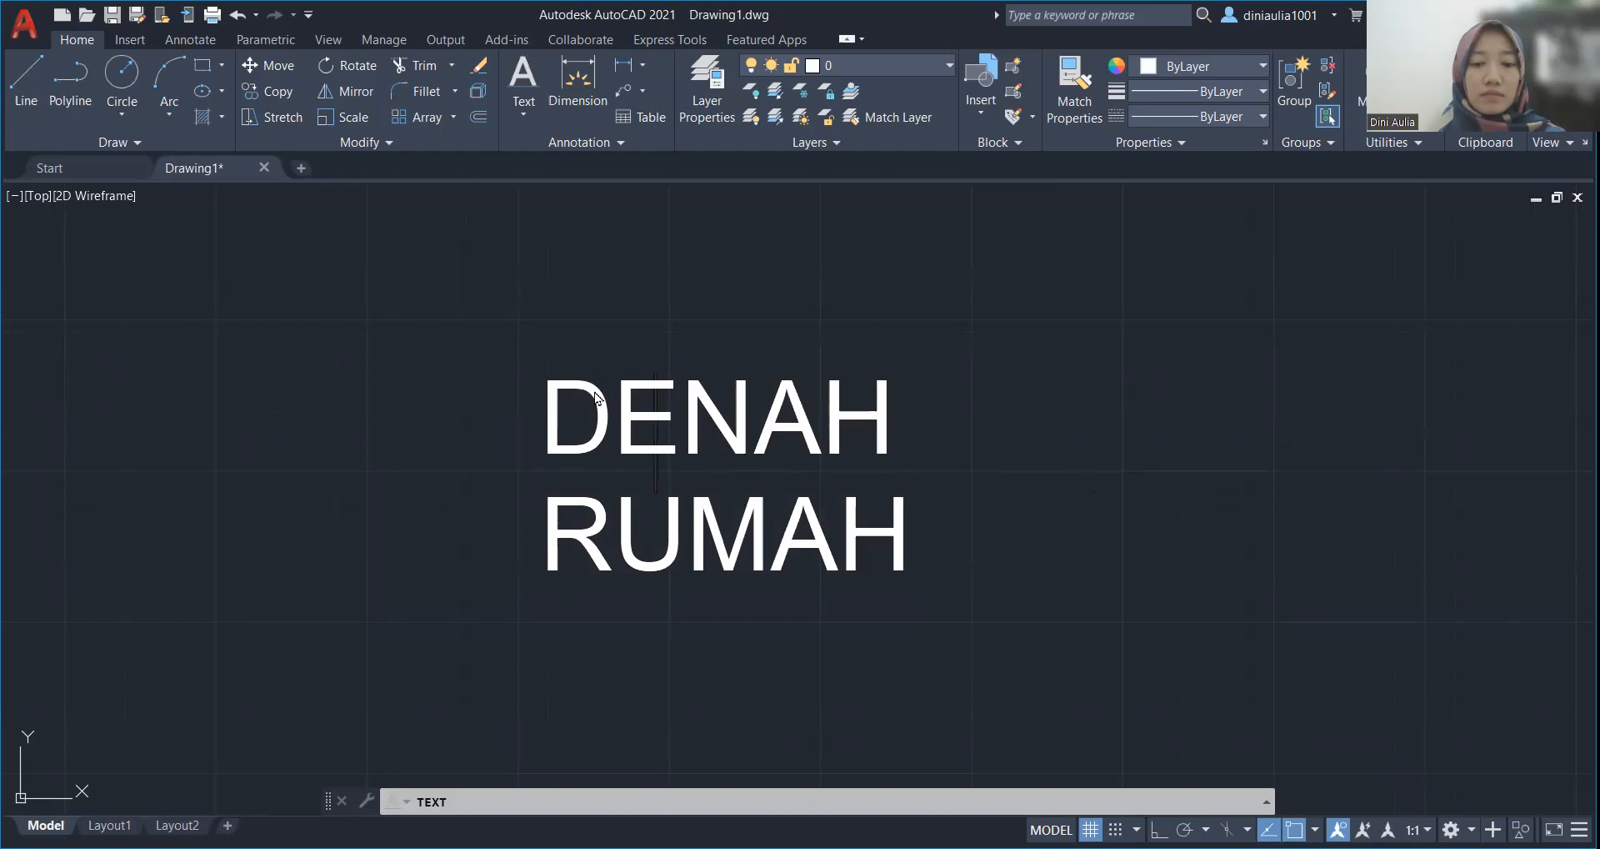
click(606, 417)
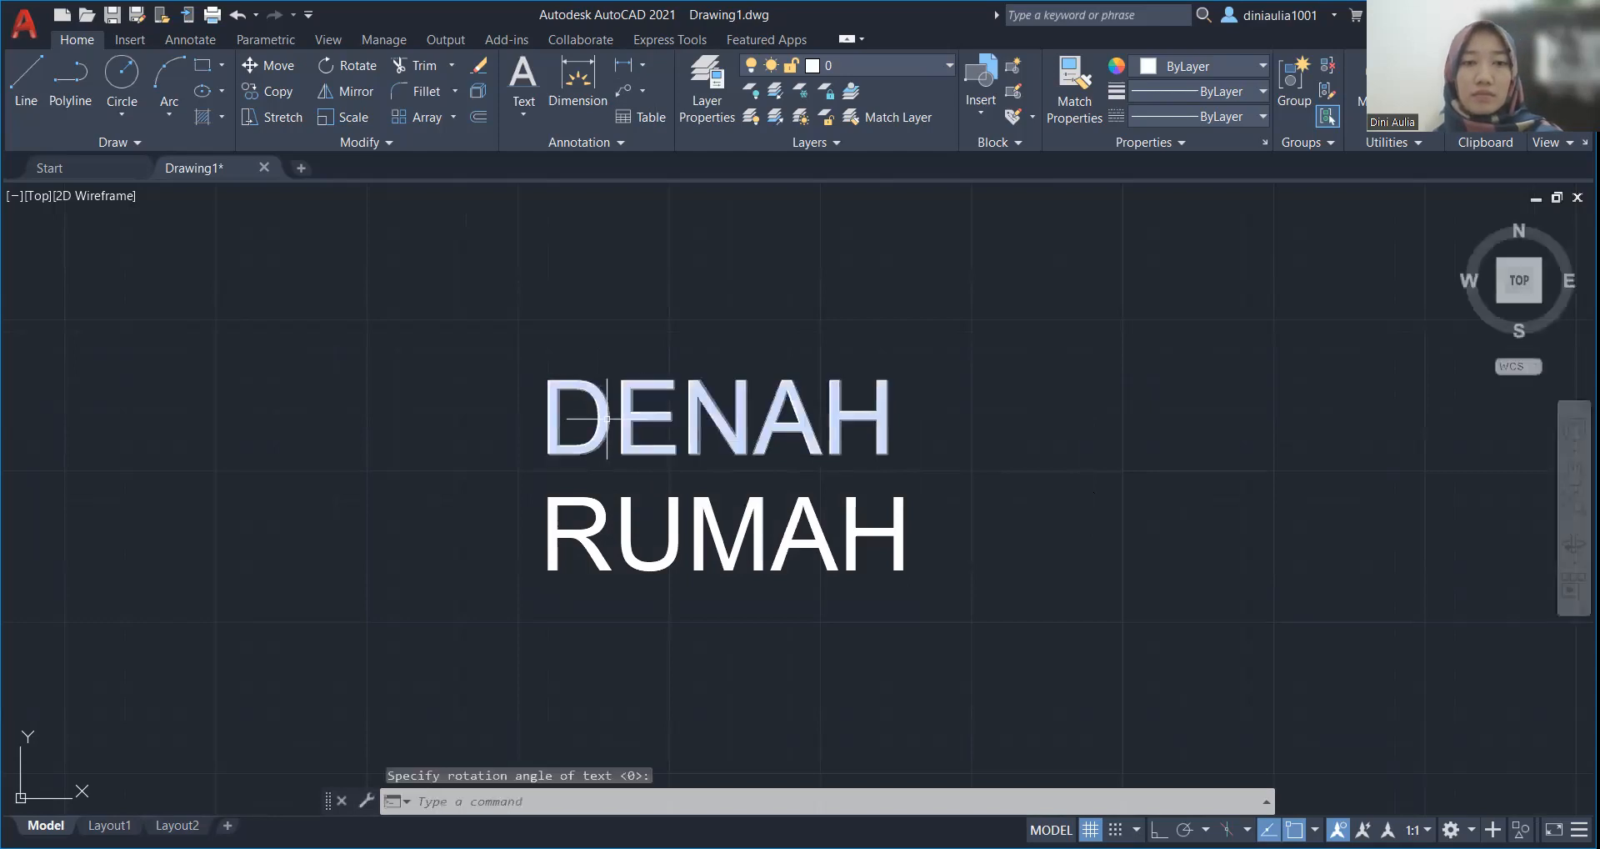
key(Escape)
Step: Select the DENAH and RUMAH texts, try moving them by their insertion-point grips, and undo the last grip edit
click(606, 416)
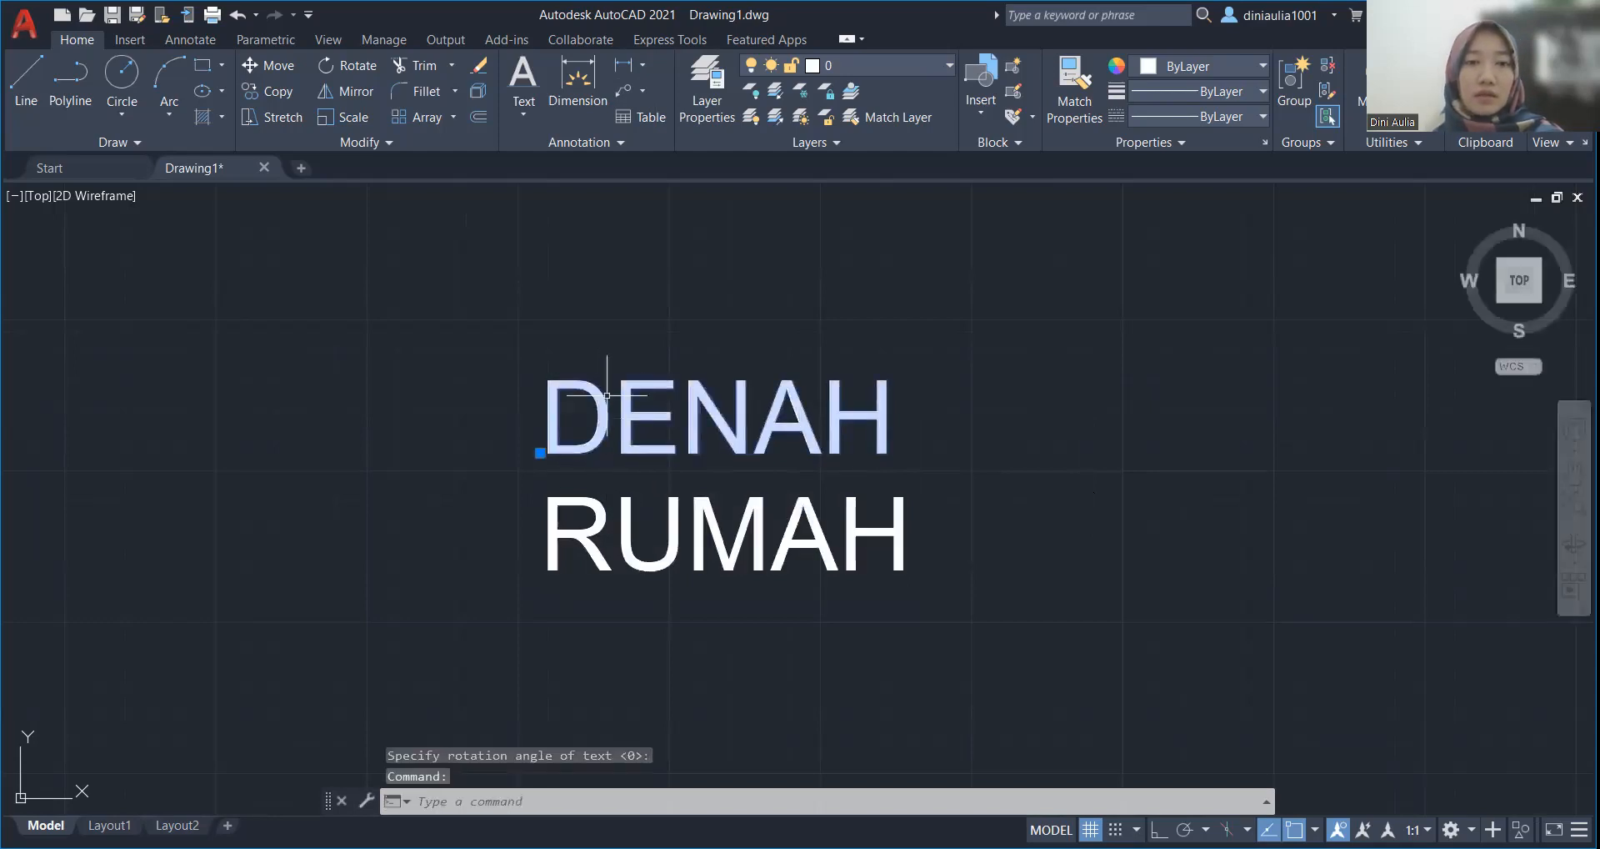
click(630, 519)
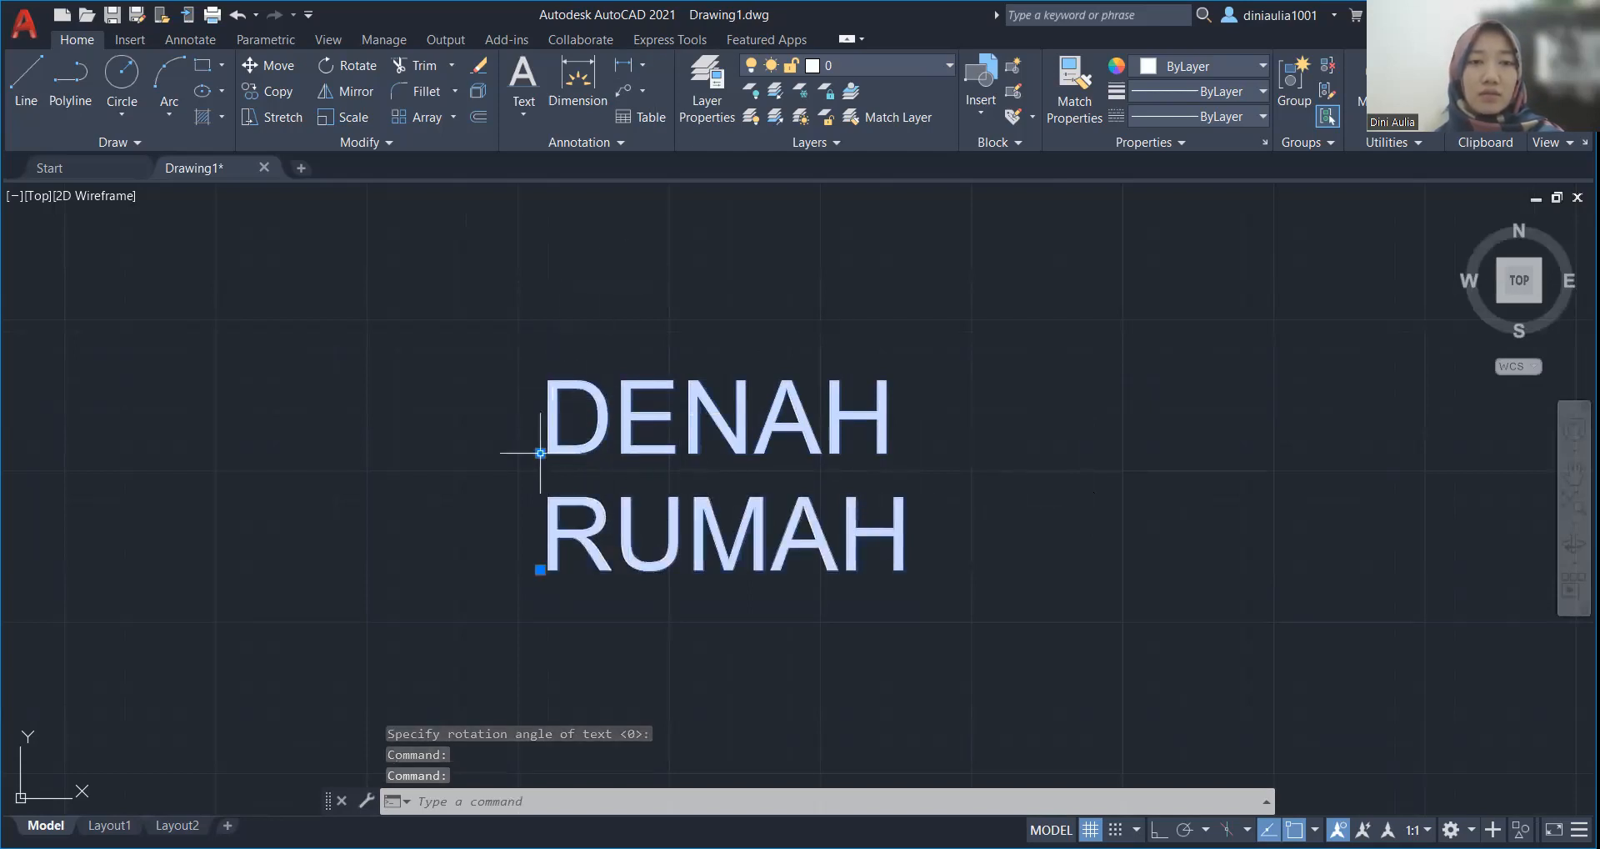
click(540, 452)
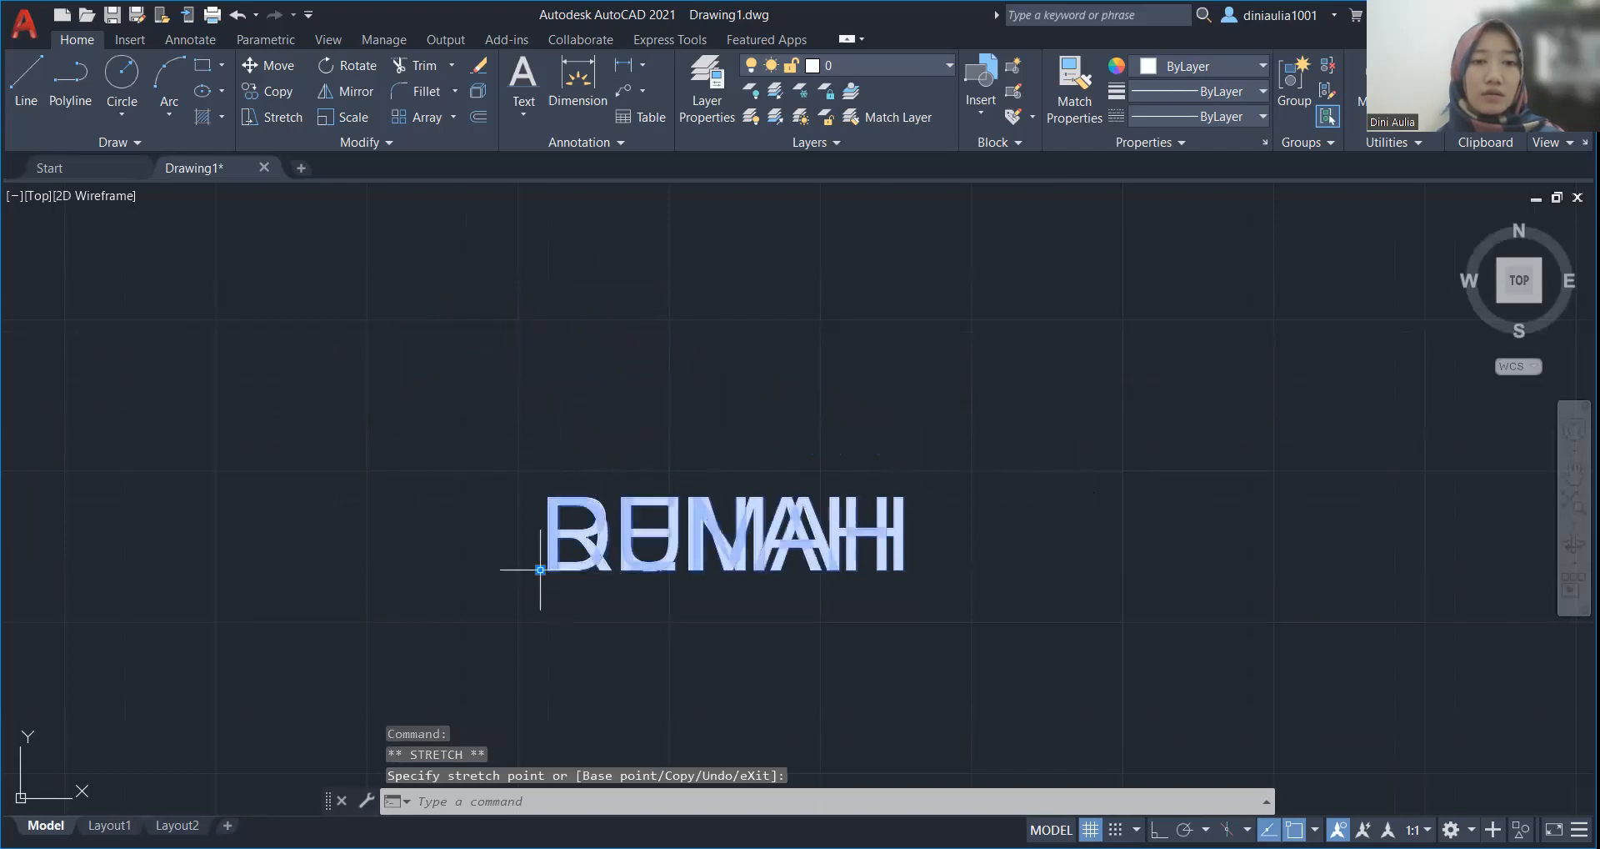
click(540, 569)
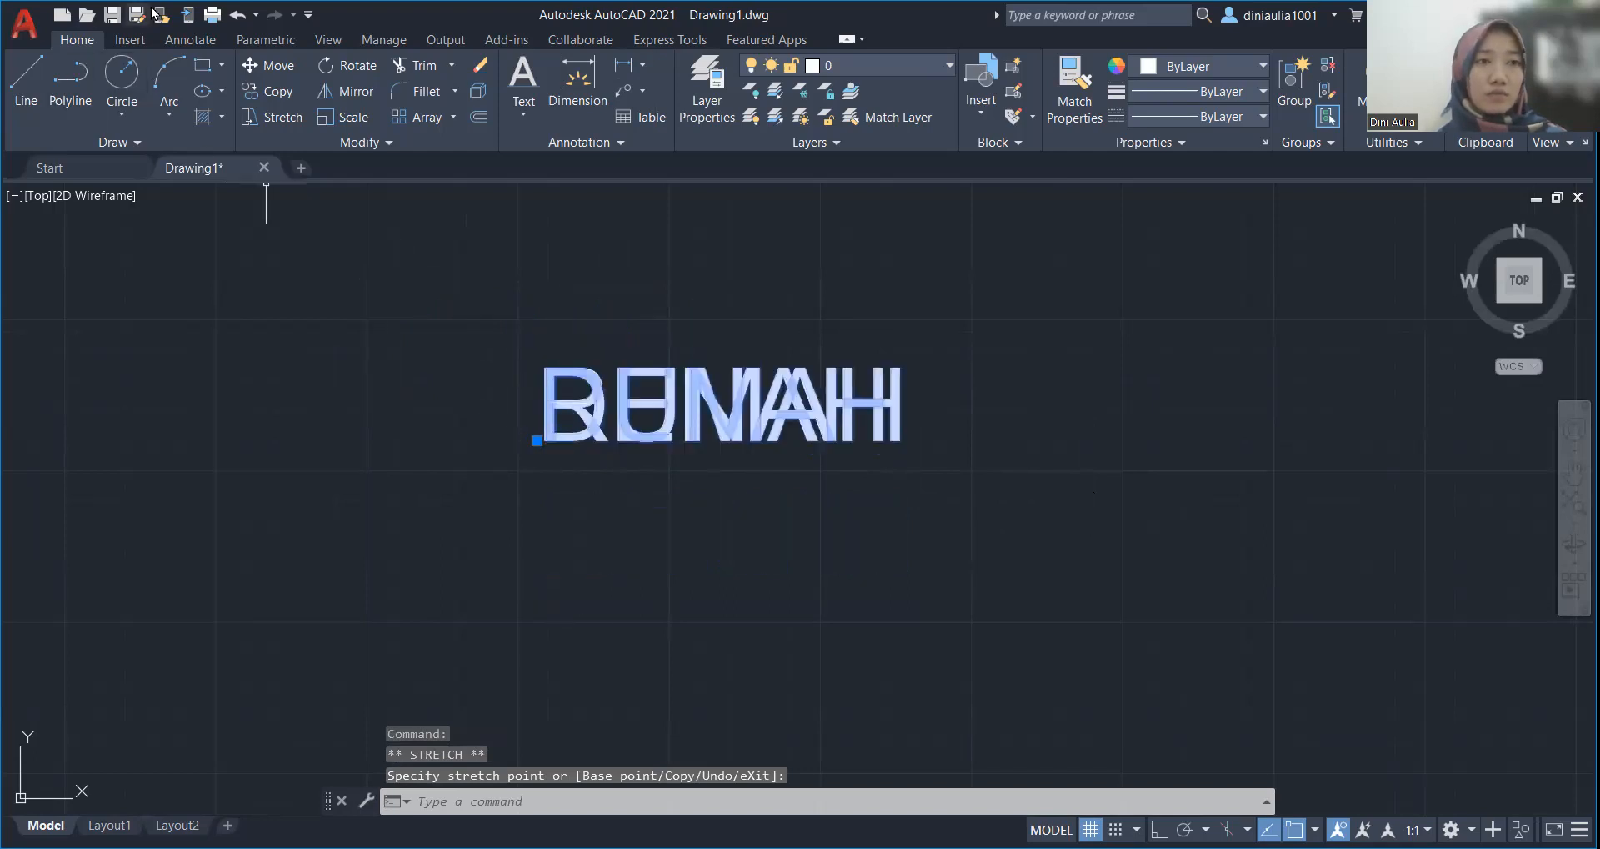
click(233, 14)
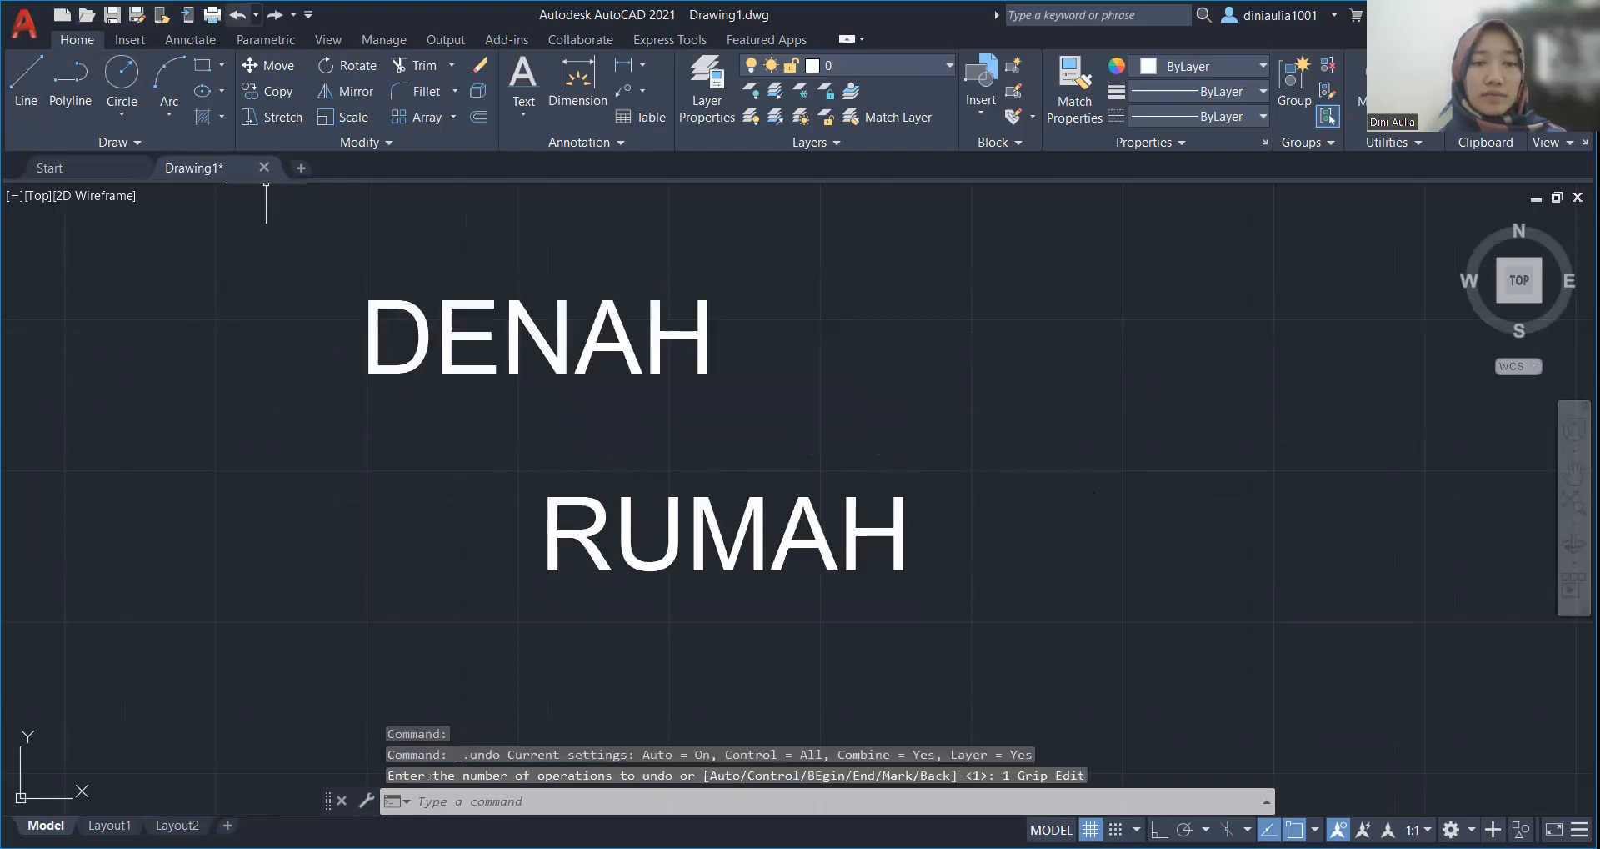
Step: Move the DENAH text onto RUMAH's insertion point by its grip and undo the grip moves
click(442, 359)
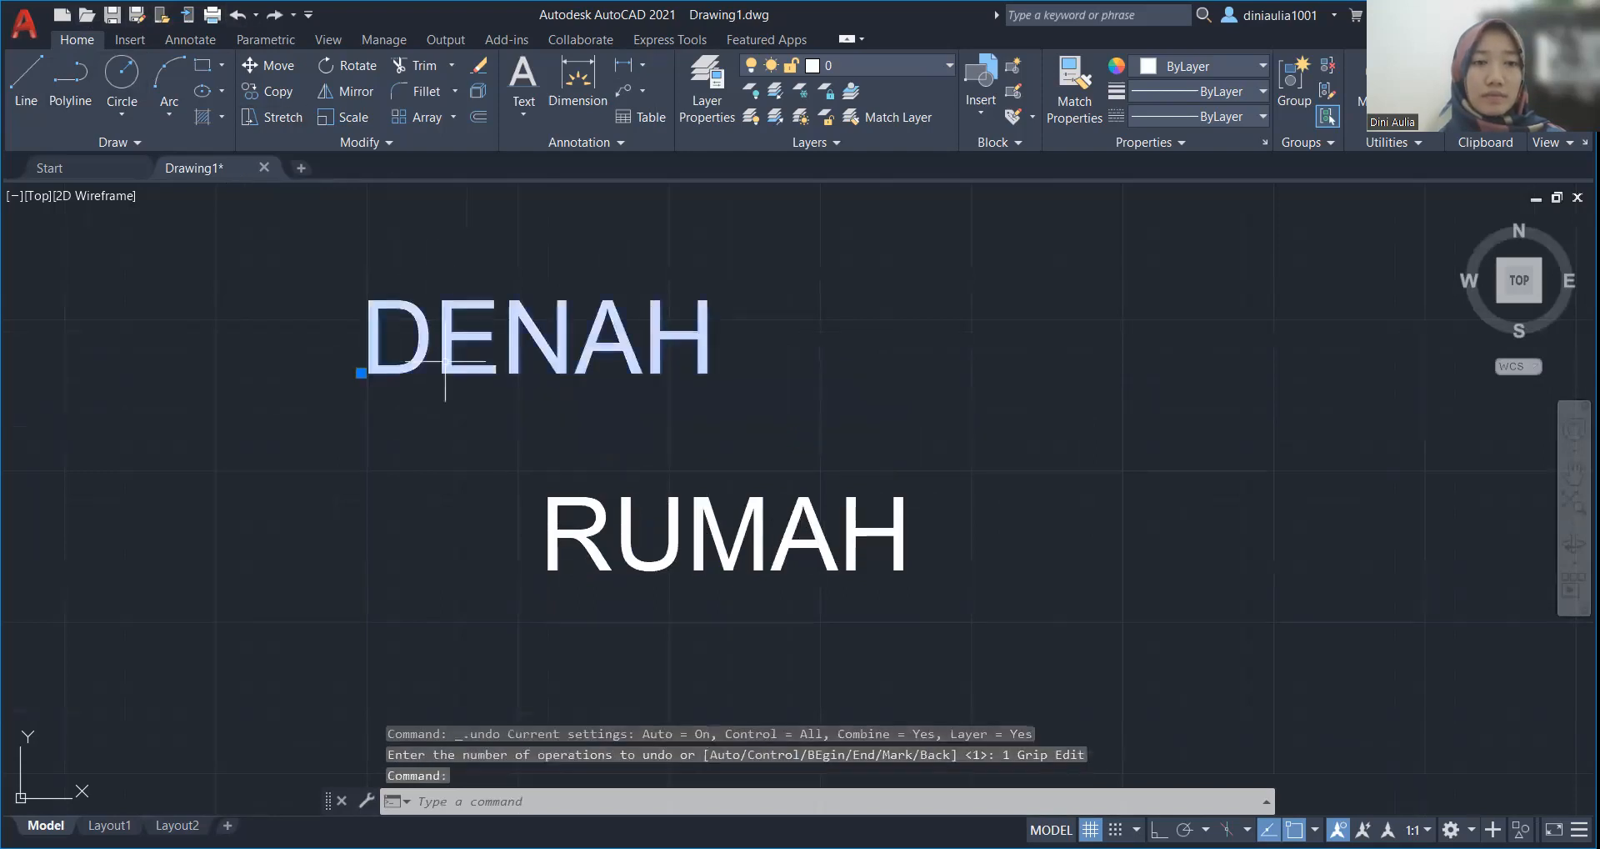
click(361, 373)
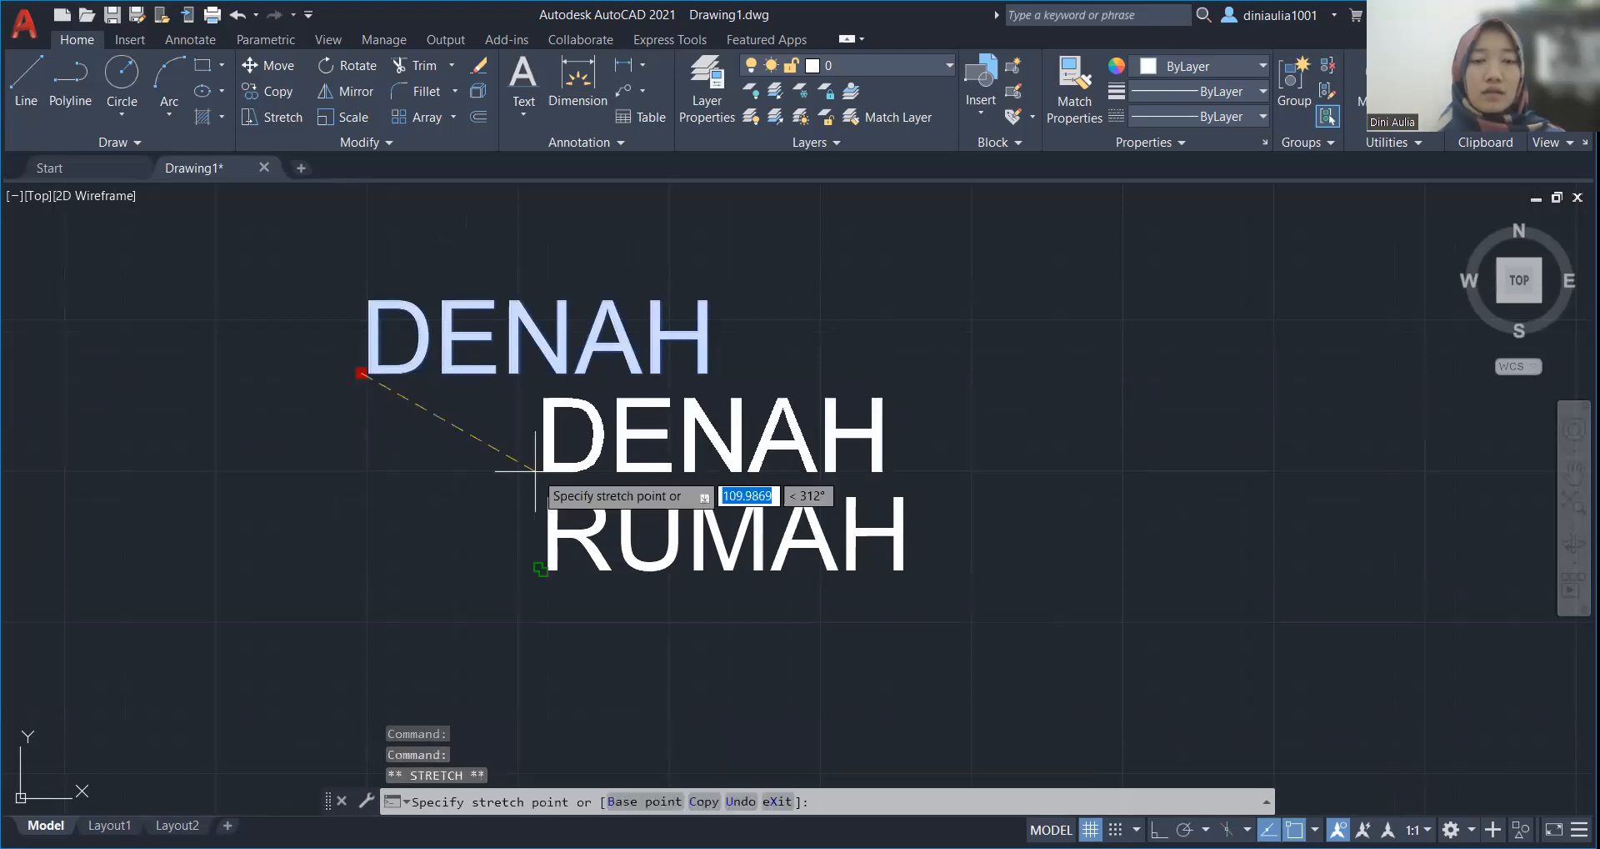
click(541, 570)
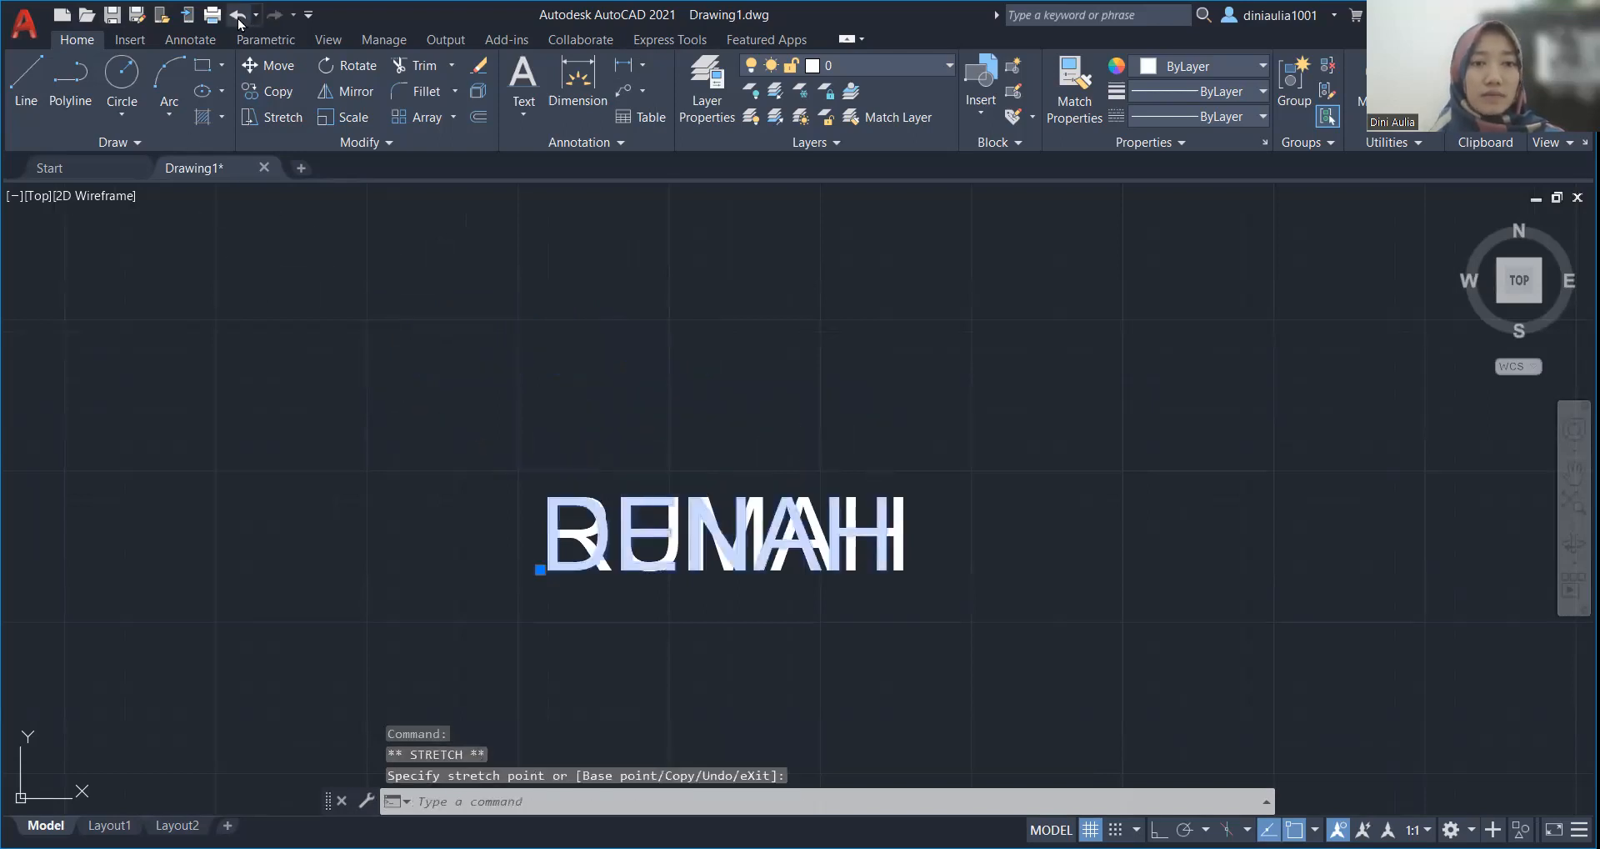
click(237, 15)
click(582, 329)
Step: Create a multiline text beside the single-line texts, with DENAH on the first line and RUMAH on the second
mouse_move(583, 329)
middle_down()
mouse_move(376, 280)
mouse_move(214, 275)
middle_up()
click(533, 109)
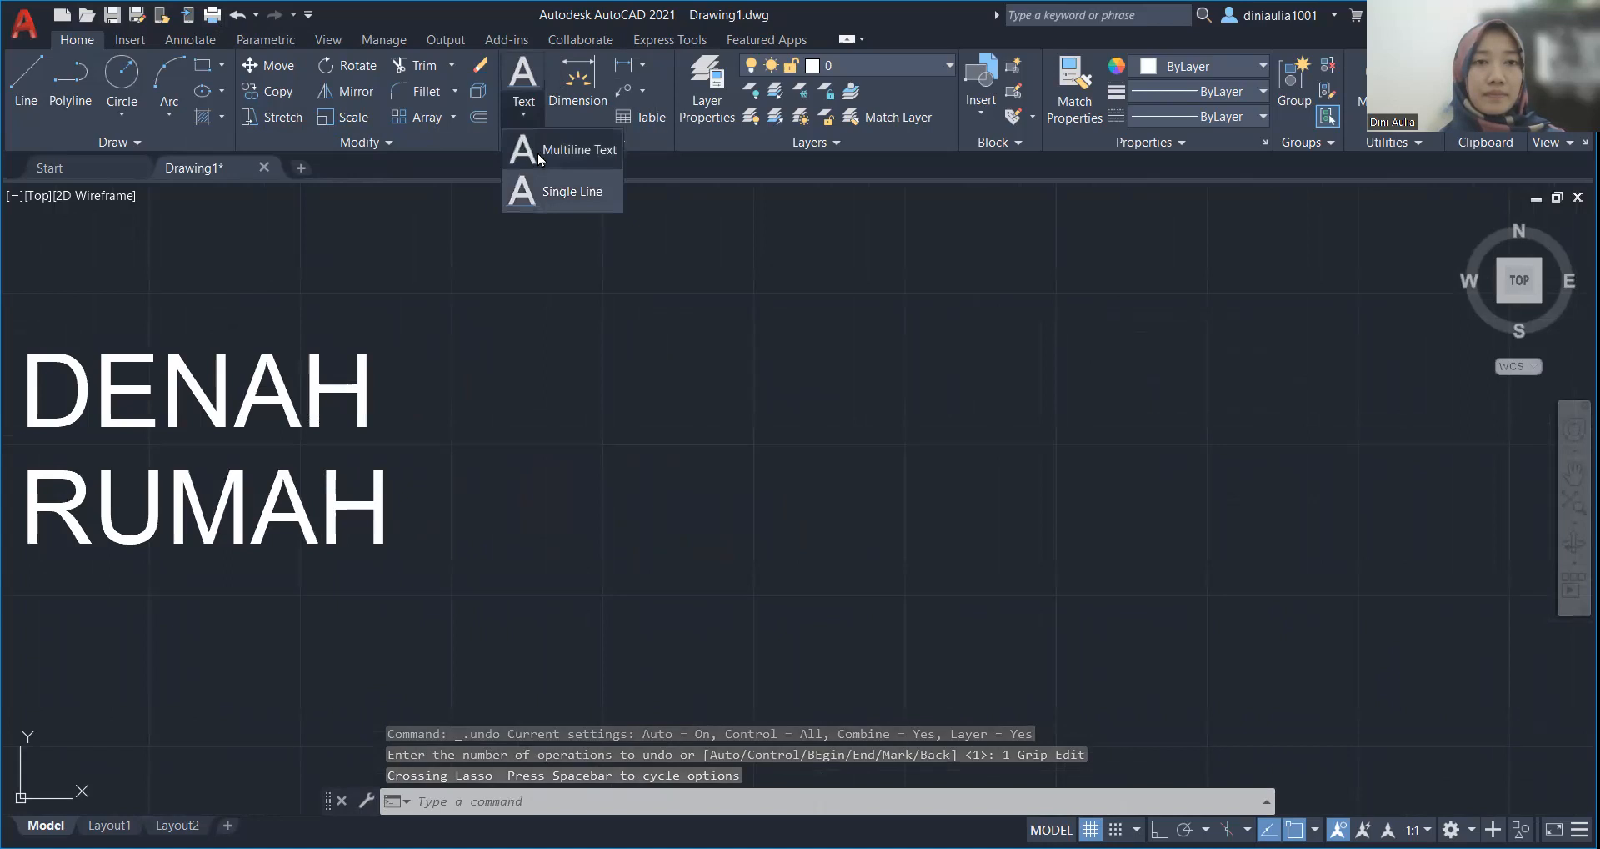
click(552, 148)
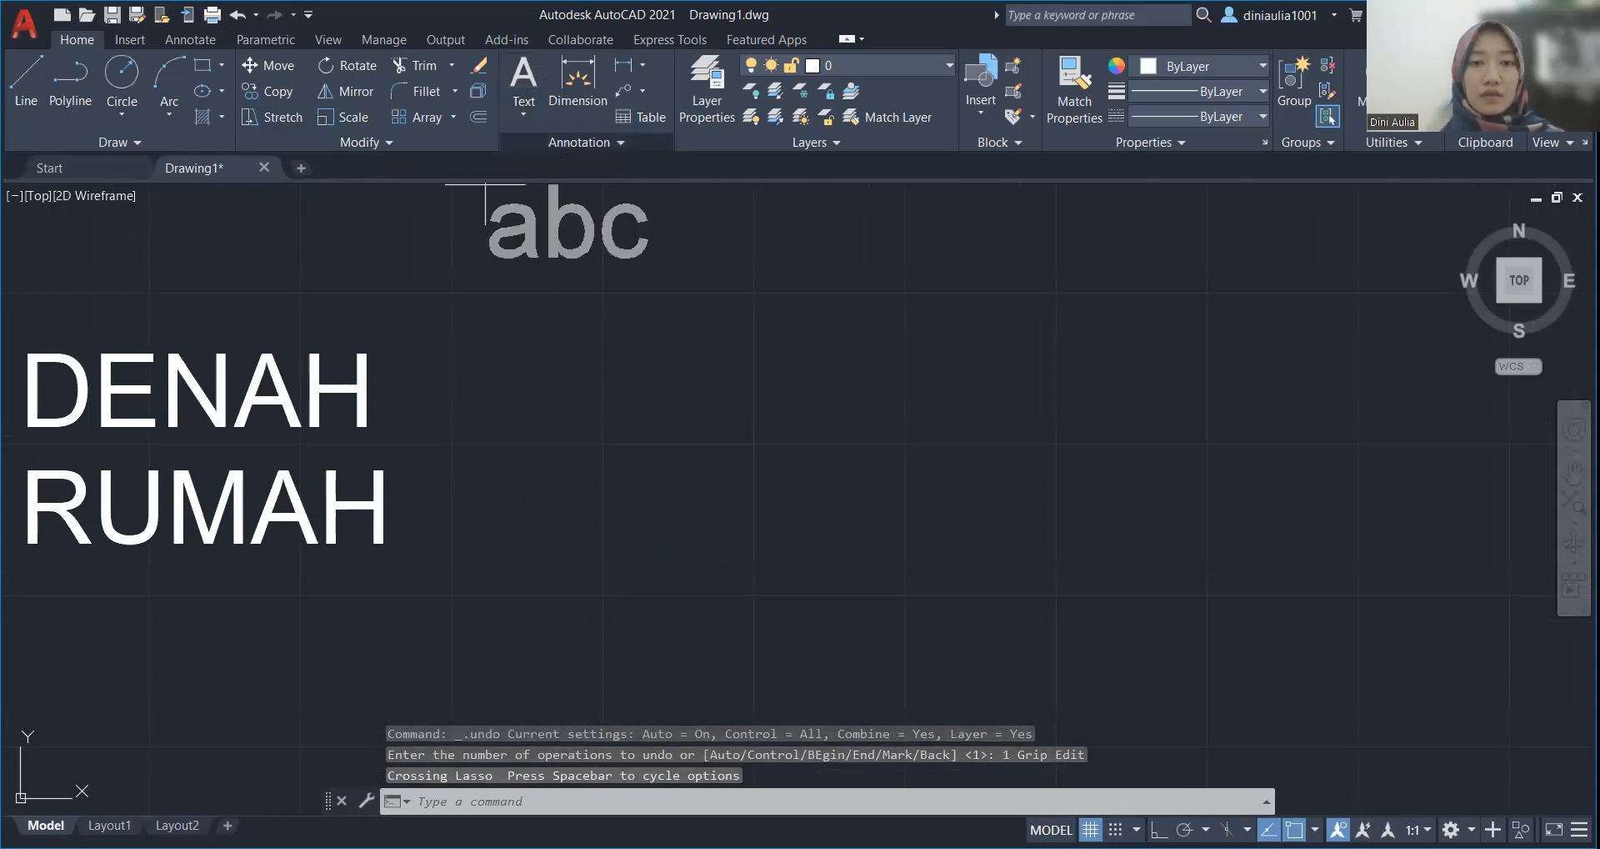
click(1203, 275)
click(677, 400)
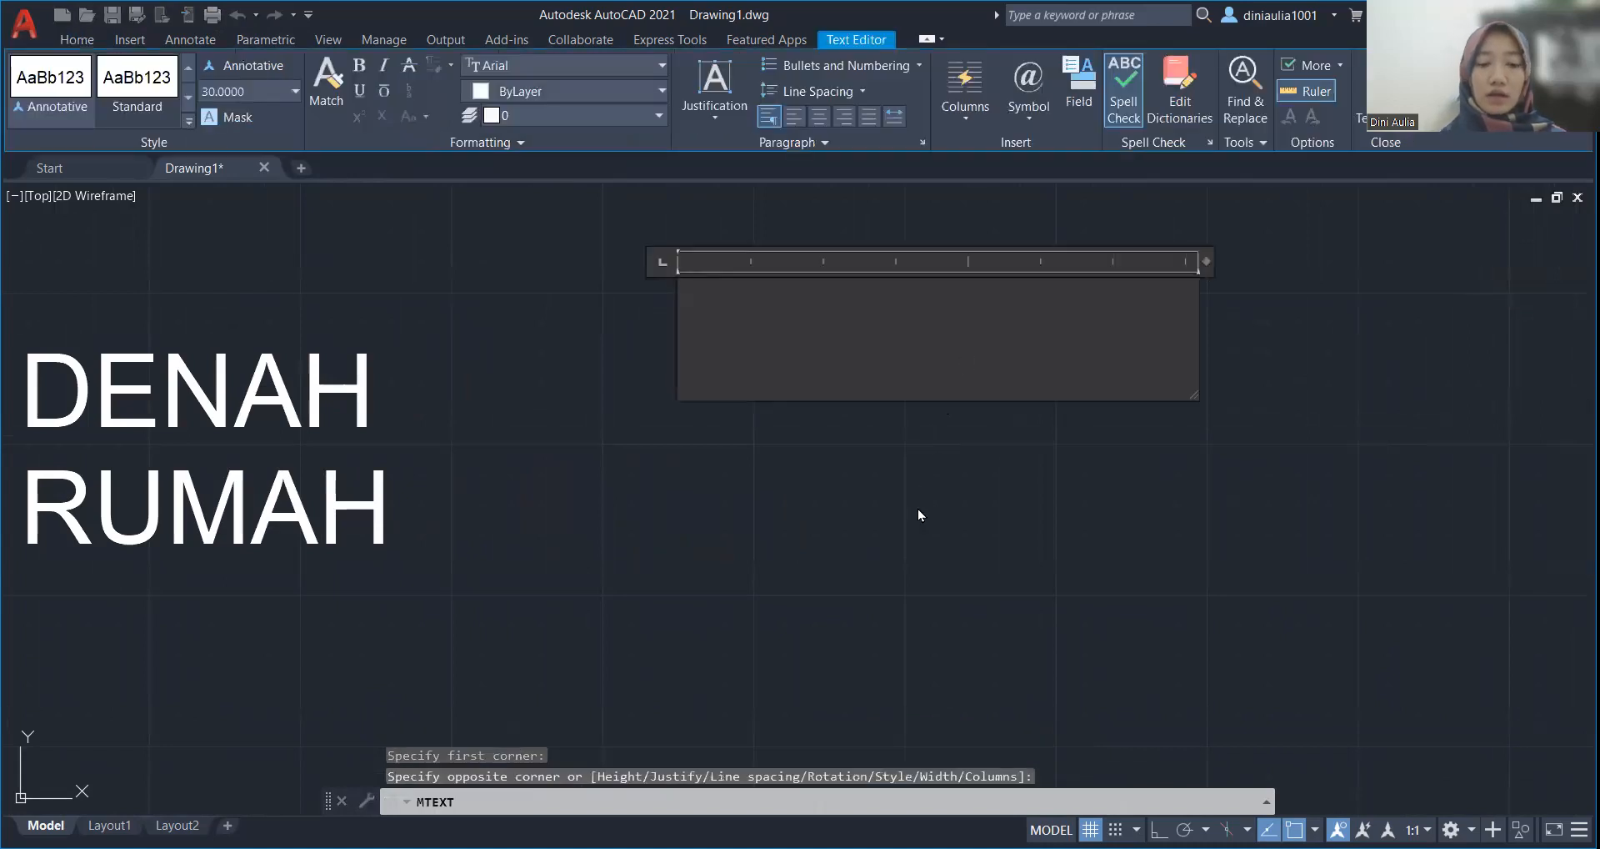
text(DENAH)
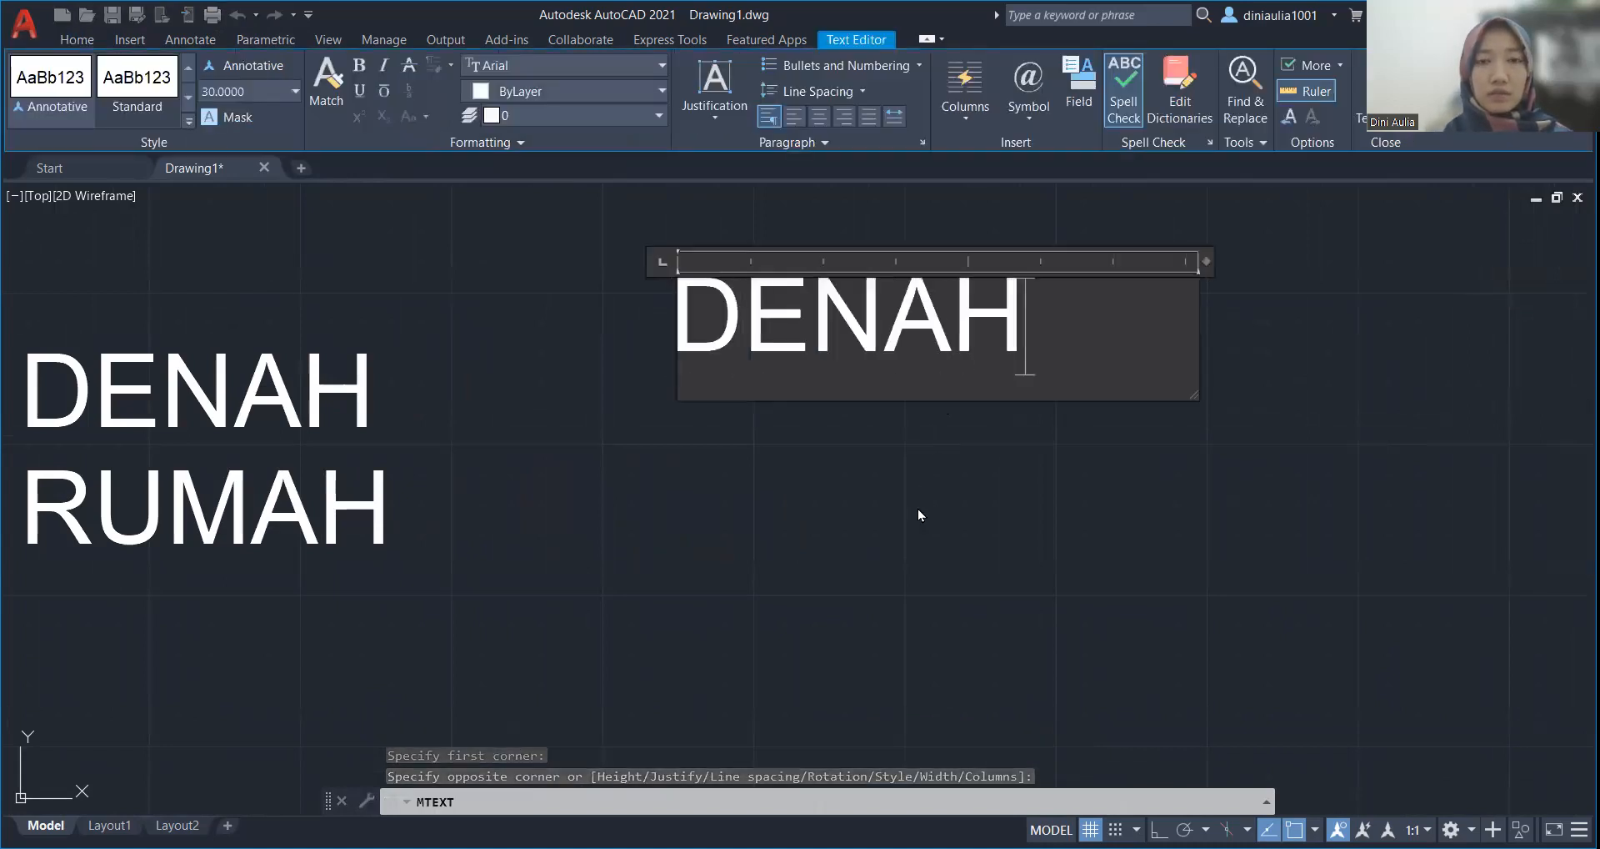
key(Return)
text(R)
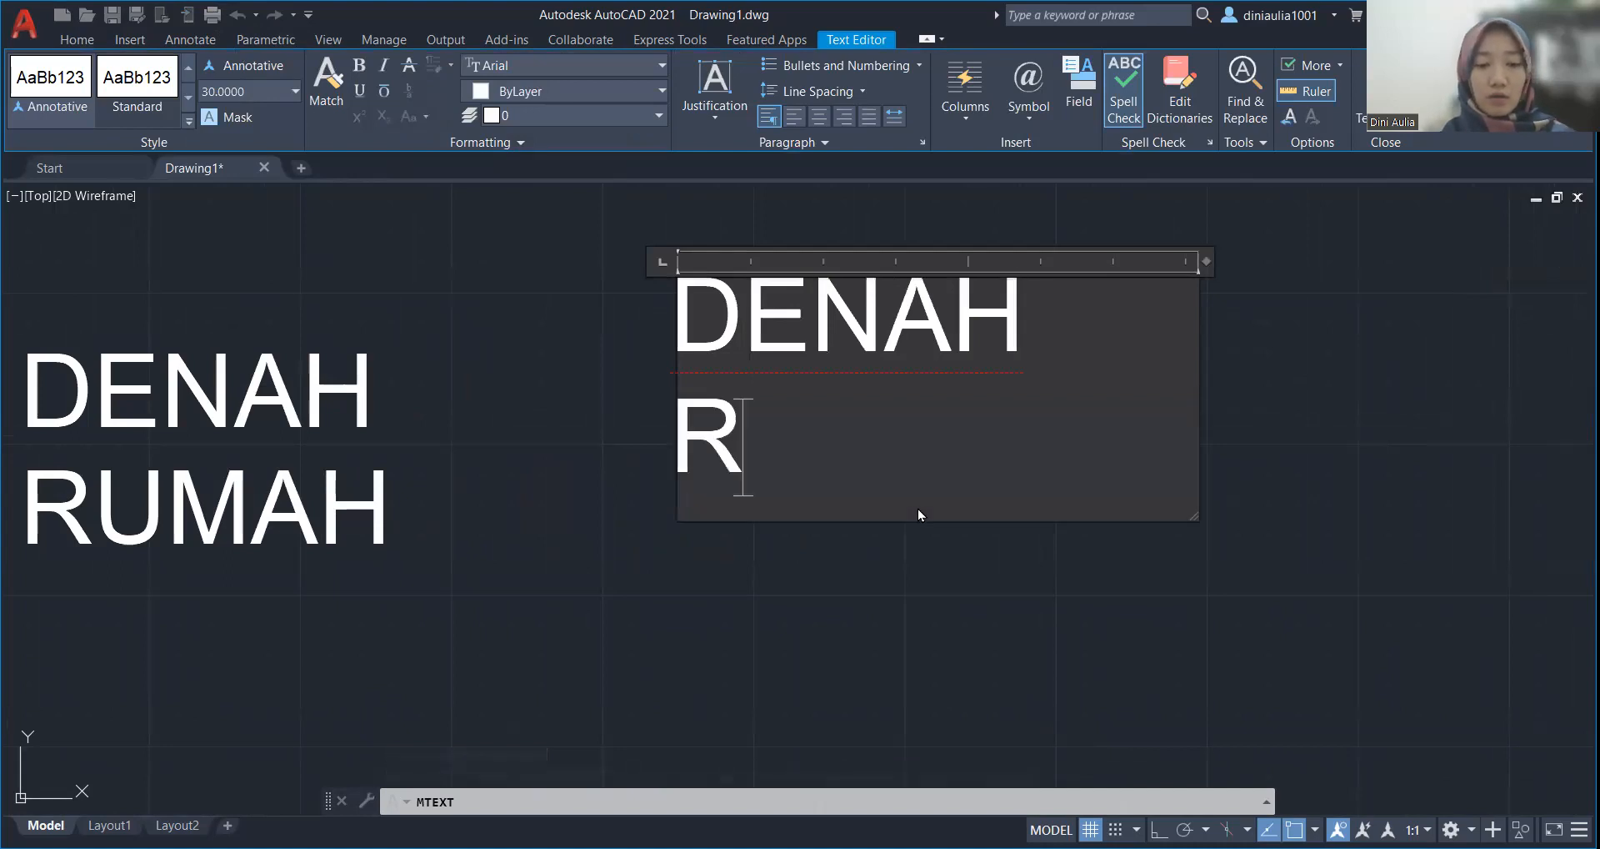
text(UMAH)
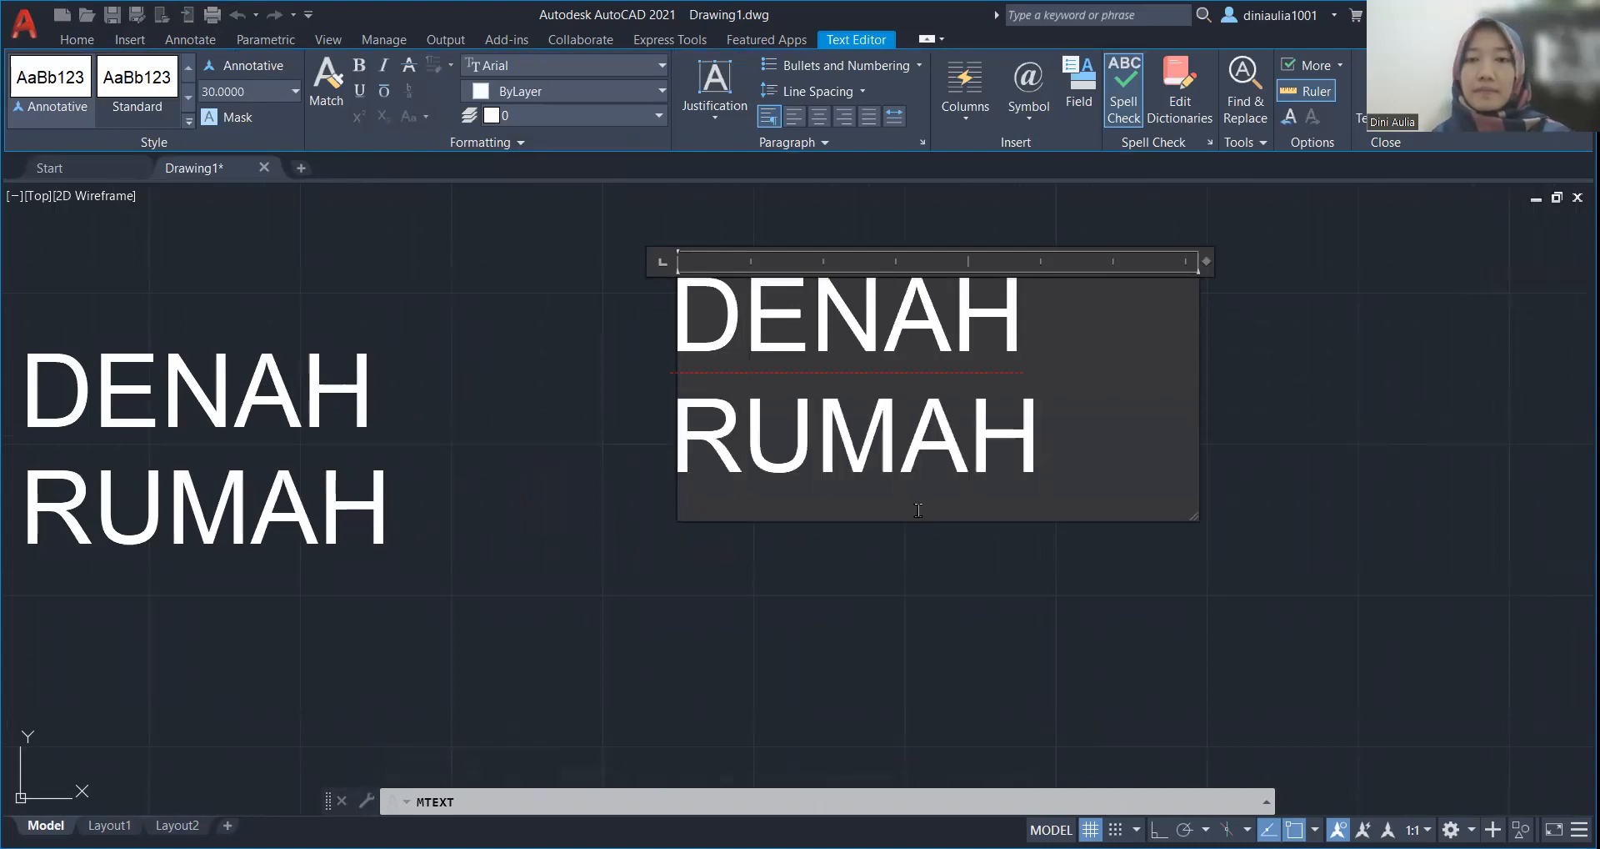
click(1351, 442)
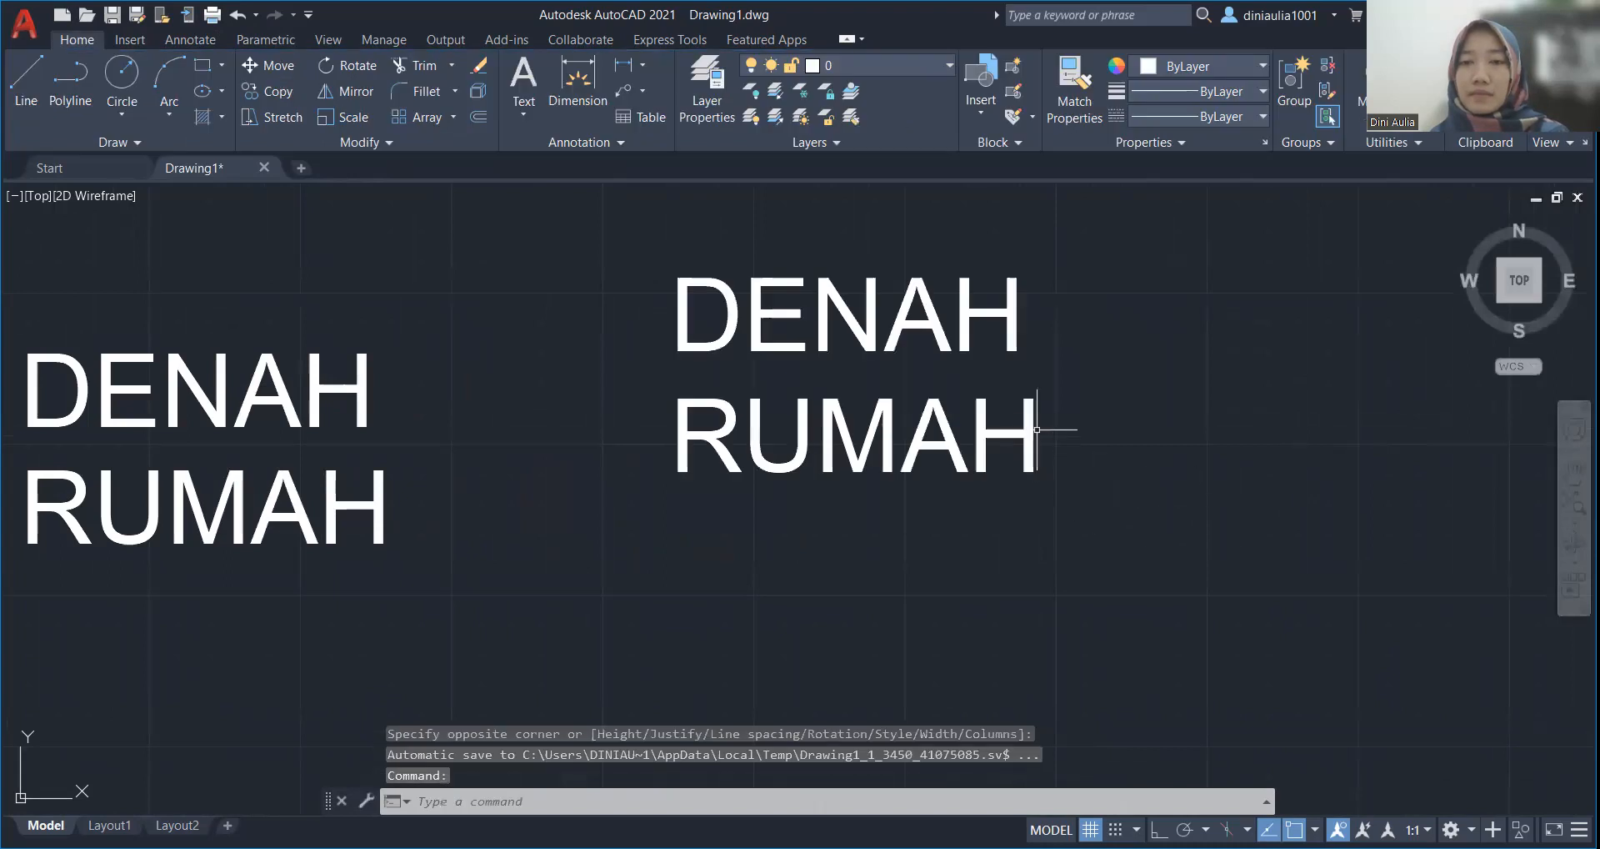
Step: Move the whole multiline DENAH RUMAH text straight down by its insertion-point grip
click(1014, 305)
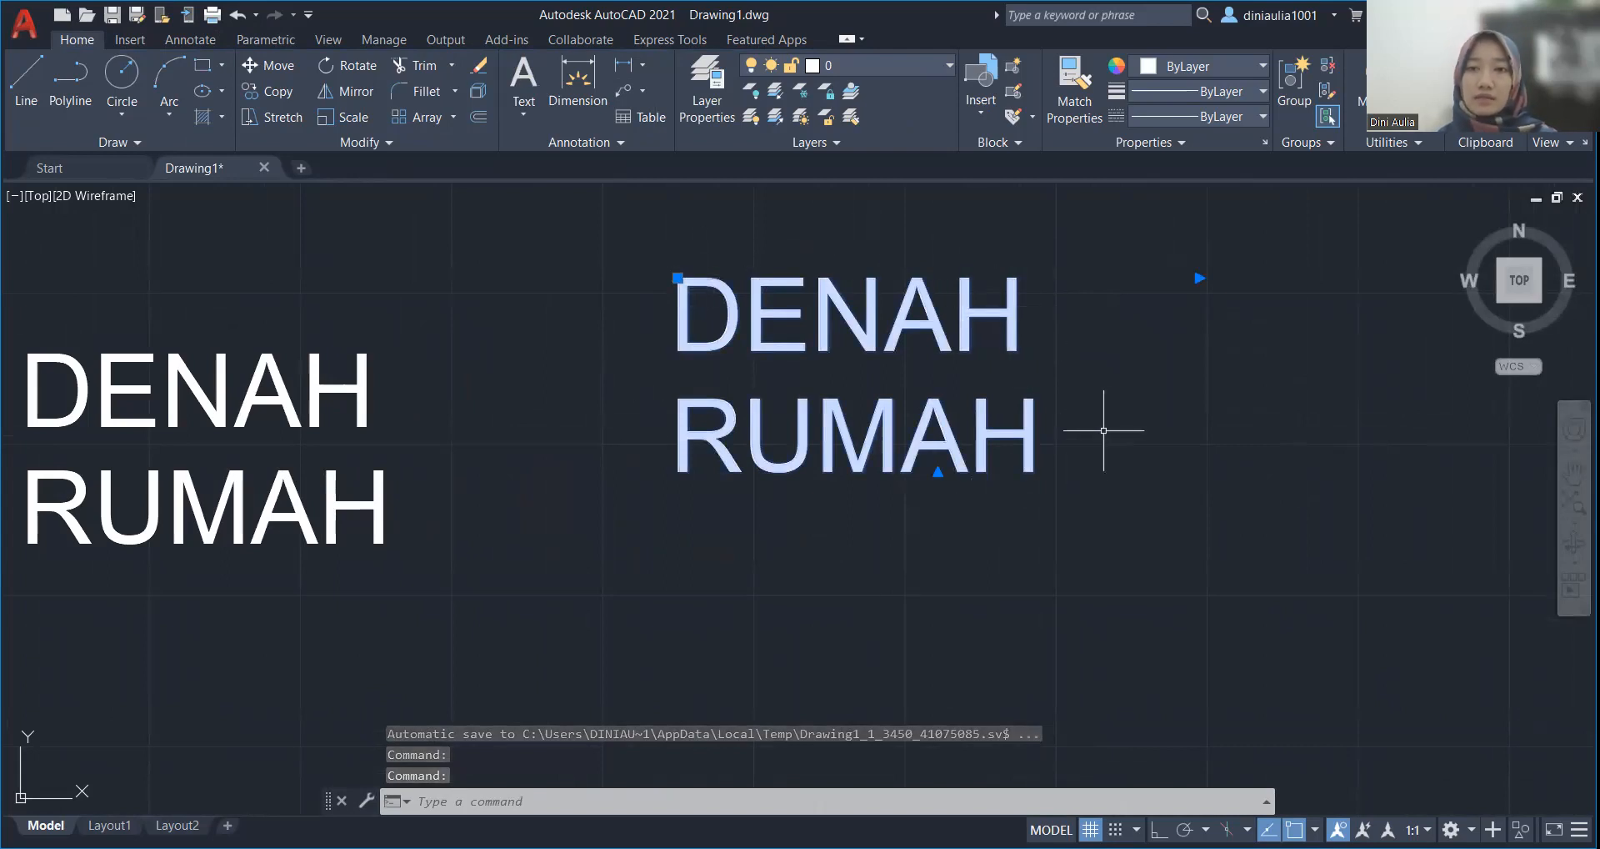
click(677, 277)
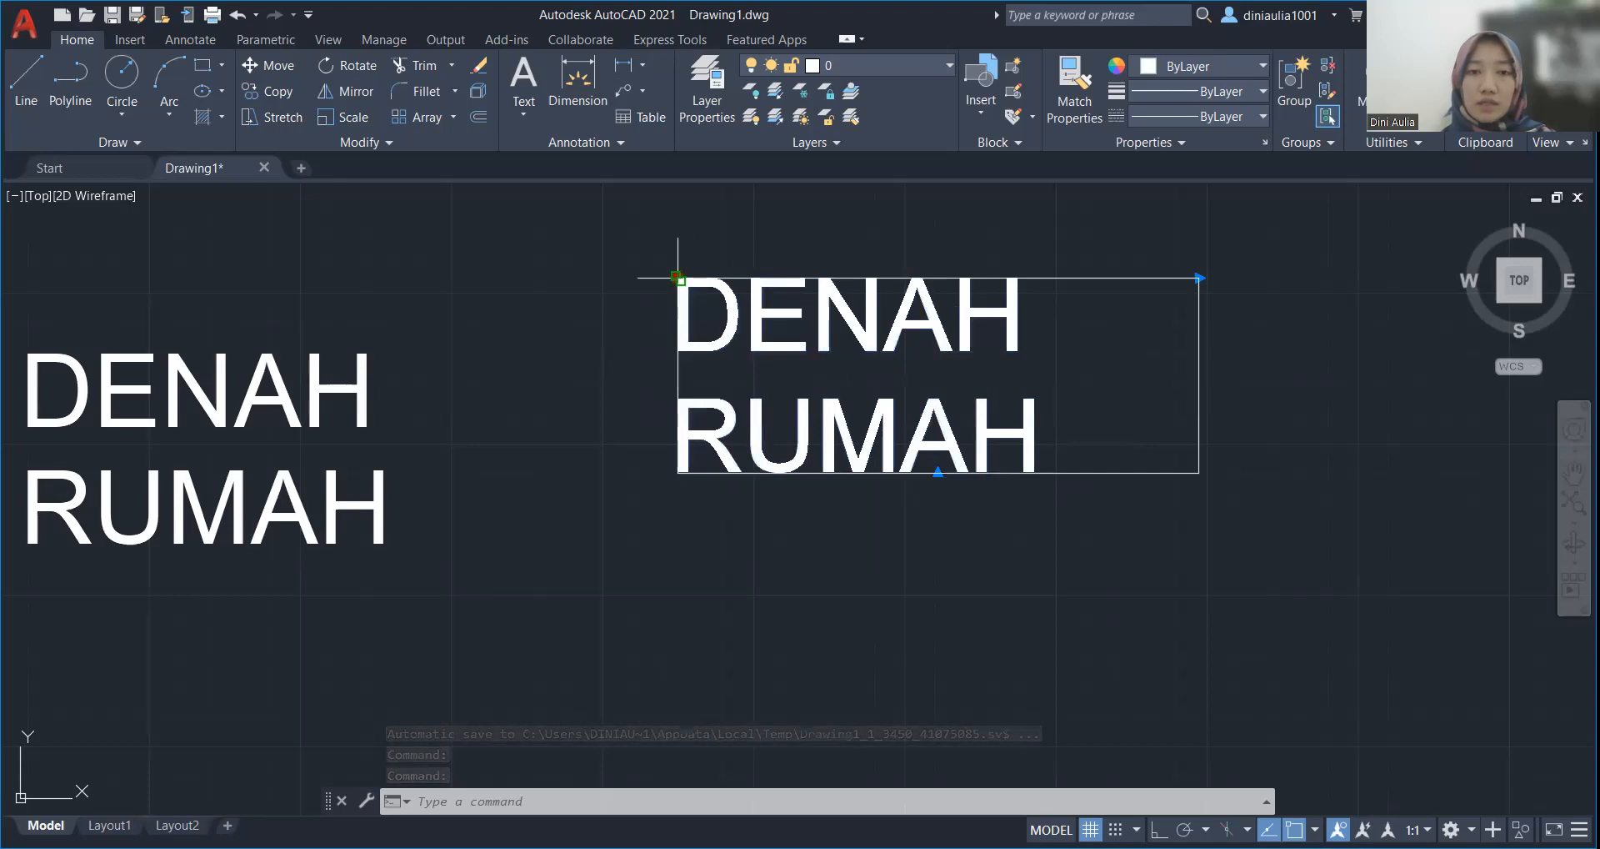
click(678, 278)
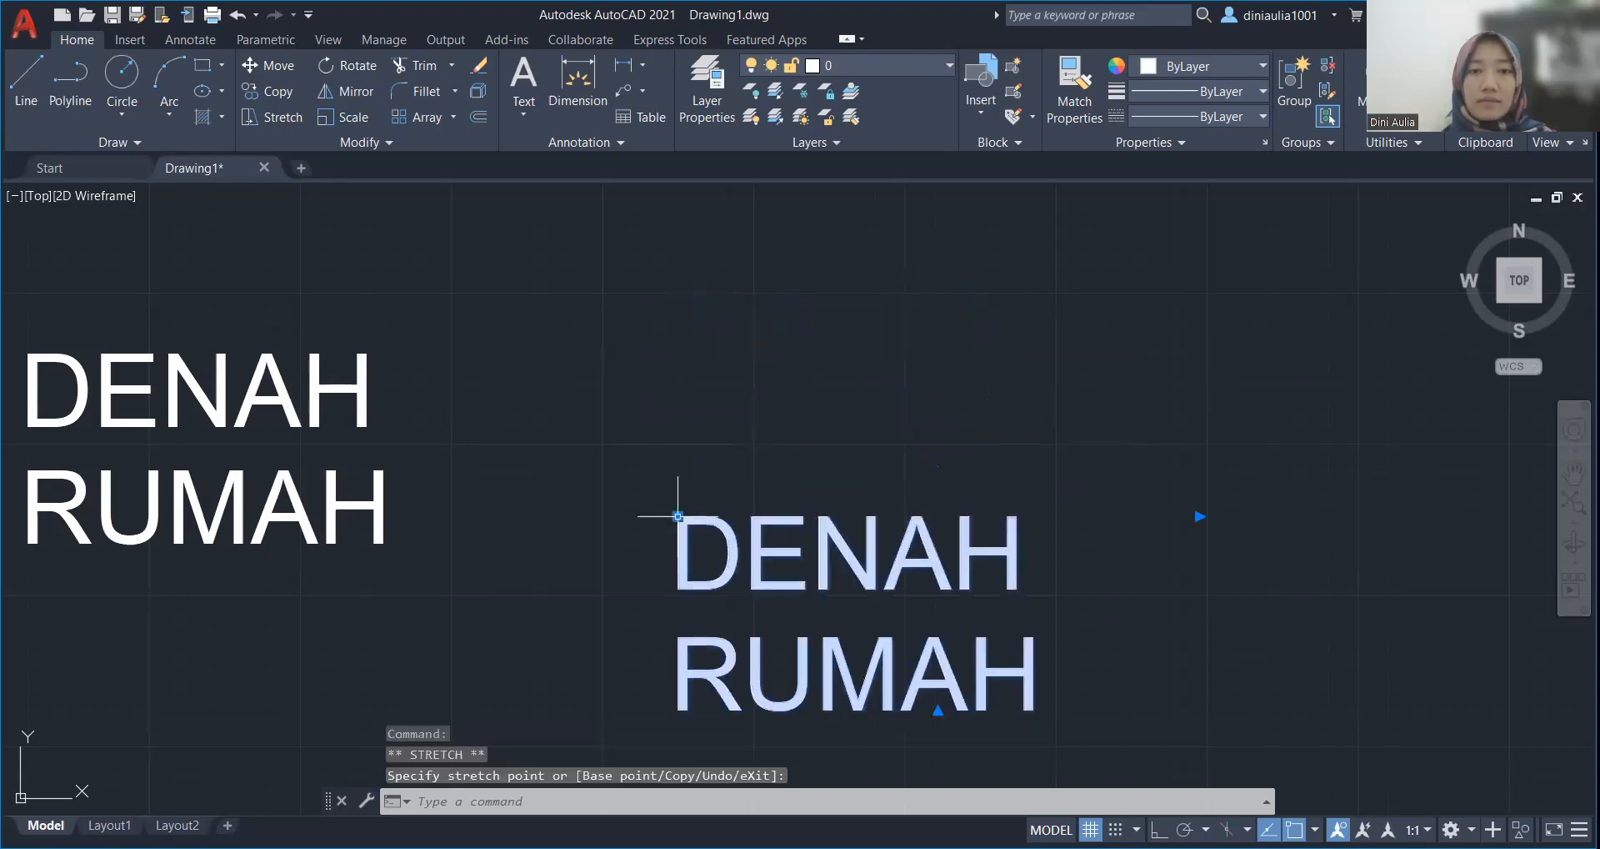
Step: Move the multiline DENAH RUMAH text upward by its insertion-point grip to beside the single-line texts
click(660, 285)
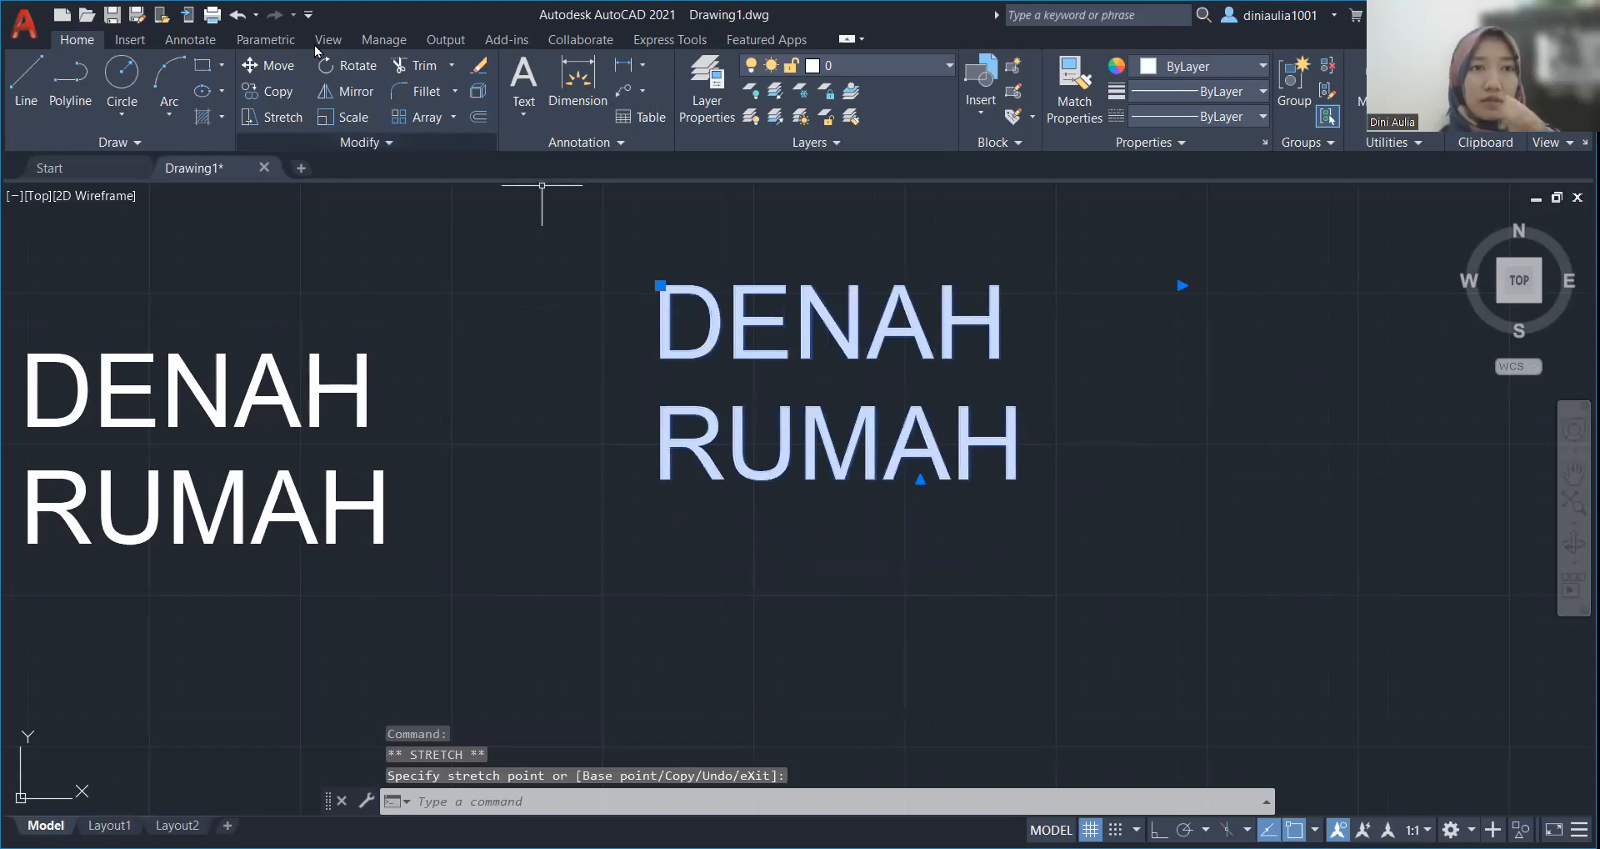
click(191, 40)
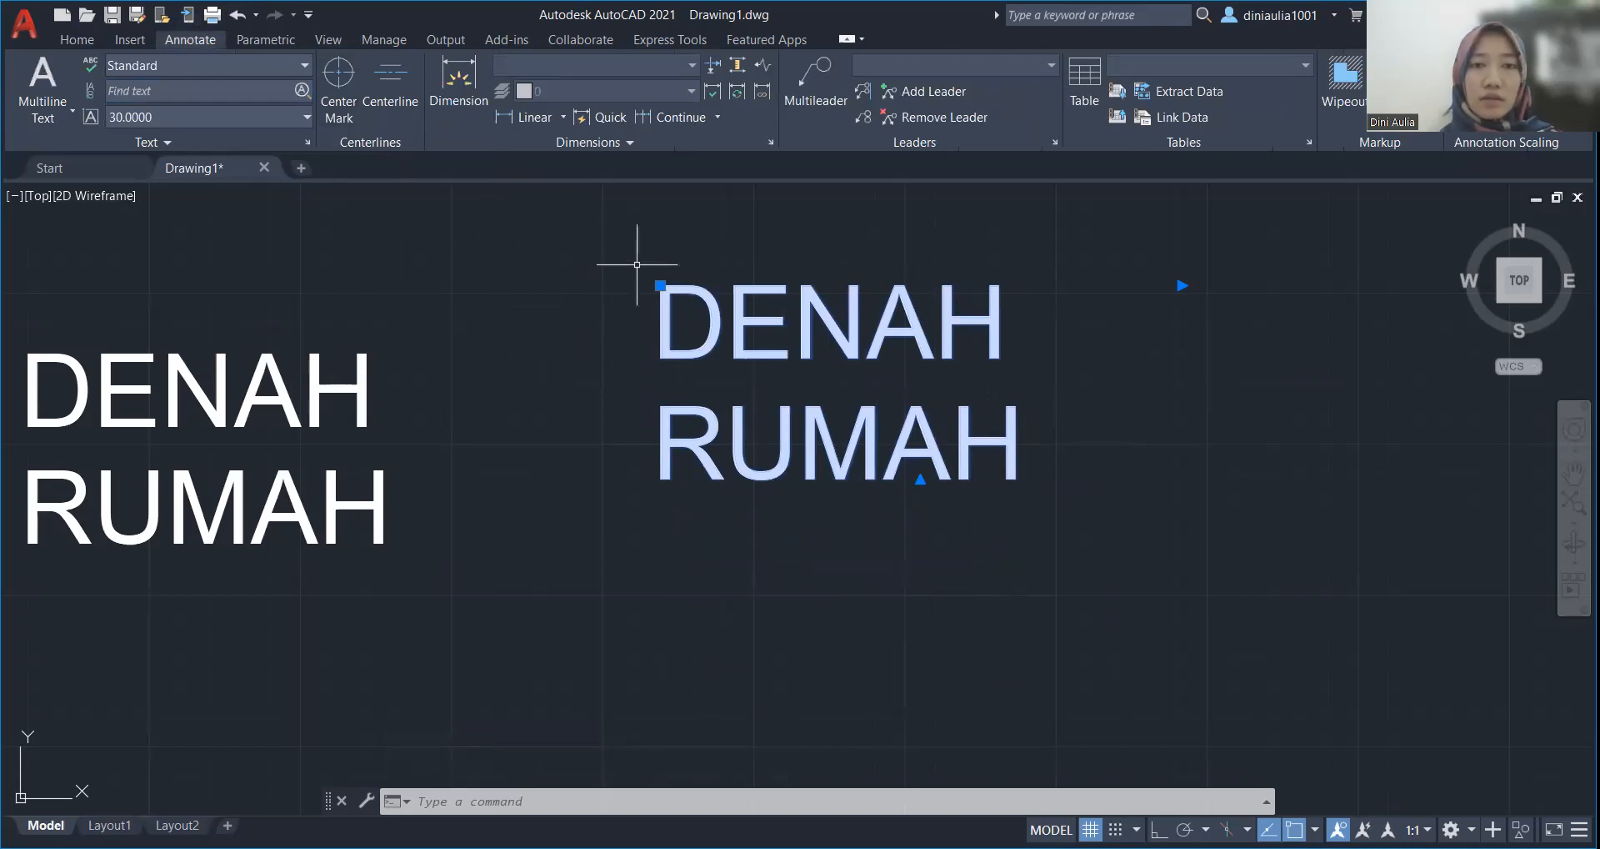
click(634, 250)
click(629, 247)
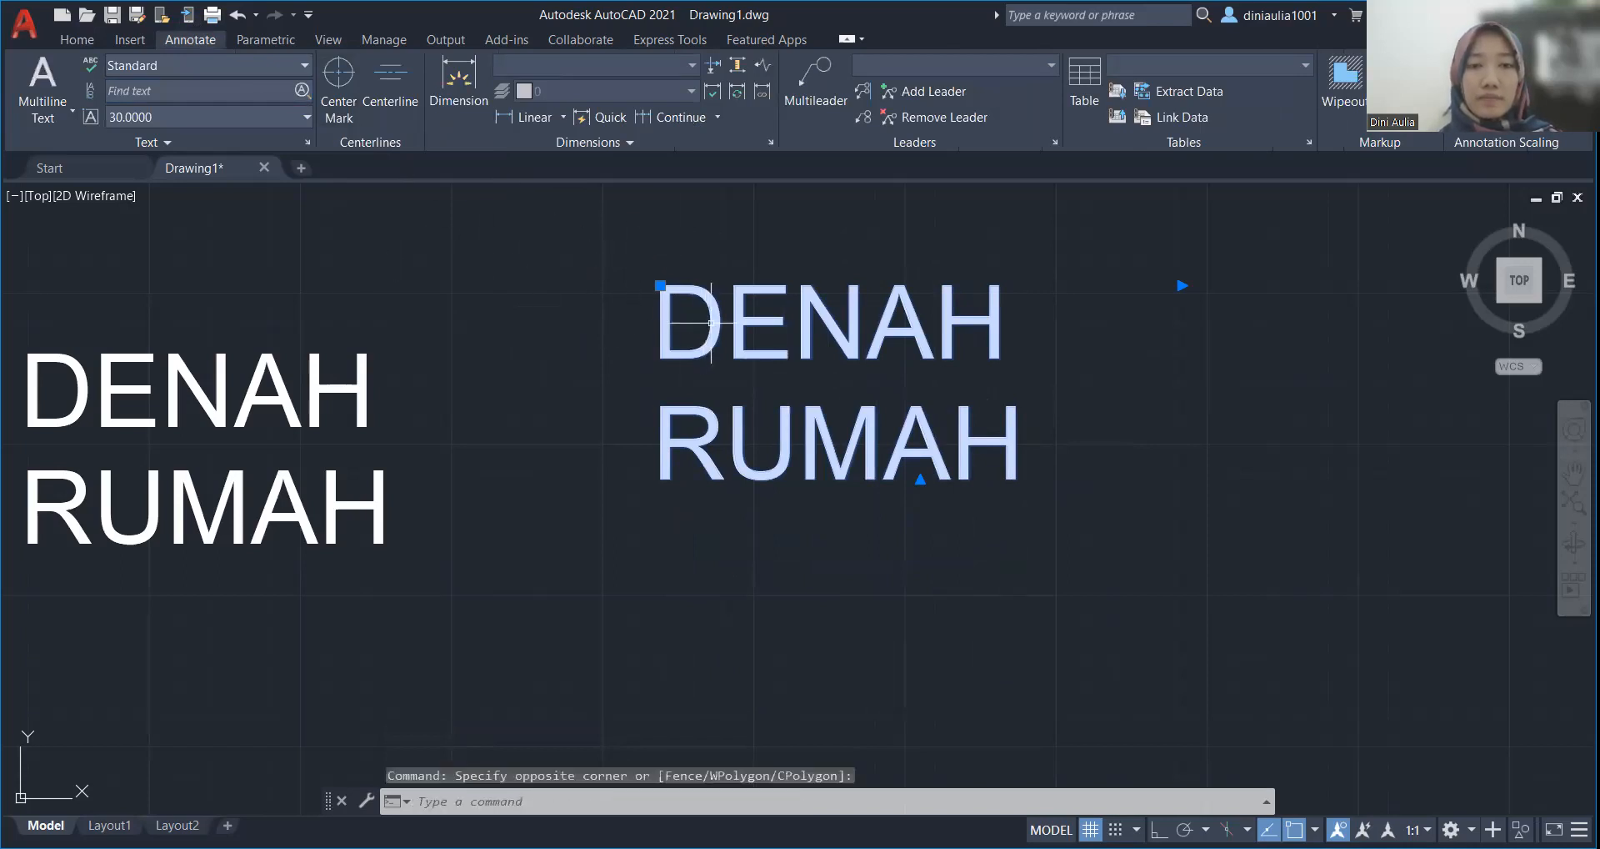
click(1252, 392)
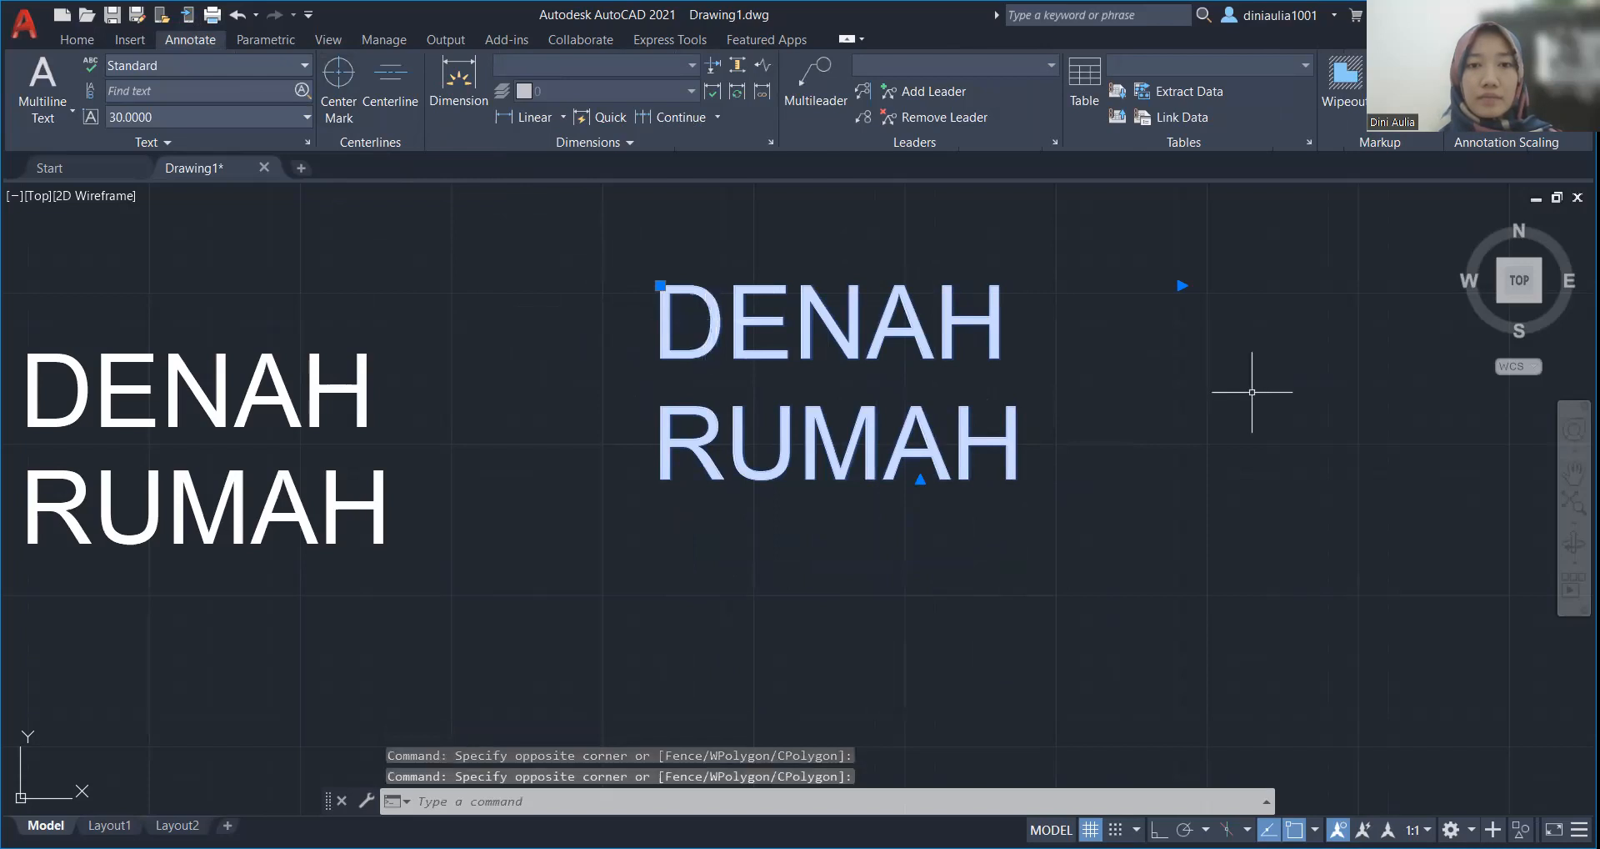
click(1257, 391)
click(967, 437)
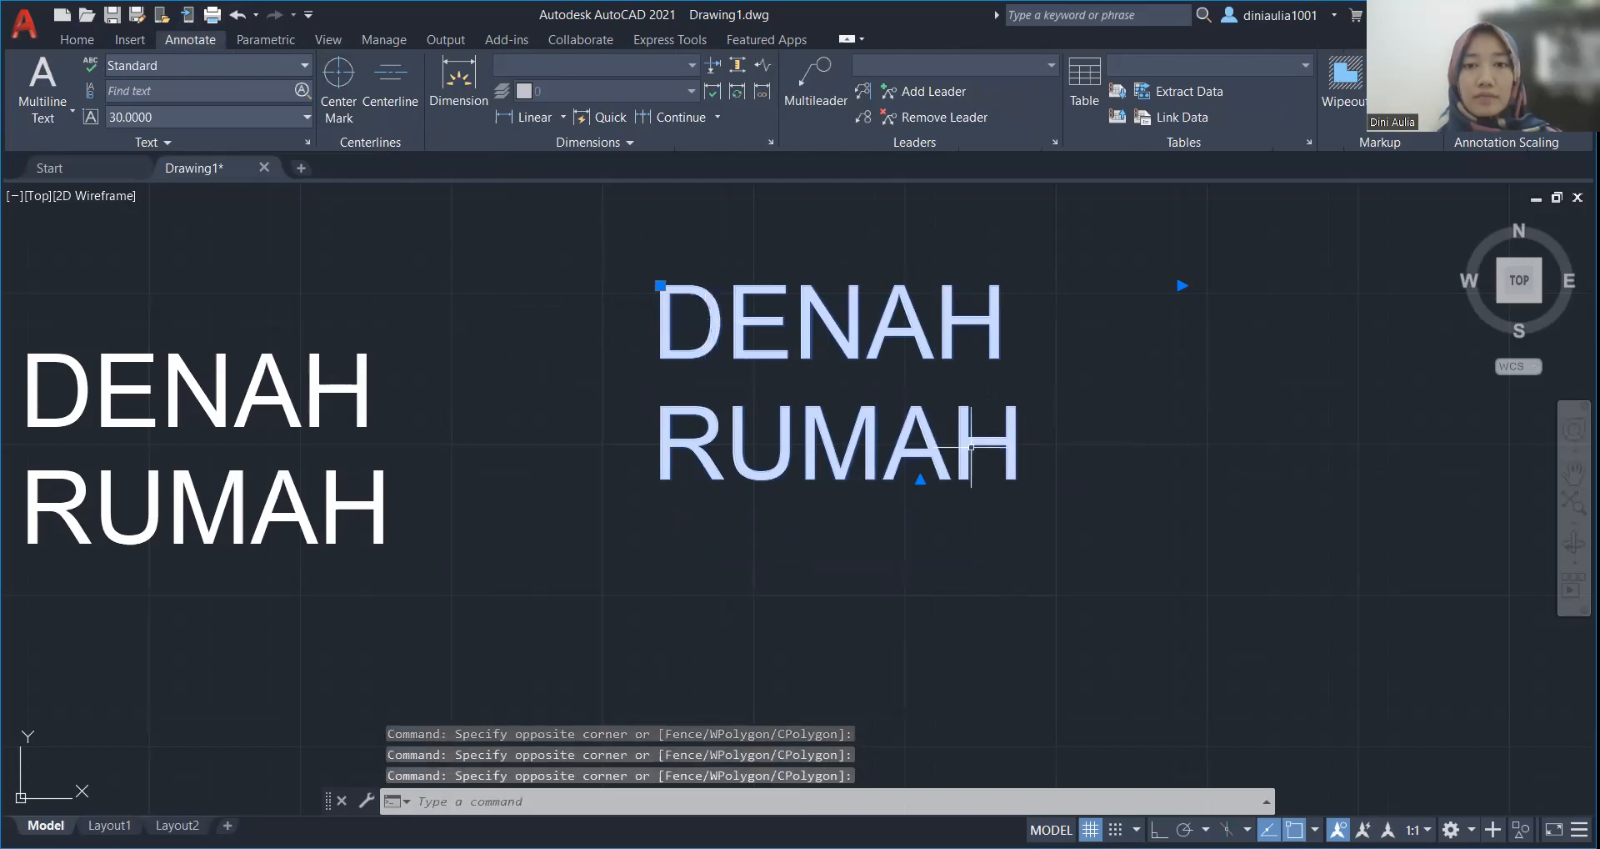
mouse_move(967, 427)
mouse_down()
mouse_move(1109, 482)
mouse_move(1091, 498)
mouse_up()
right_click(1077, 502)
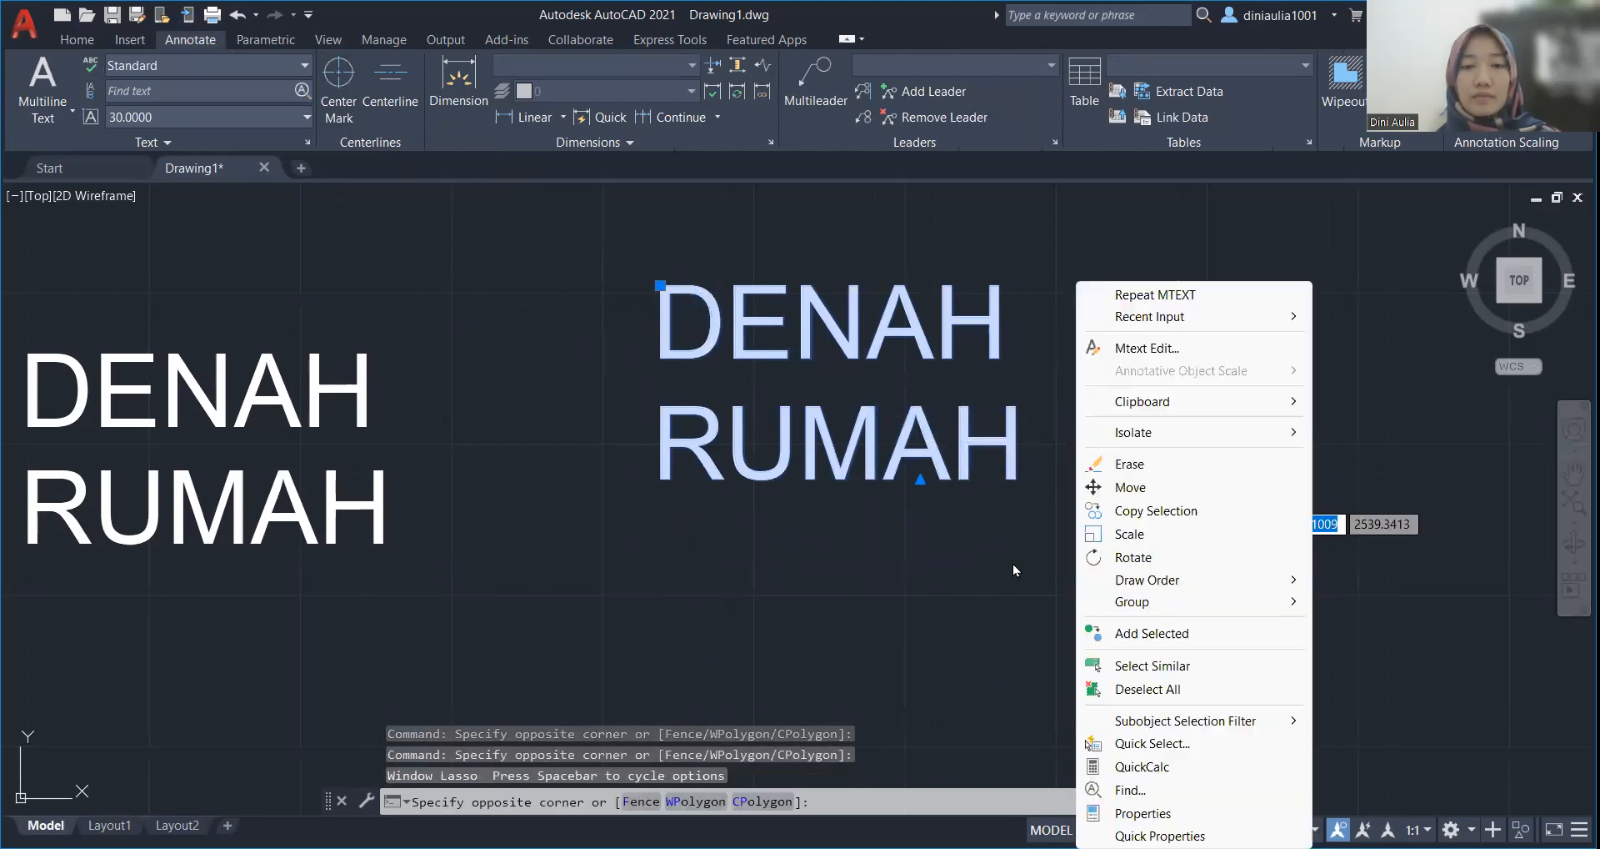
click(1013, 562)
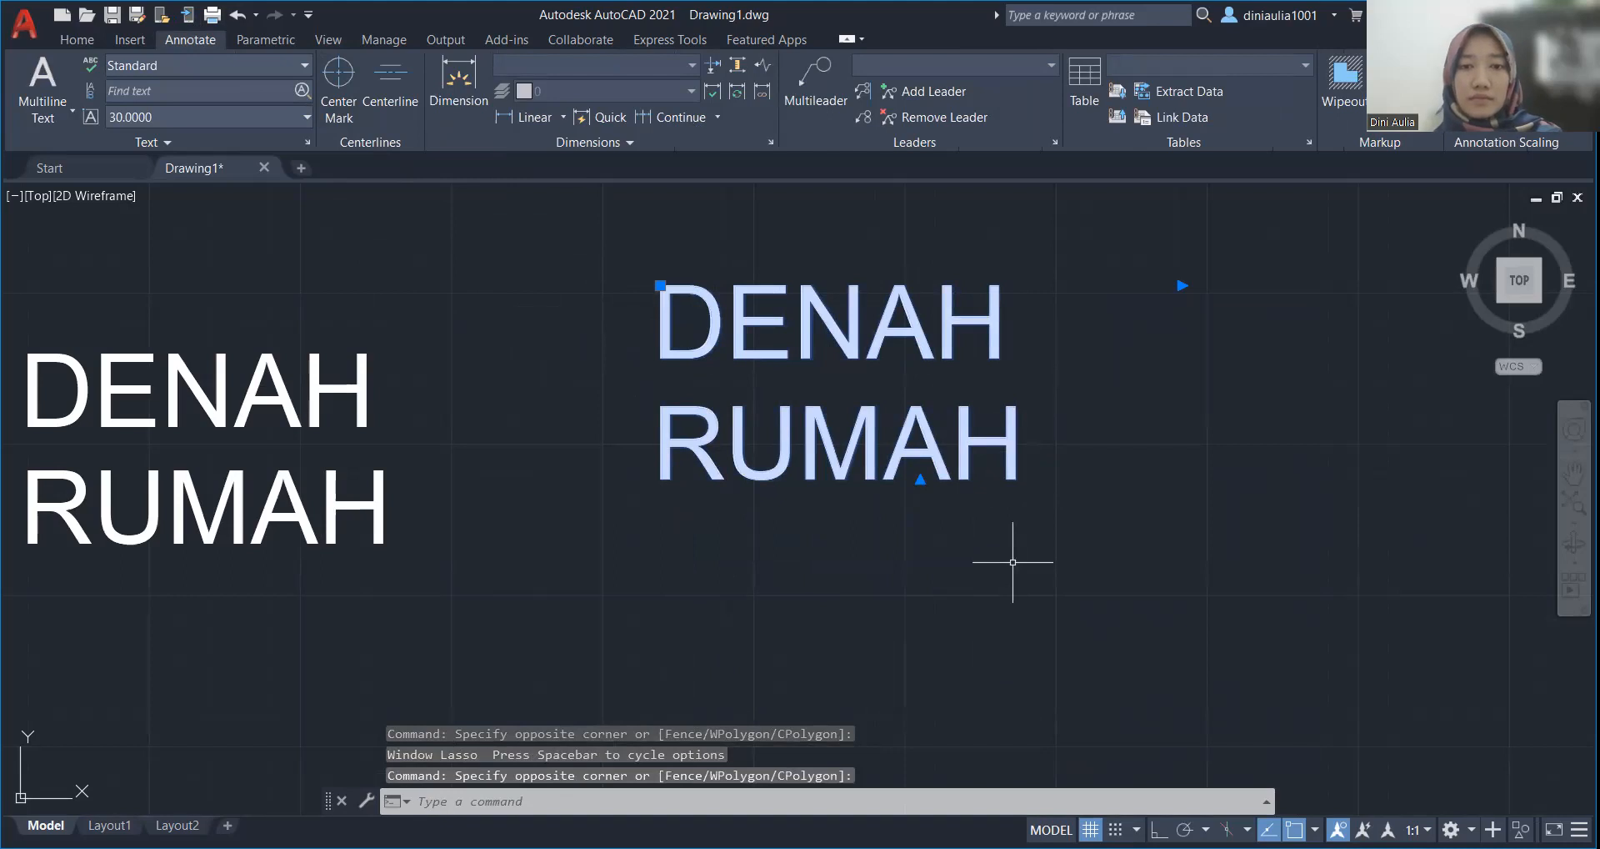
key(space)
key(Escape)
Step: Open the multiline text for editing and set the font of both lines, DENAH and RUMAH, to Bahnschrift Condensed
click(875, 454)
click(870, 432)
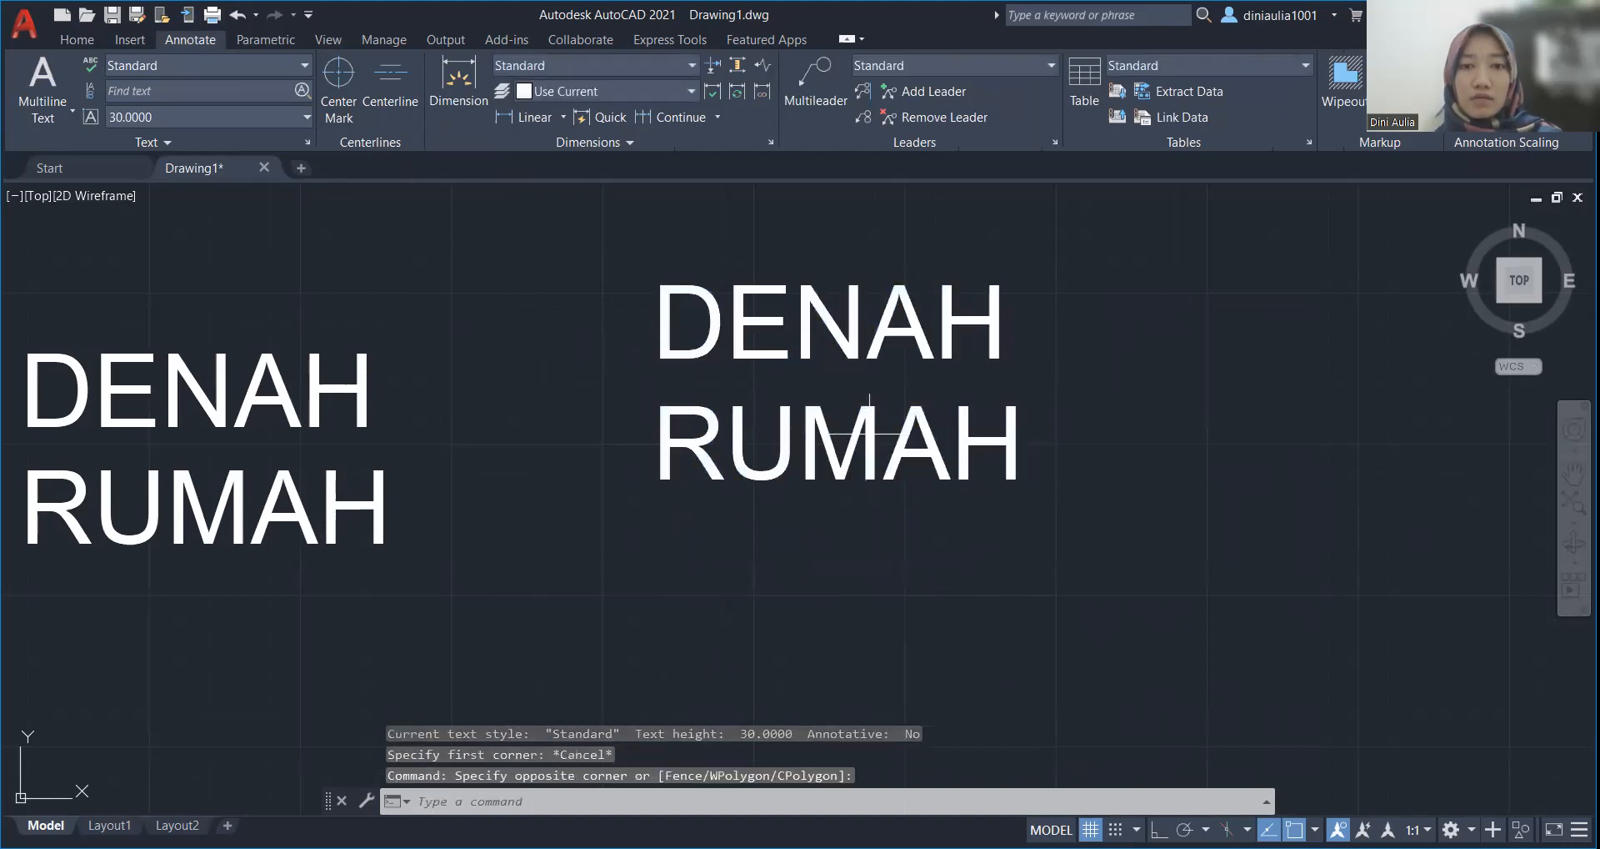
double_click(919, 457)
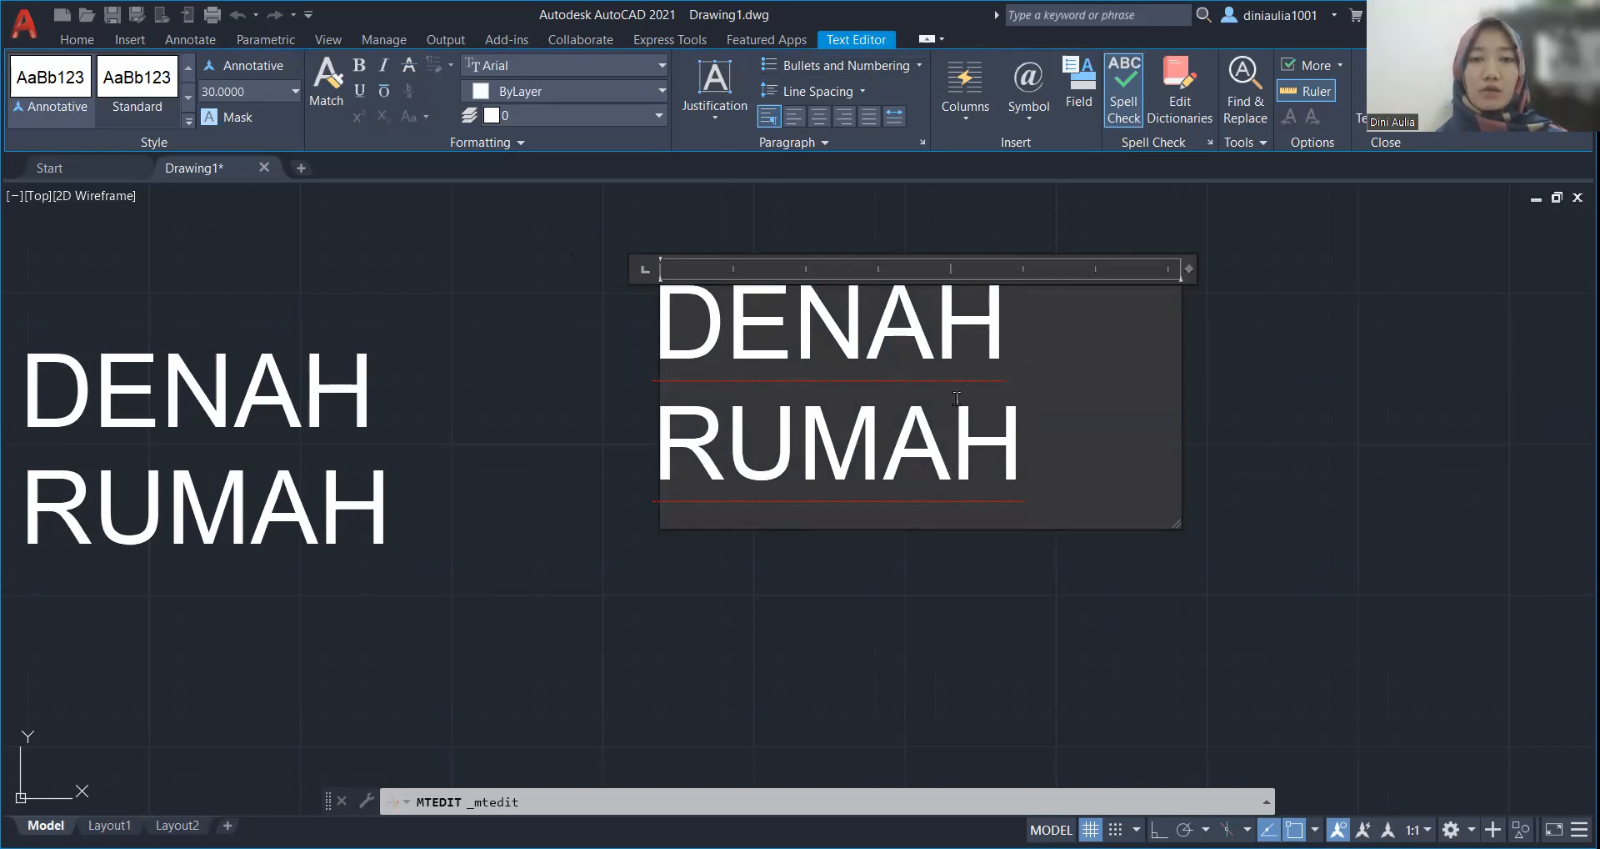
drag(655, 310, 1028, 319)
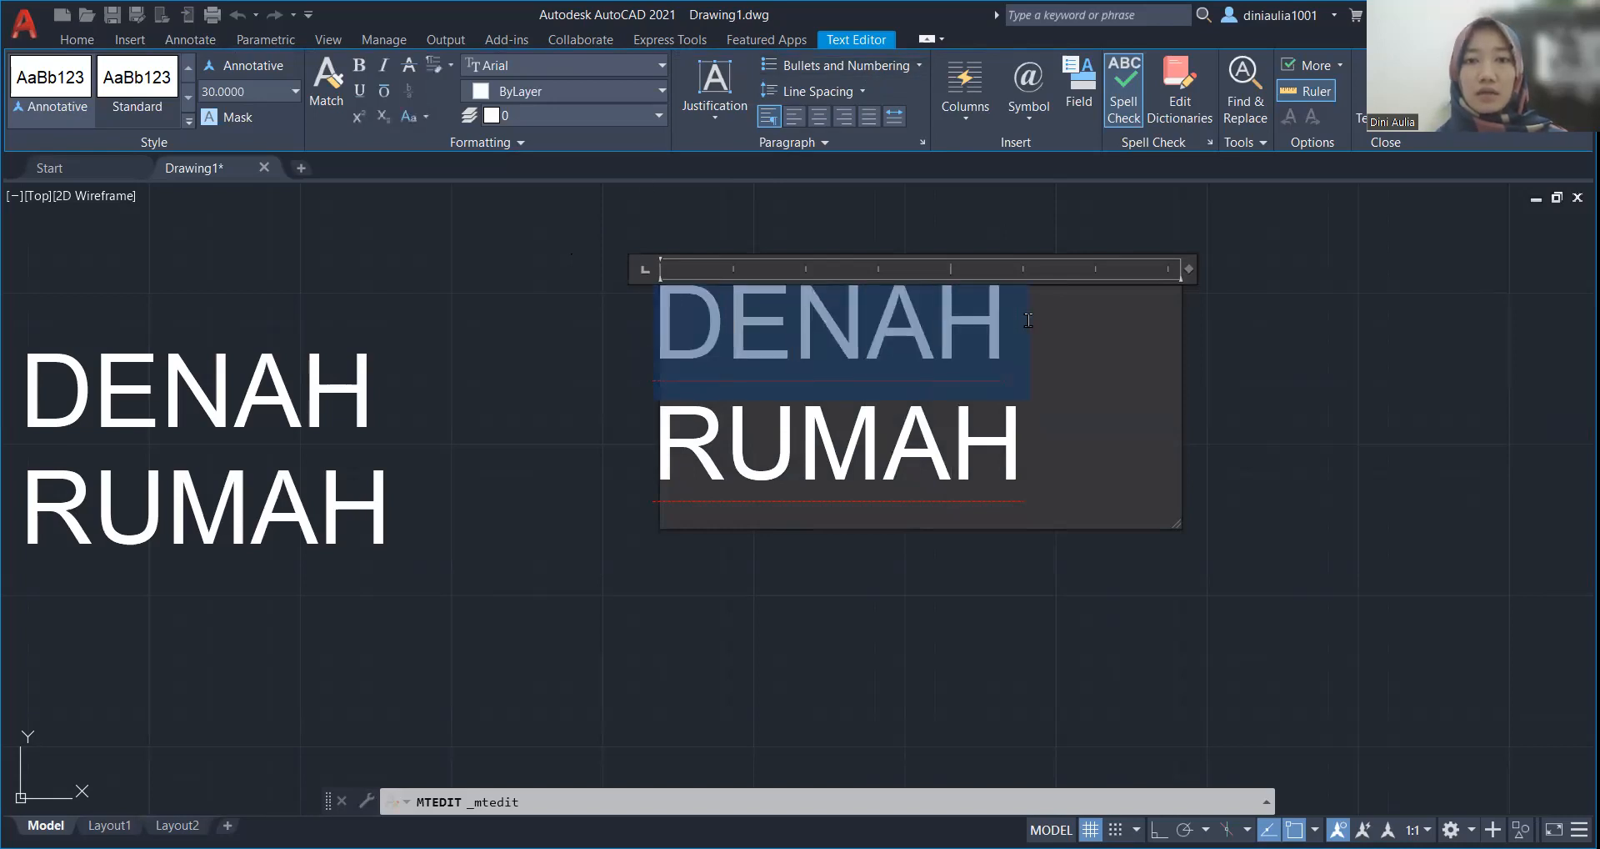
click(667, 300)
drag(661, 293, 1047, 471)
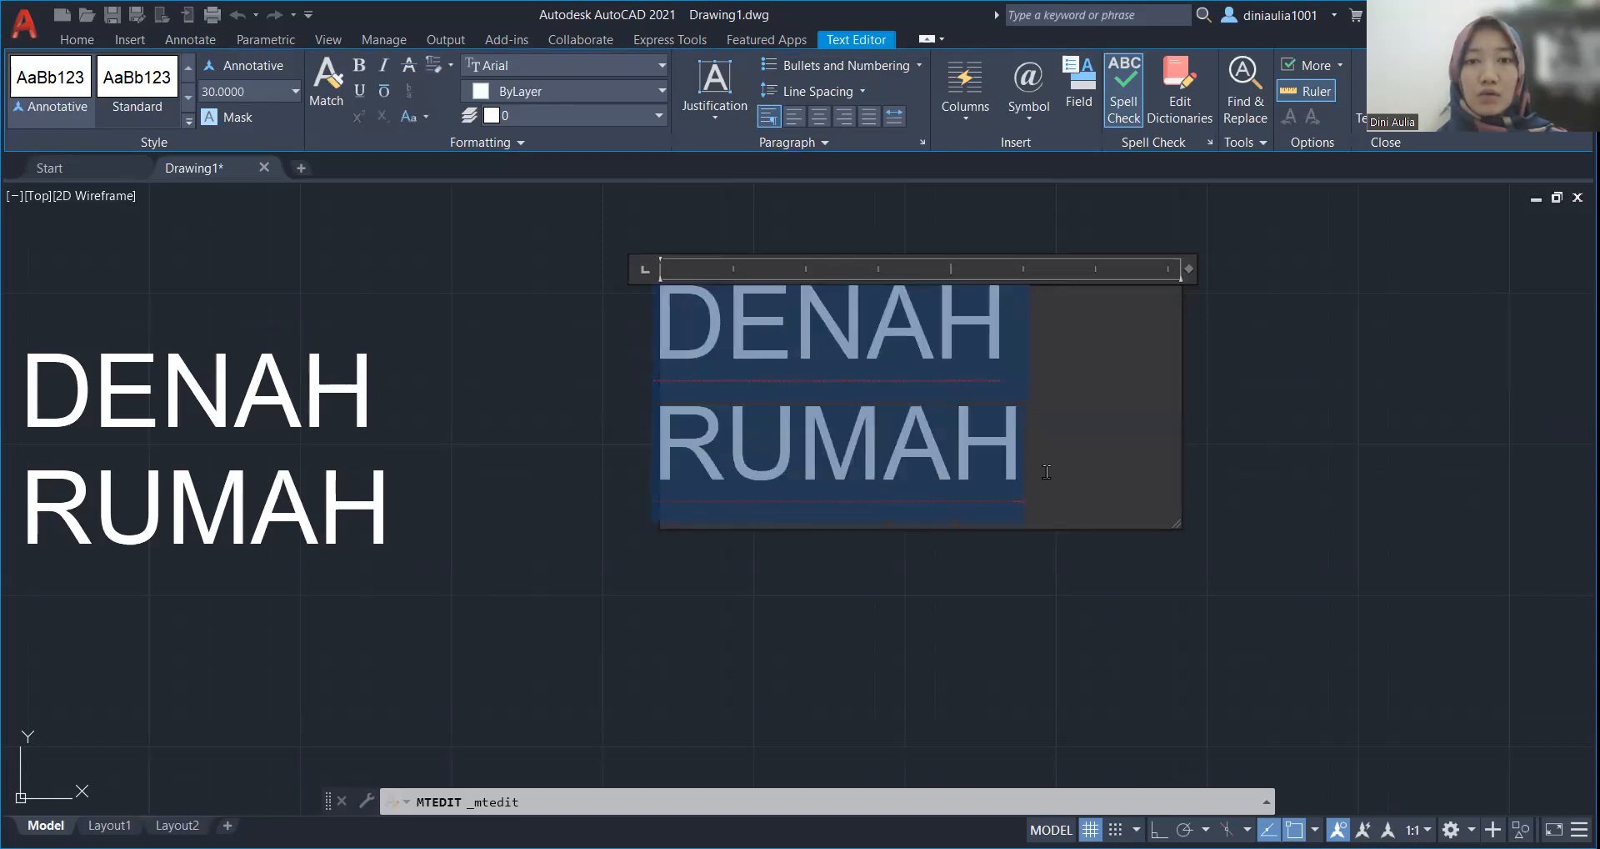
click(661, 65)
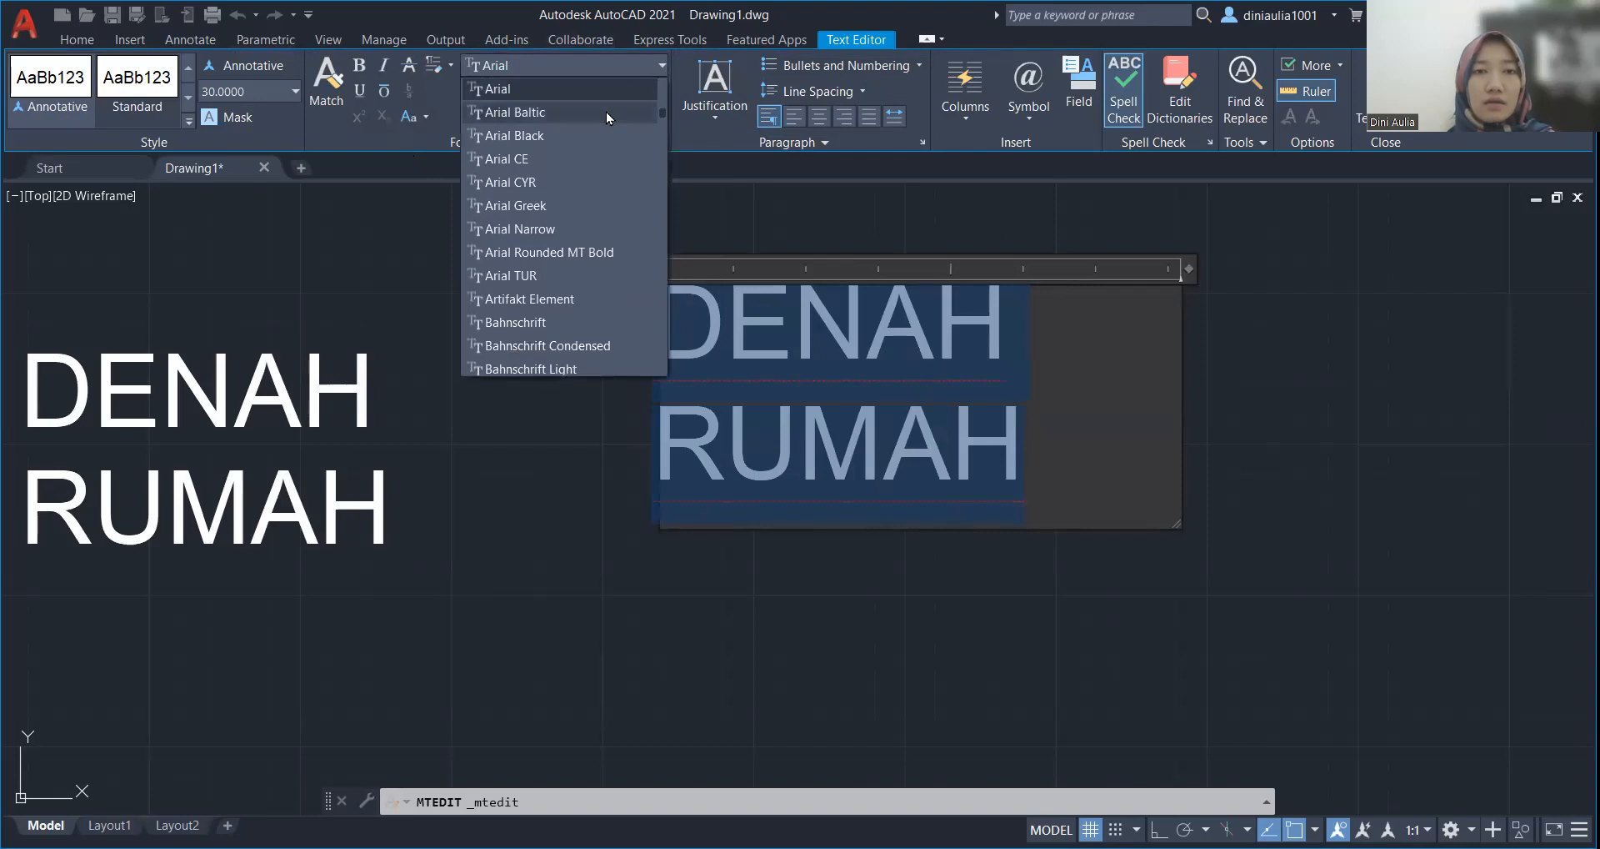
scroll(547, 208, down, 2)
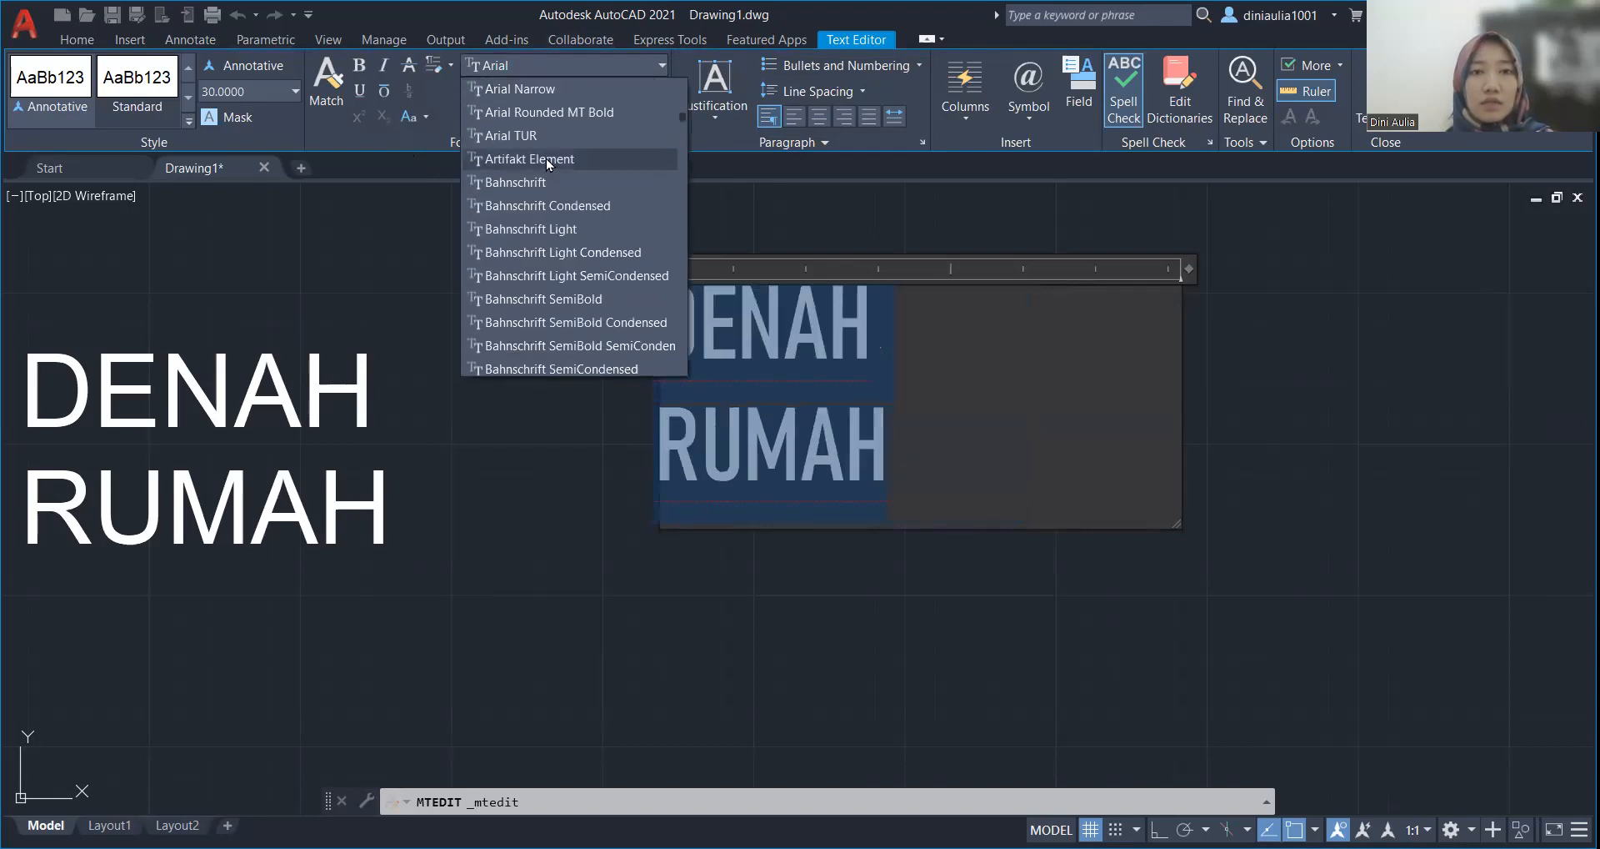
click(542, 210)
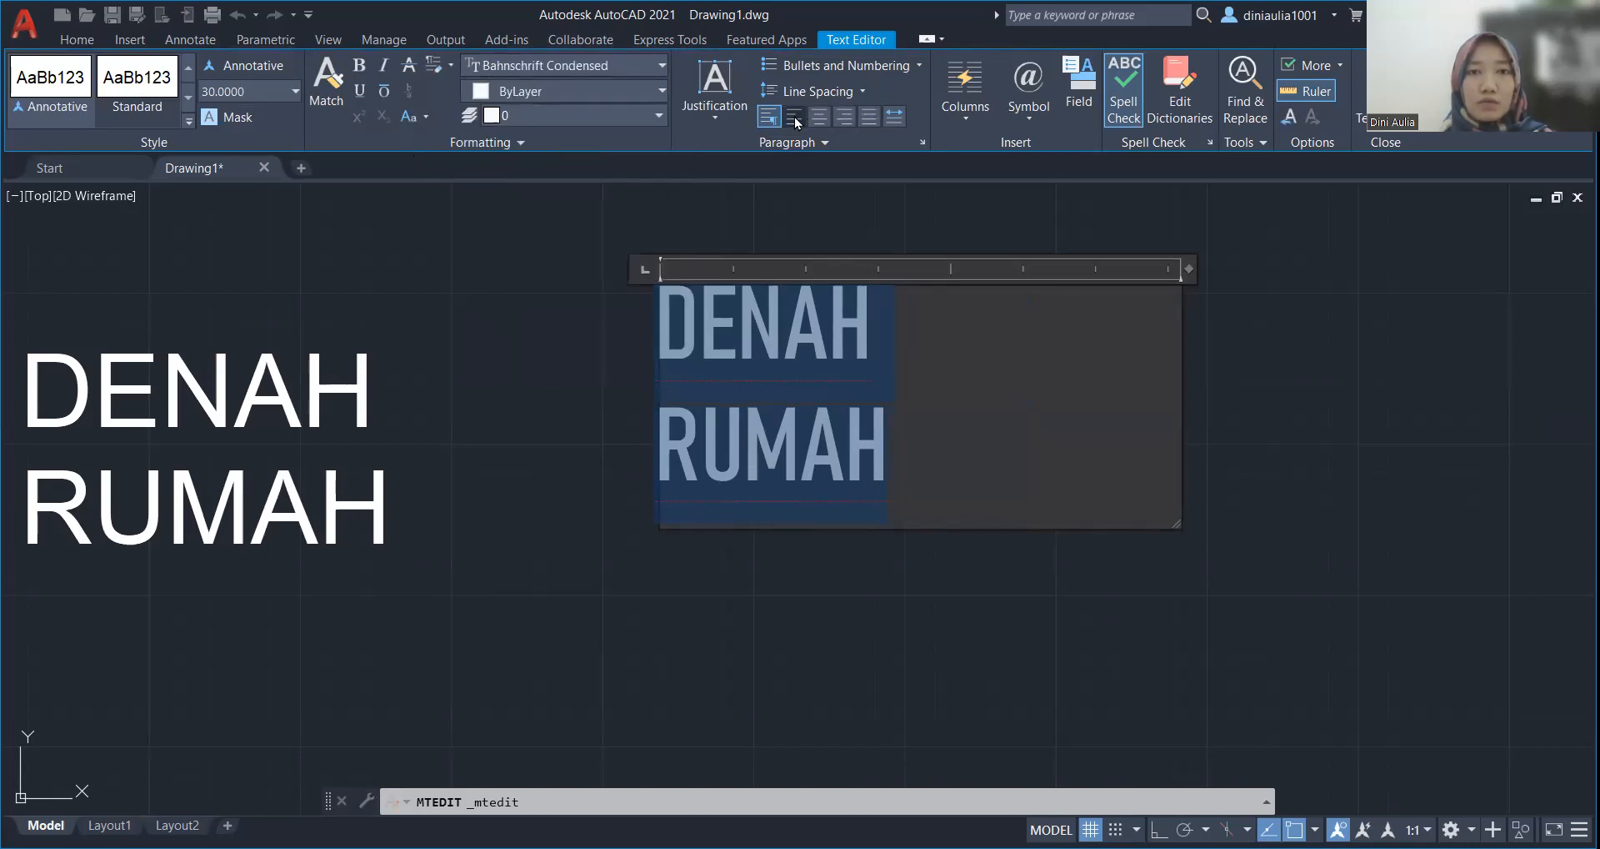
Step: Try centre and right alignment on the two lines and set their paragraph alignment to justified
click(821, 119)
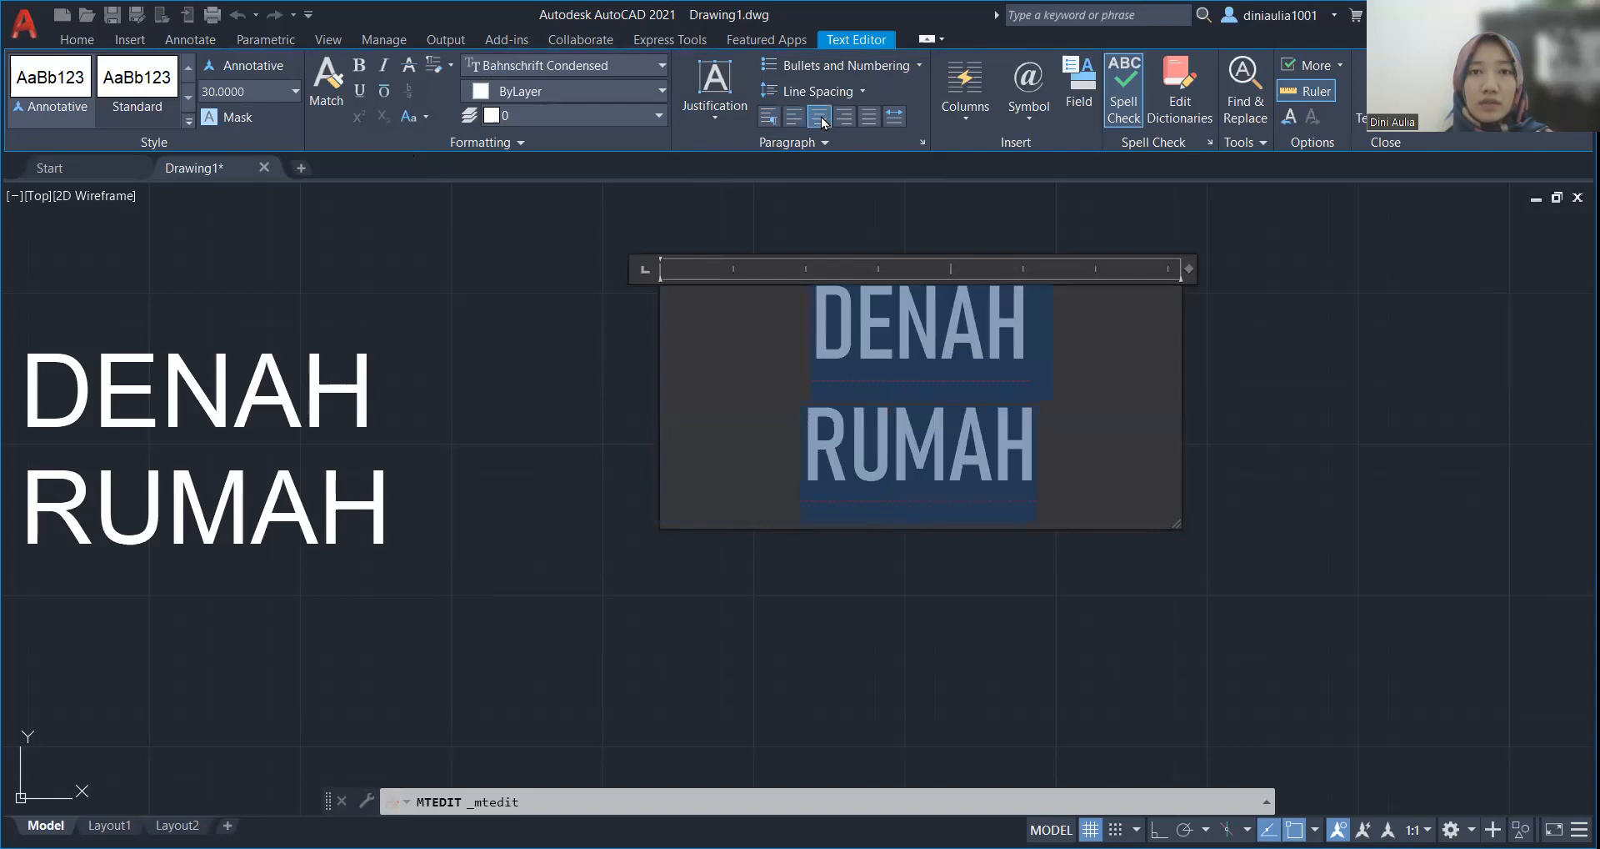
click(843, 119)
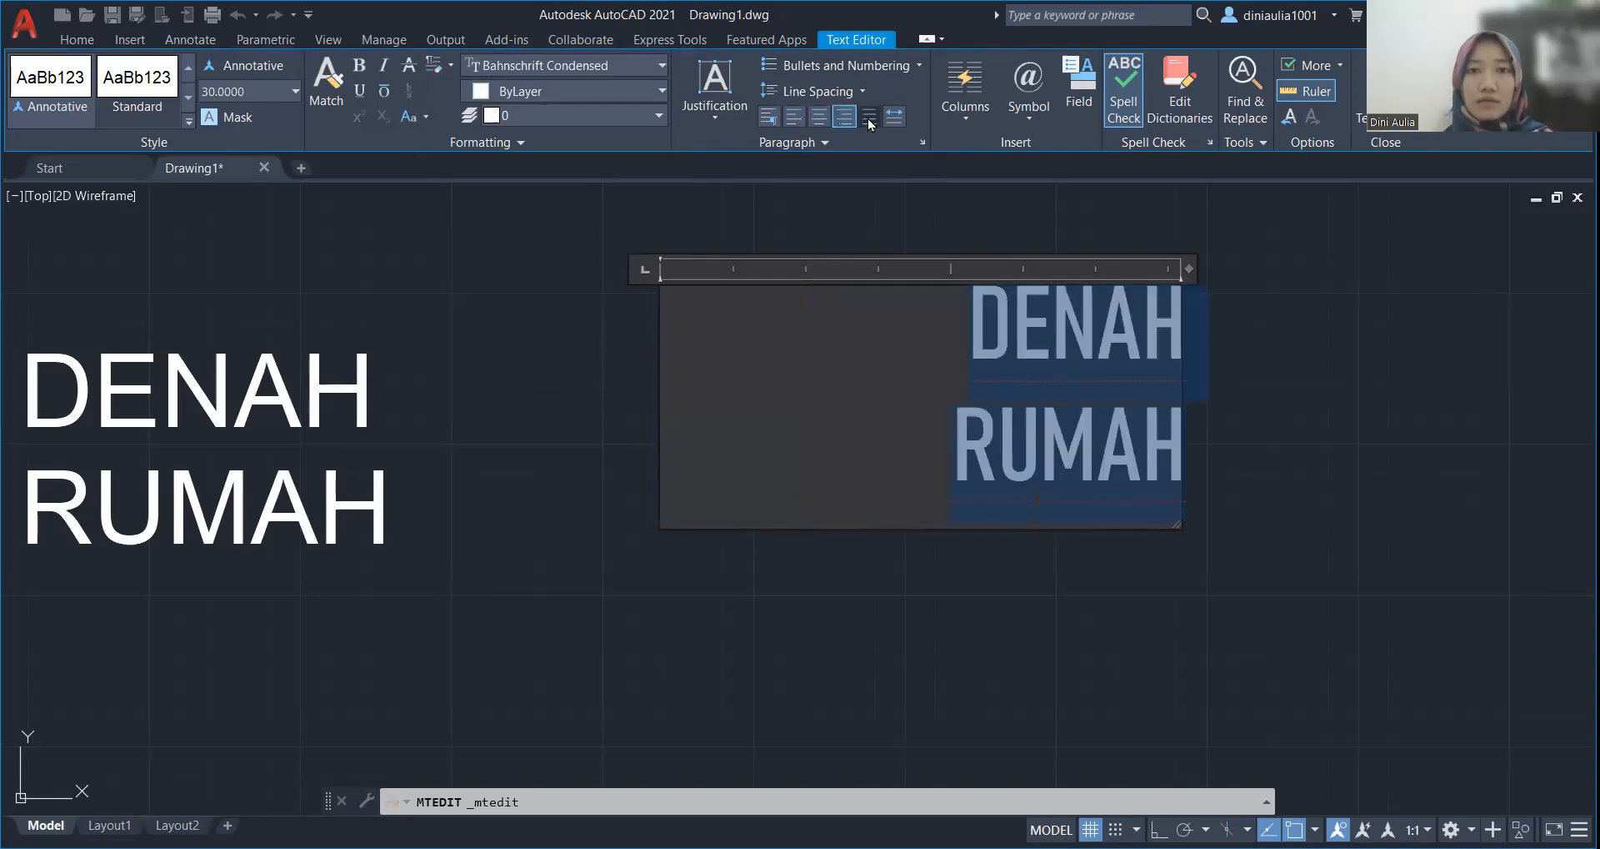
click(870, 119)
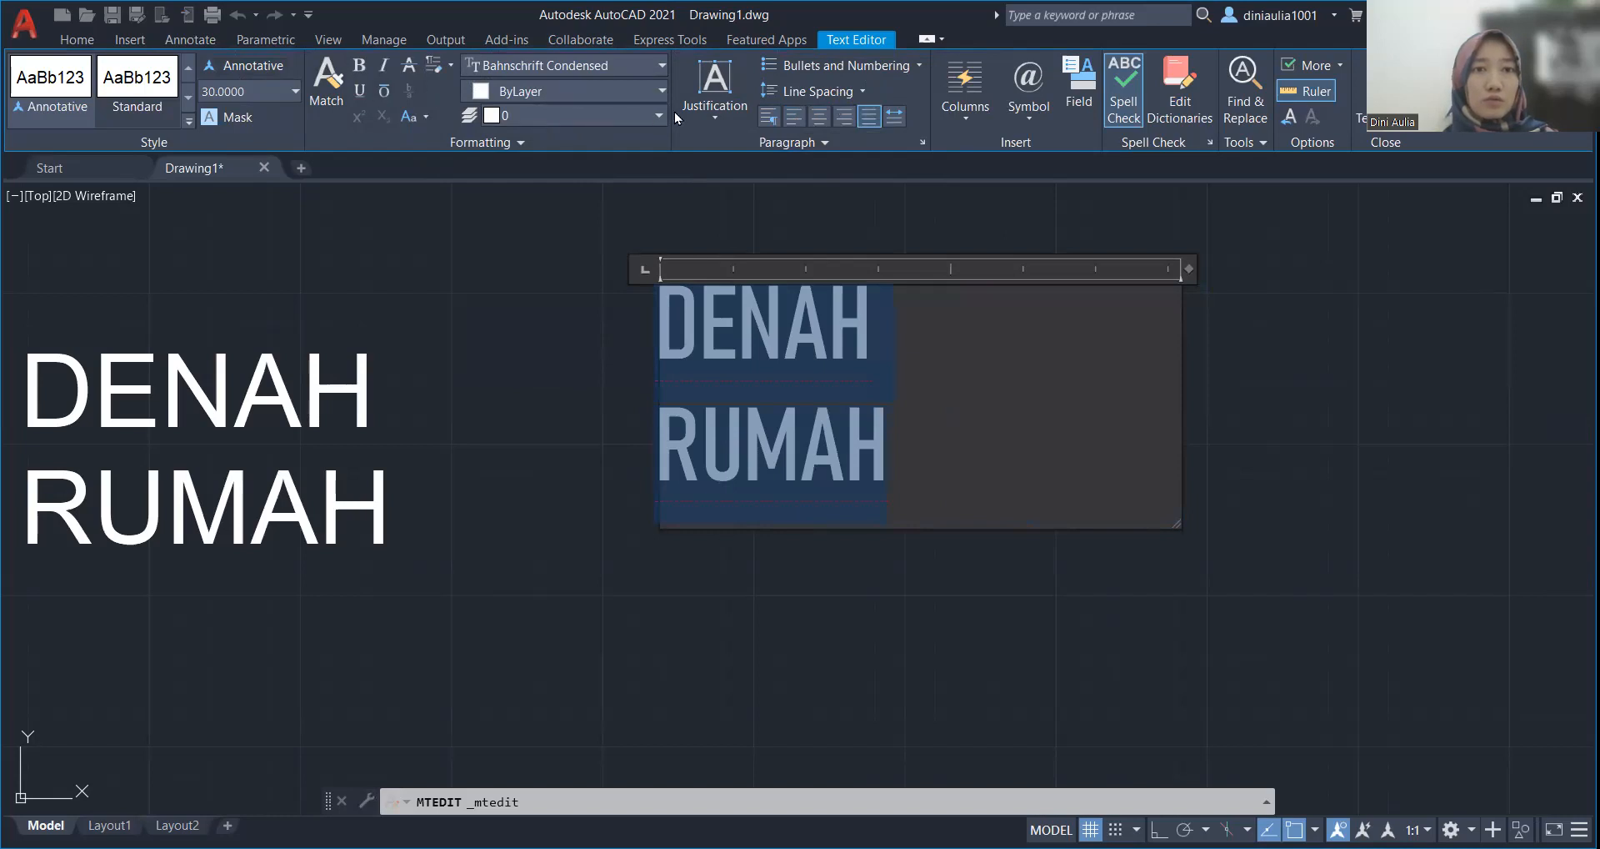
Step: Review the preset text heights for the multiline text and finish editing it
click(295, 92)
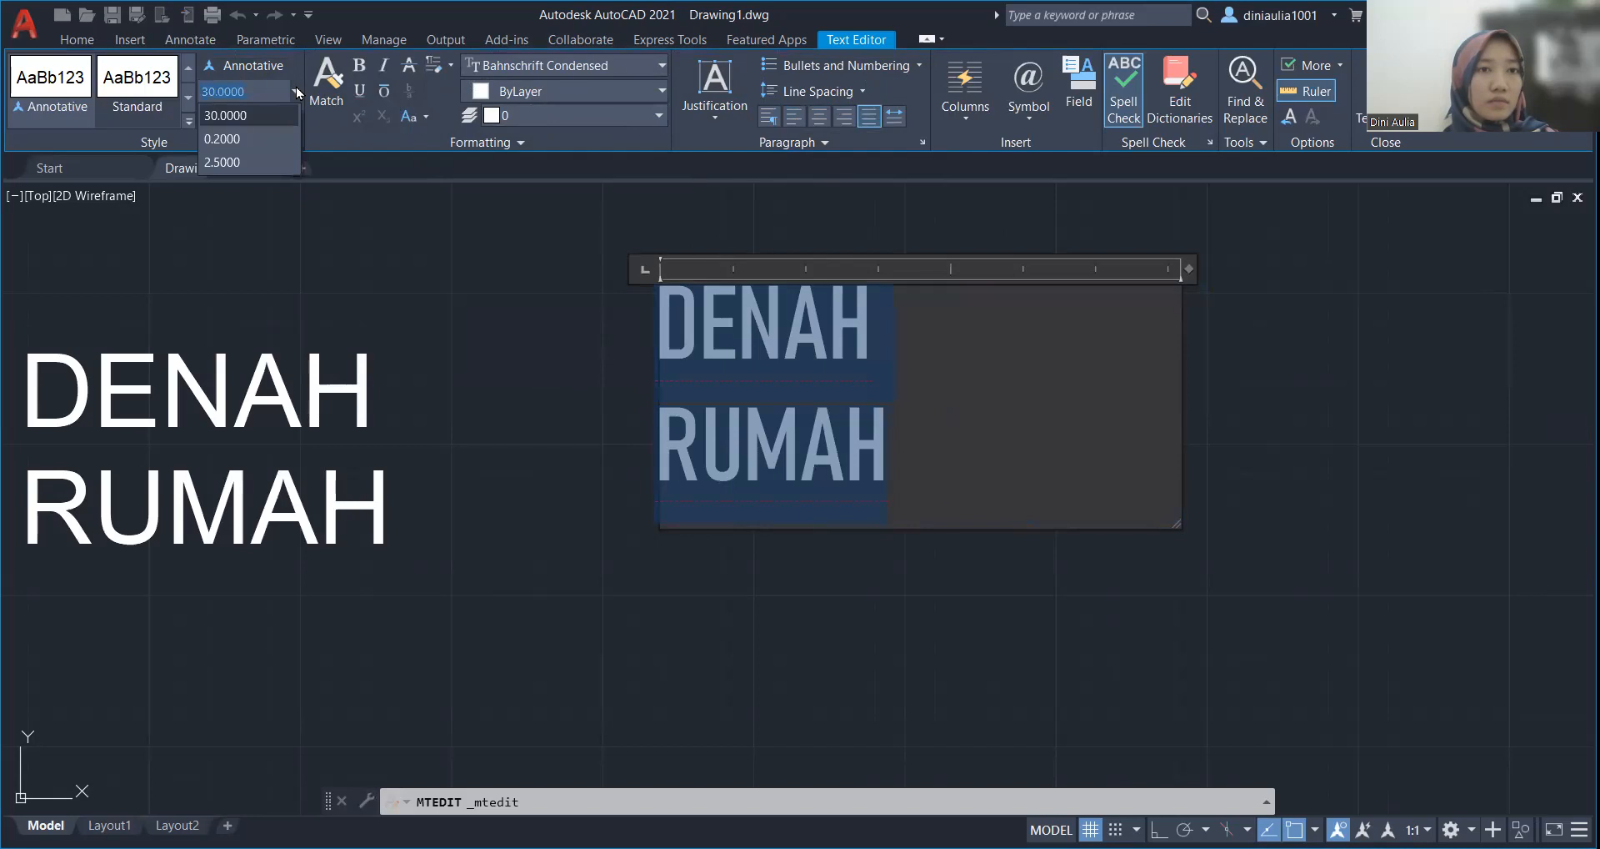
click(297, 87)
scroll(682, 219, up, 2)
scroll(682, 219, down, 2)
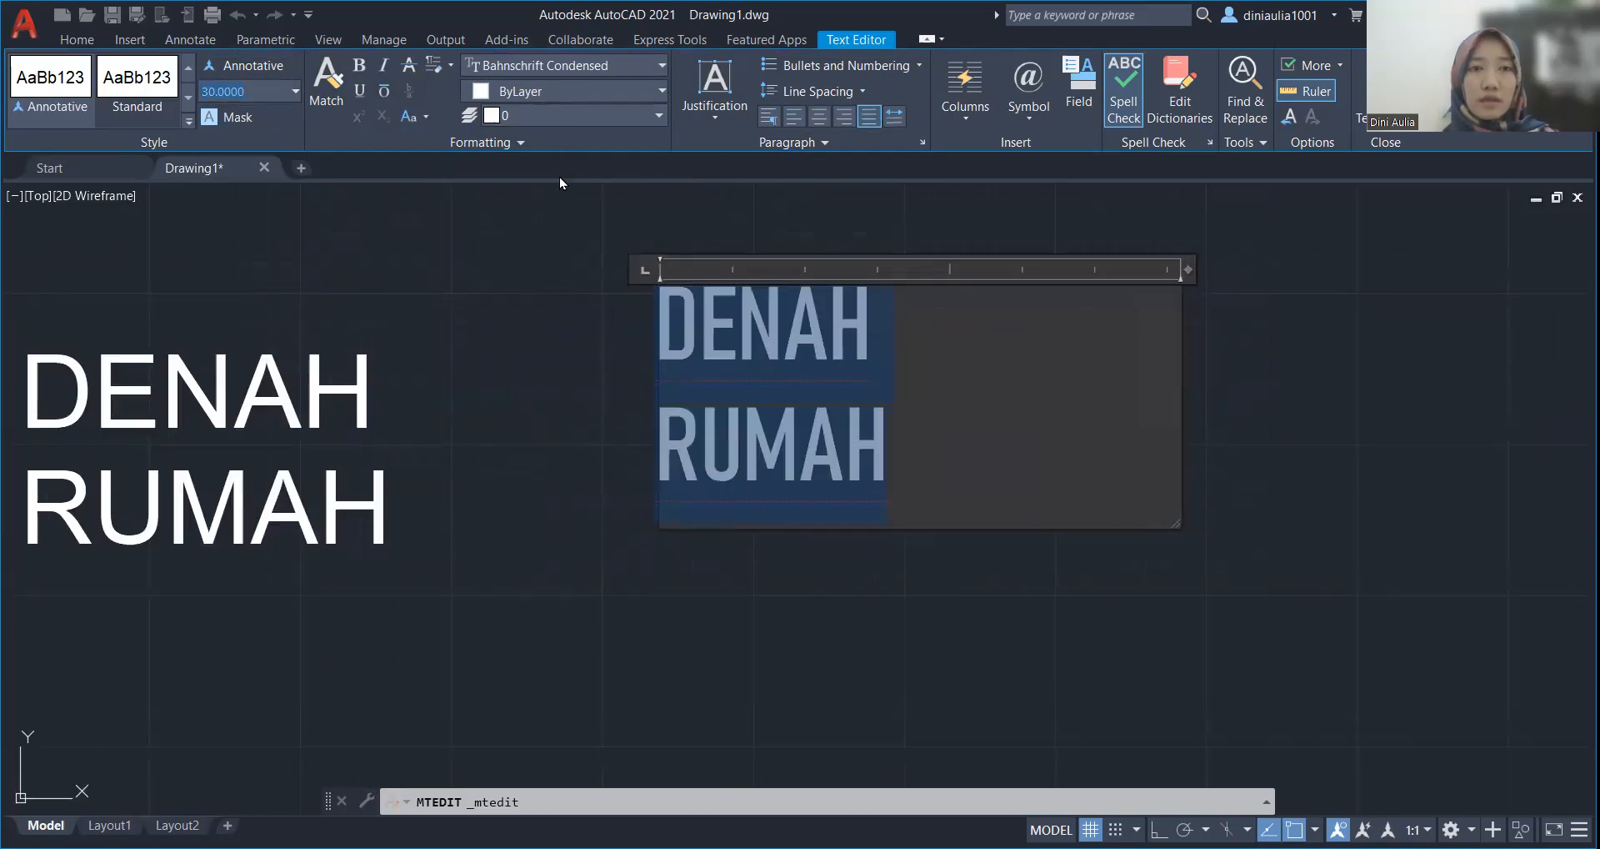
click(557, 219)
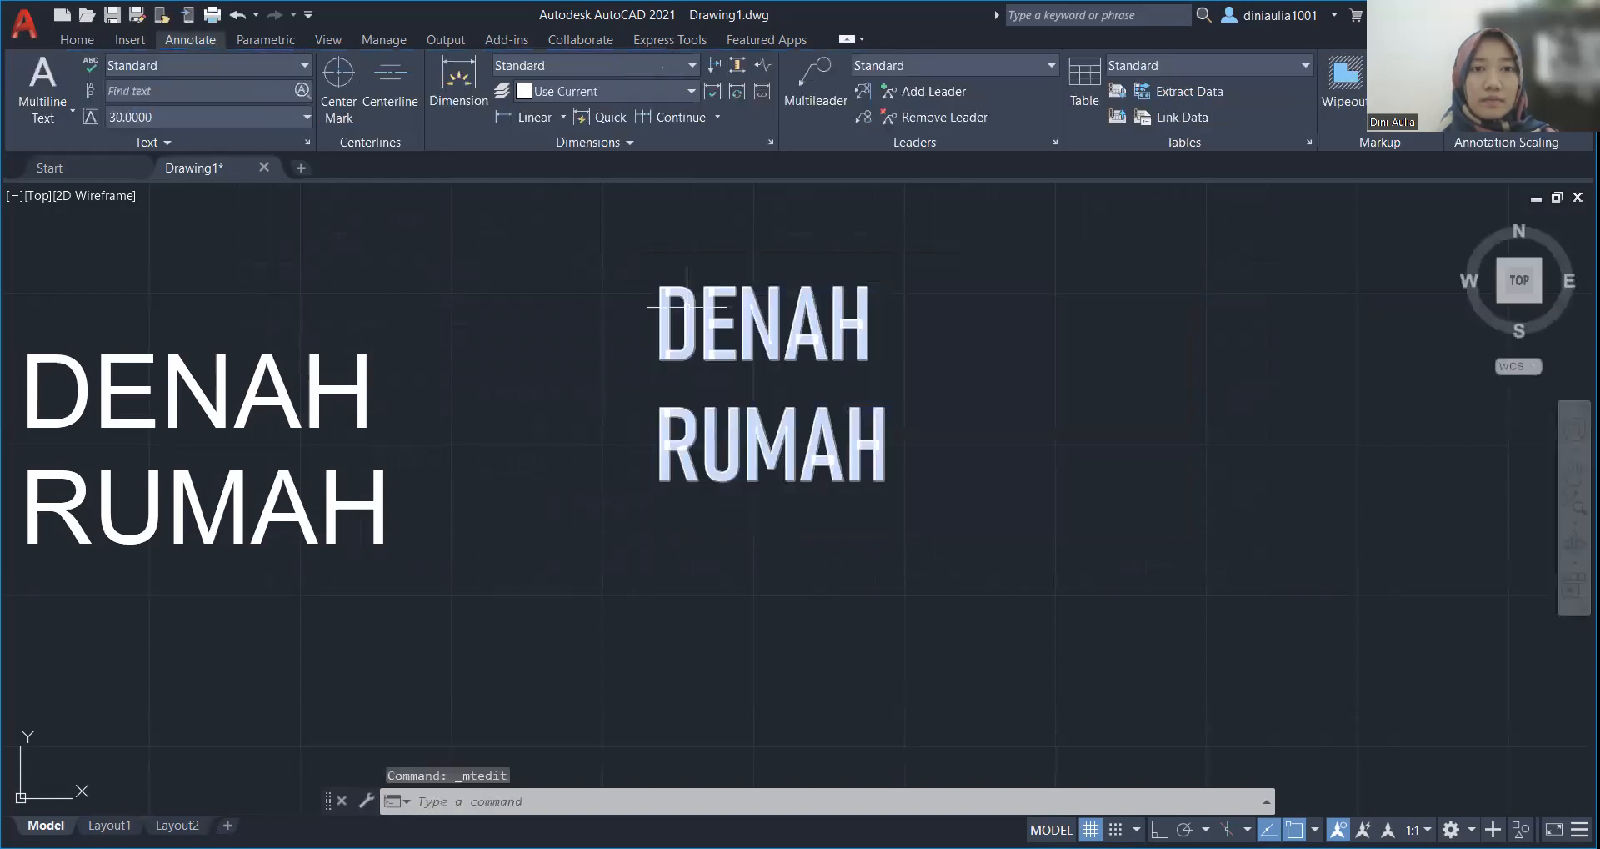
click(602, 315)
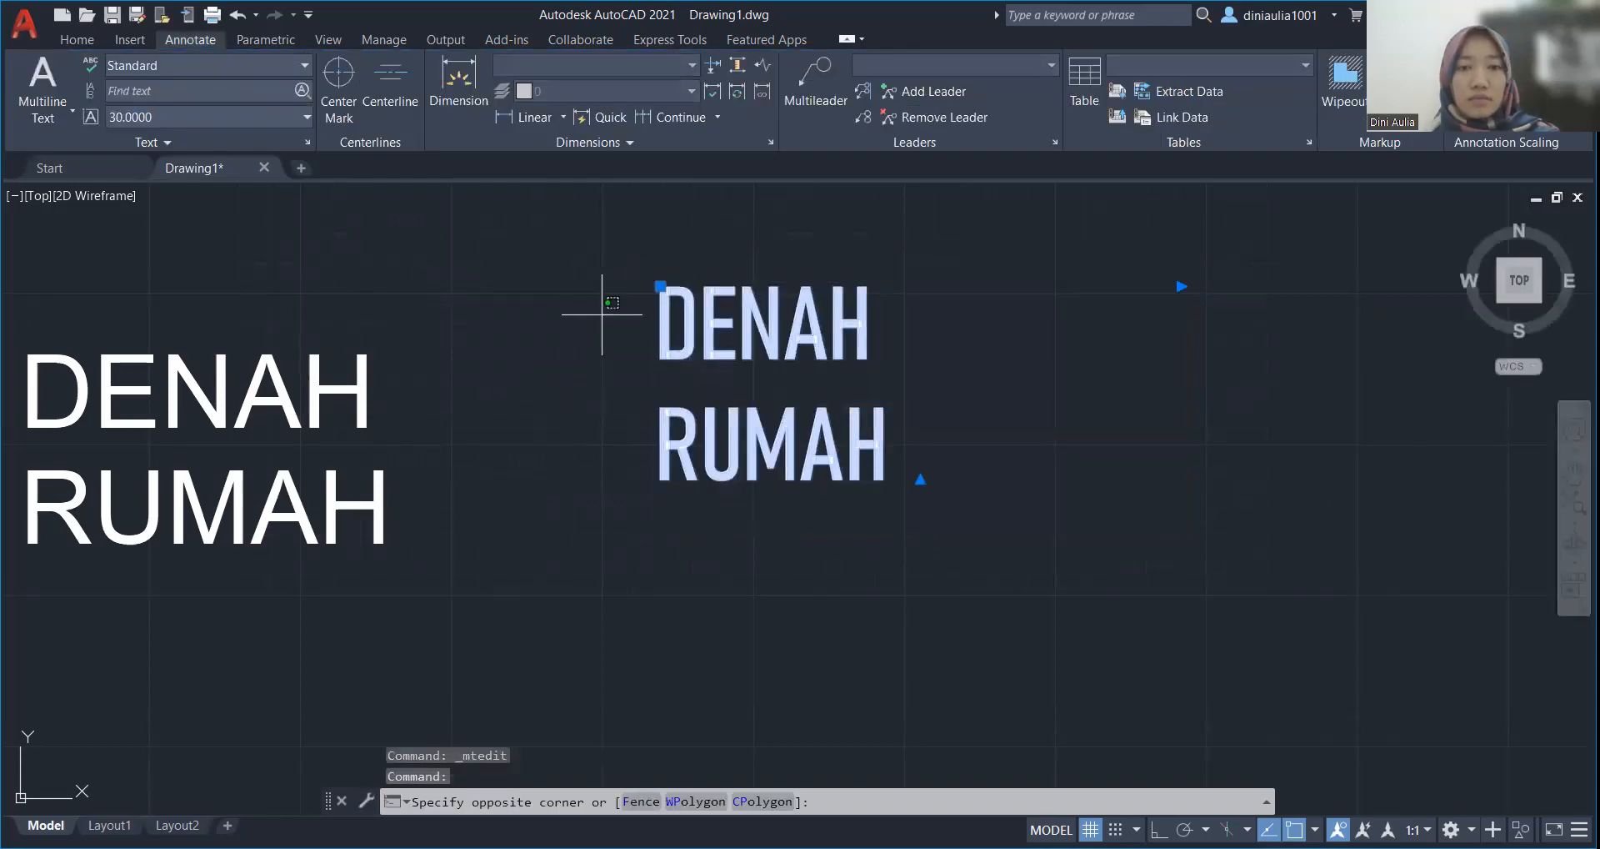
click(601, 315)
key(Escape)
key(Escape)
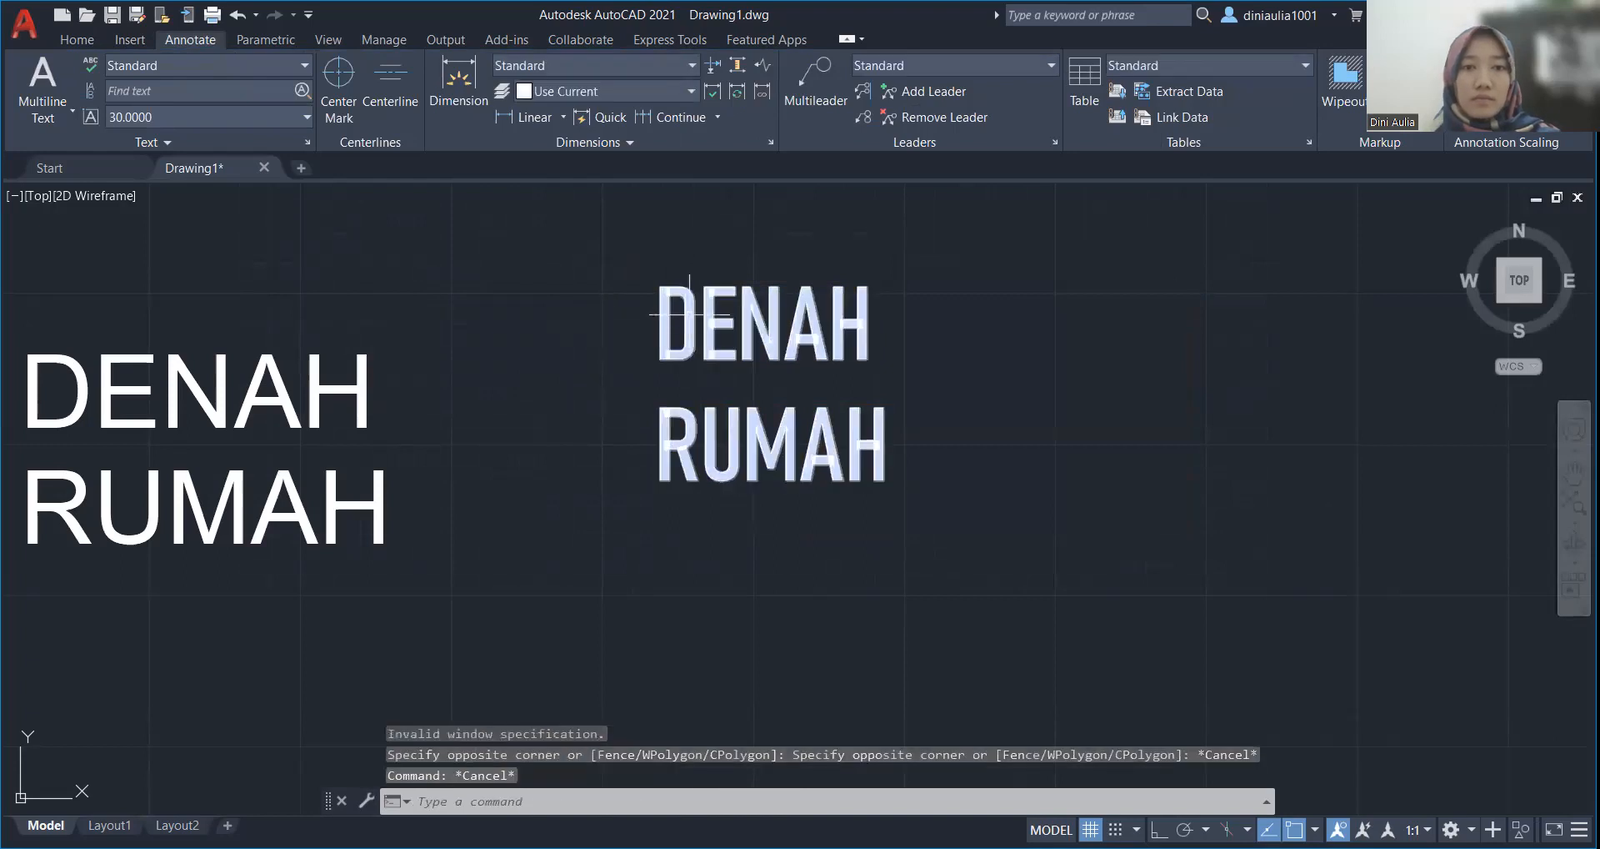
Step: Reopen the multiline text for editing, highlight only its DENAH line, and close the text editor
click(685, 337)
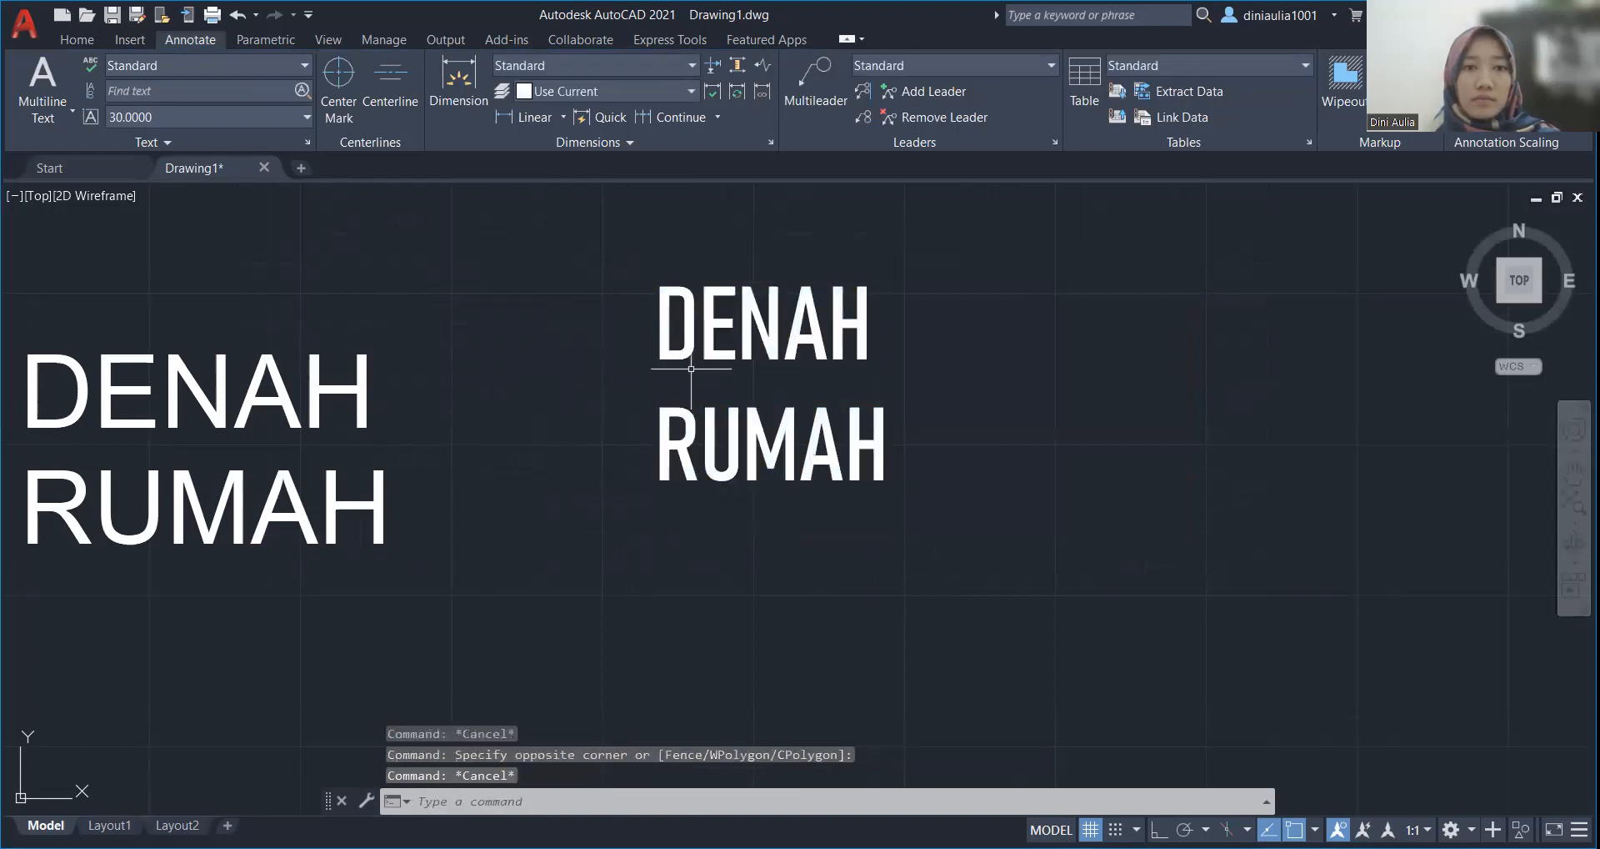
double_click(687, 350)
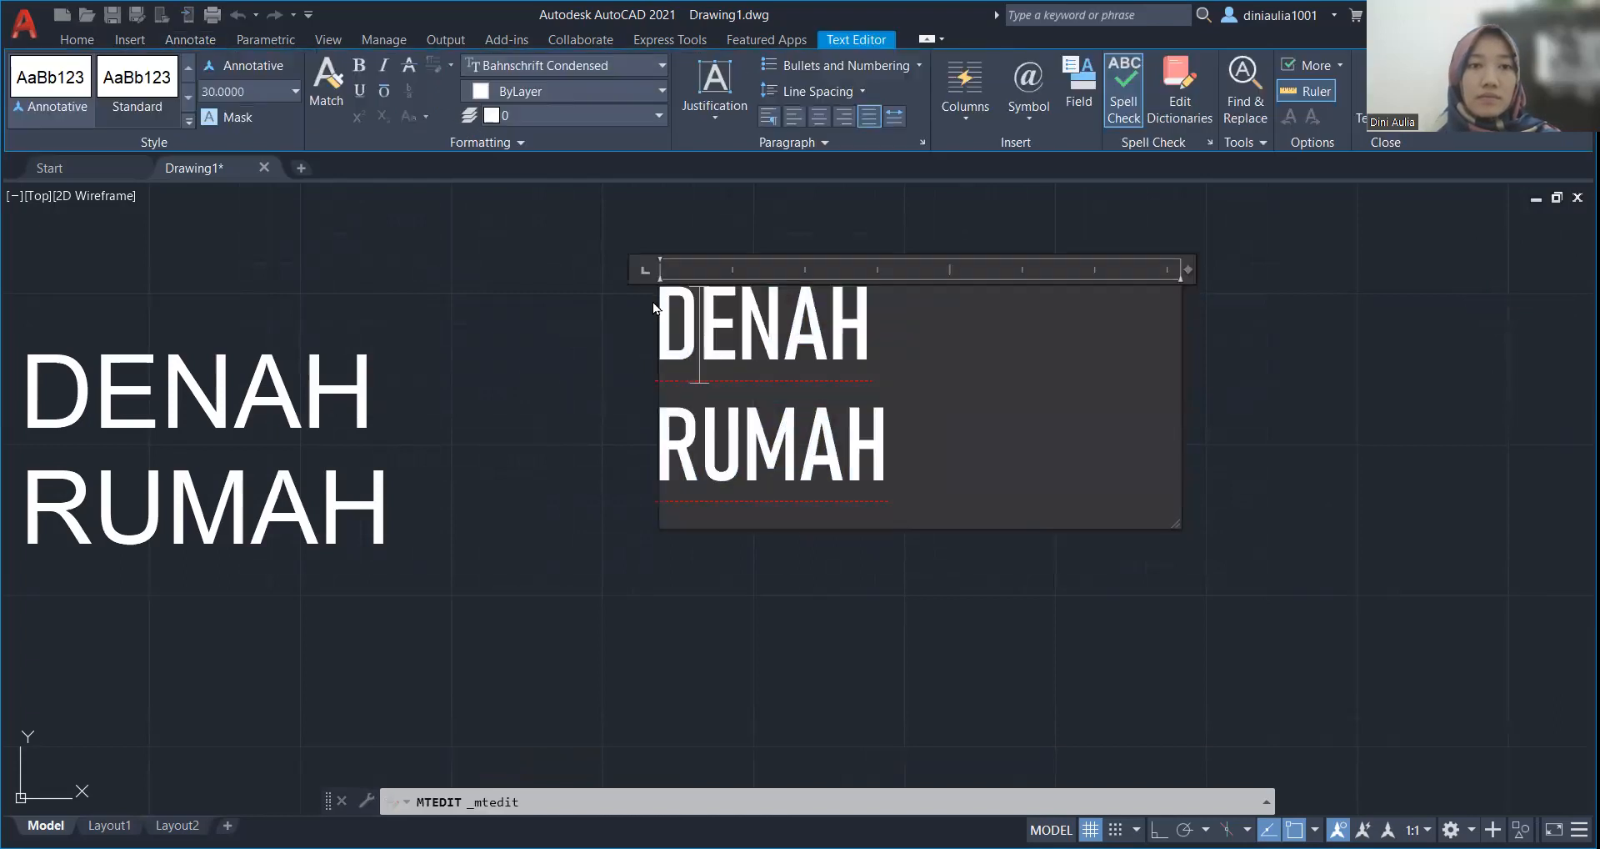
drag(655, 321, 909, 337)
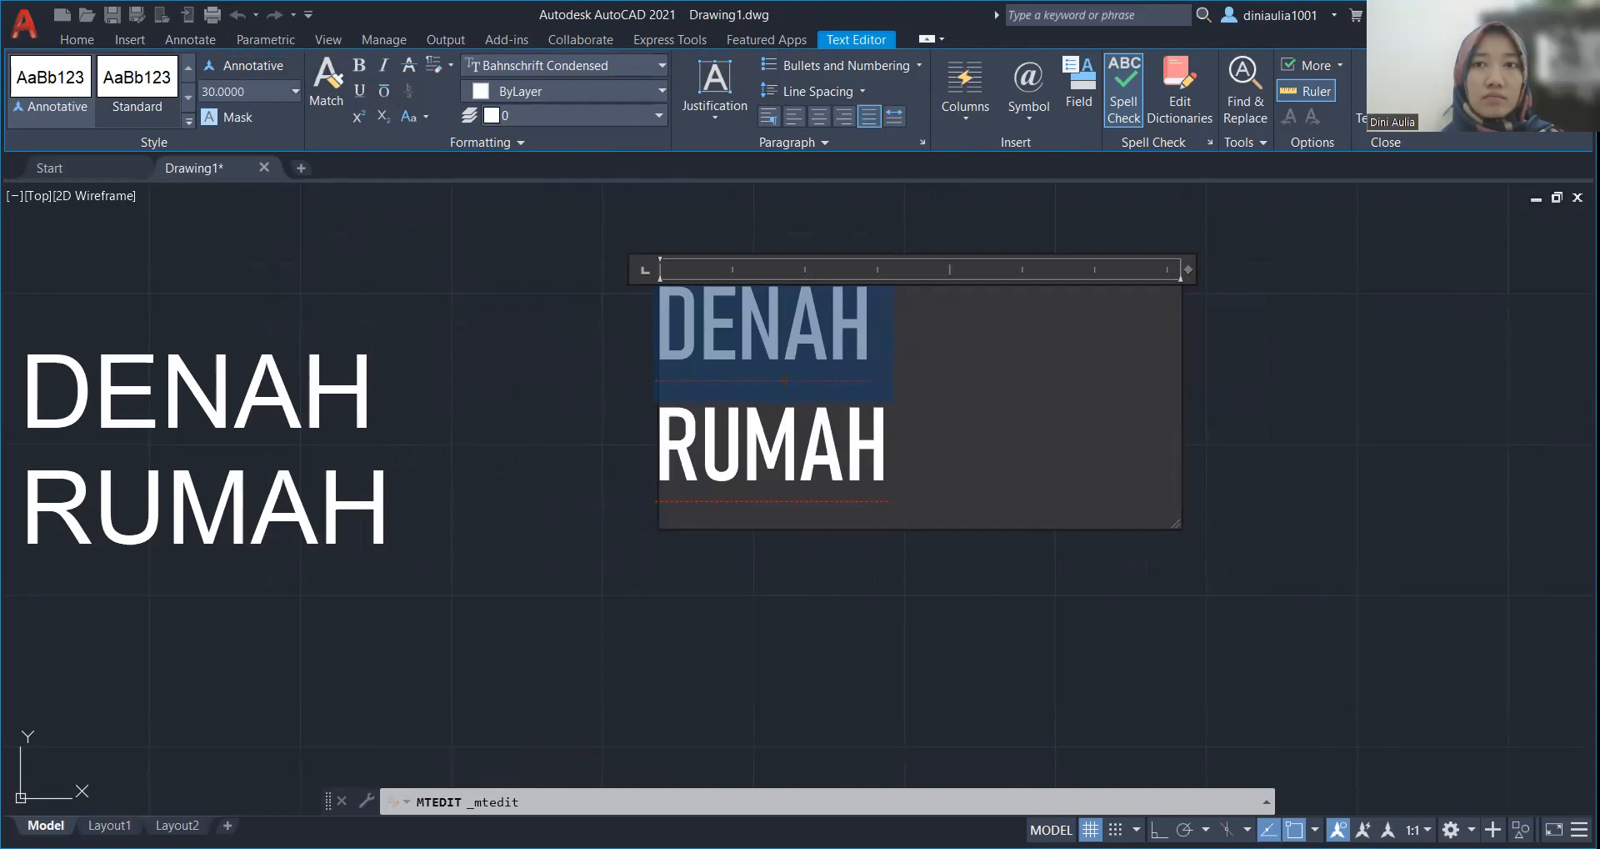
key(ctrl+Return)
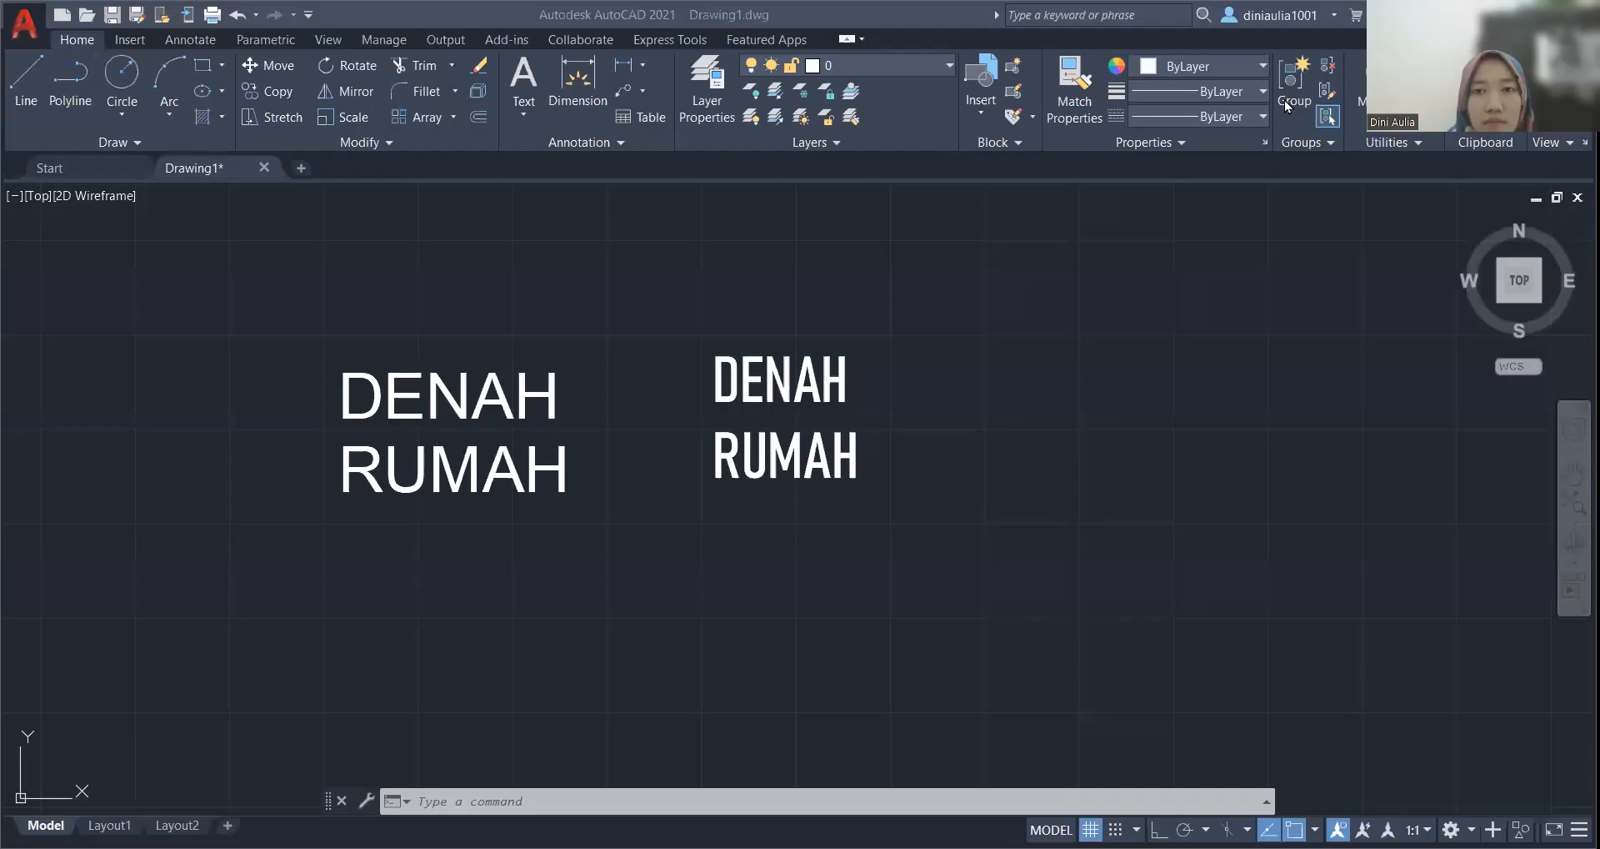
Step: Locate the EXERCISE image in the drawing and examine its dimensioned figure up close
scroll(706, 345, up, 2)
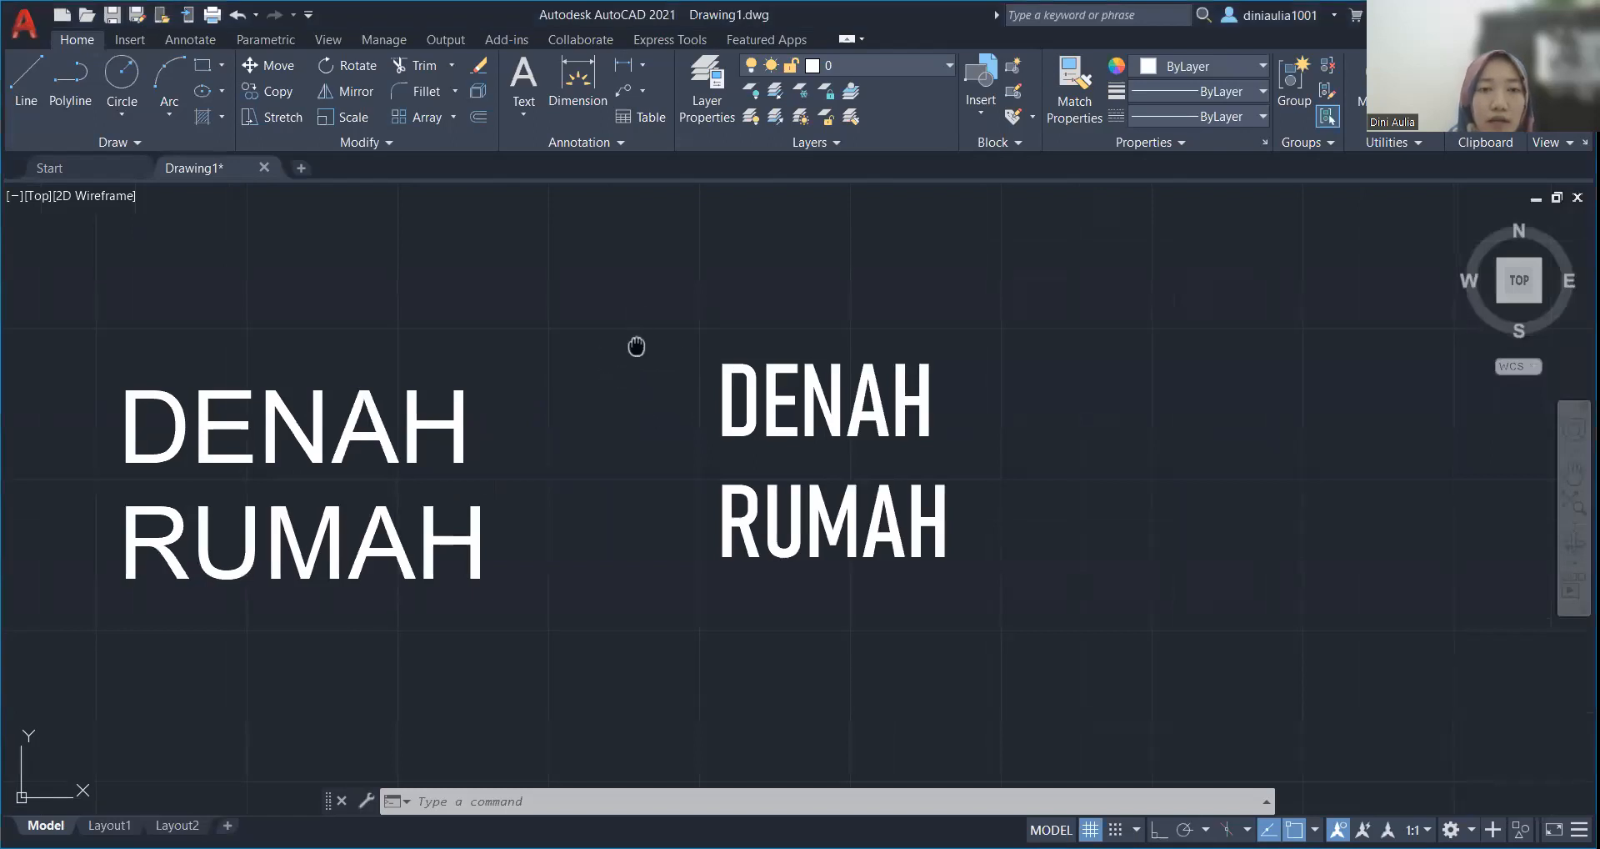
middle_drag(626, 345, 721, 394)
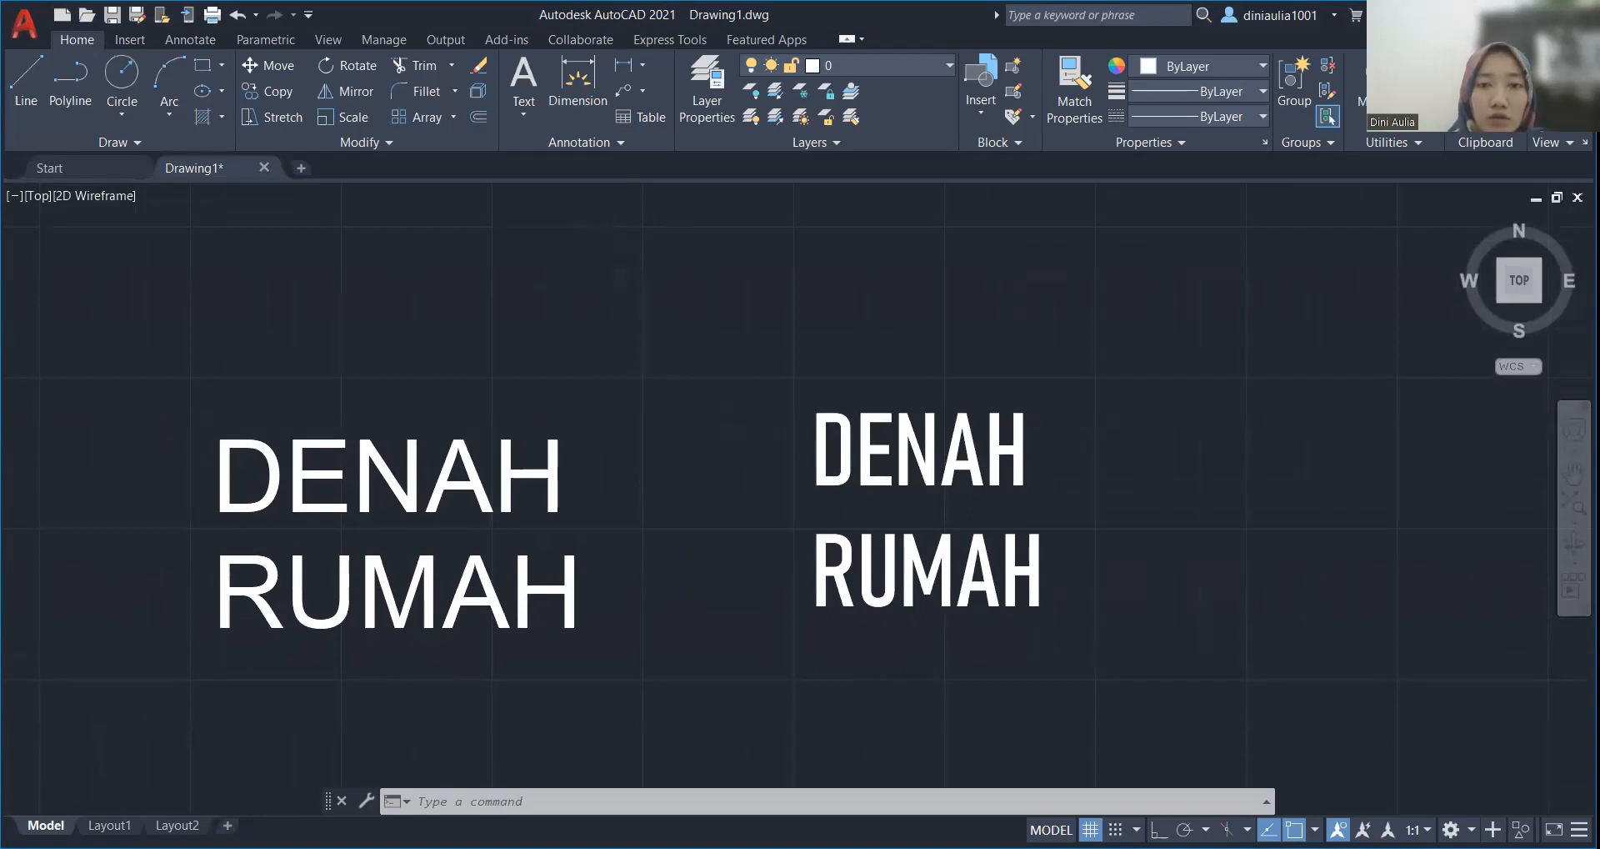
scroll(650, 331, down, 2)
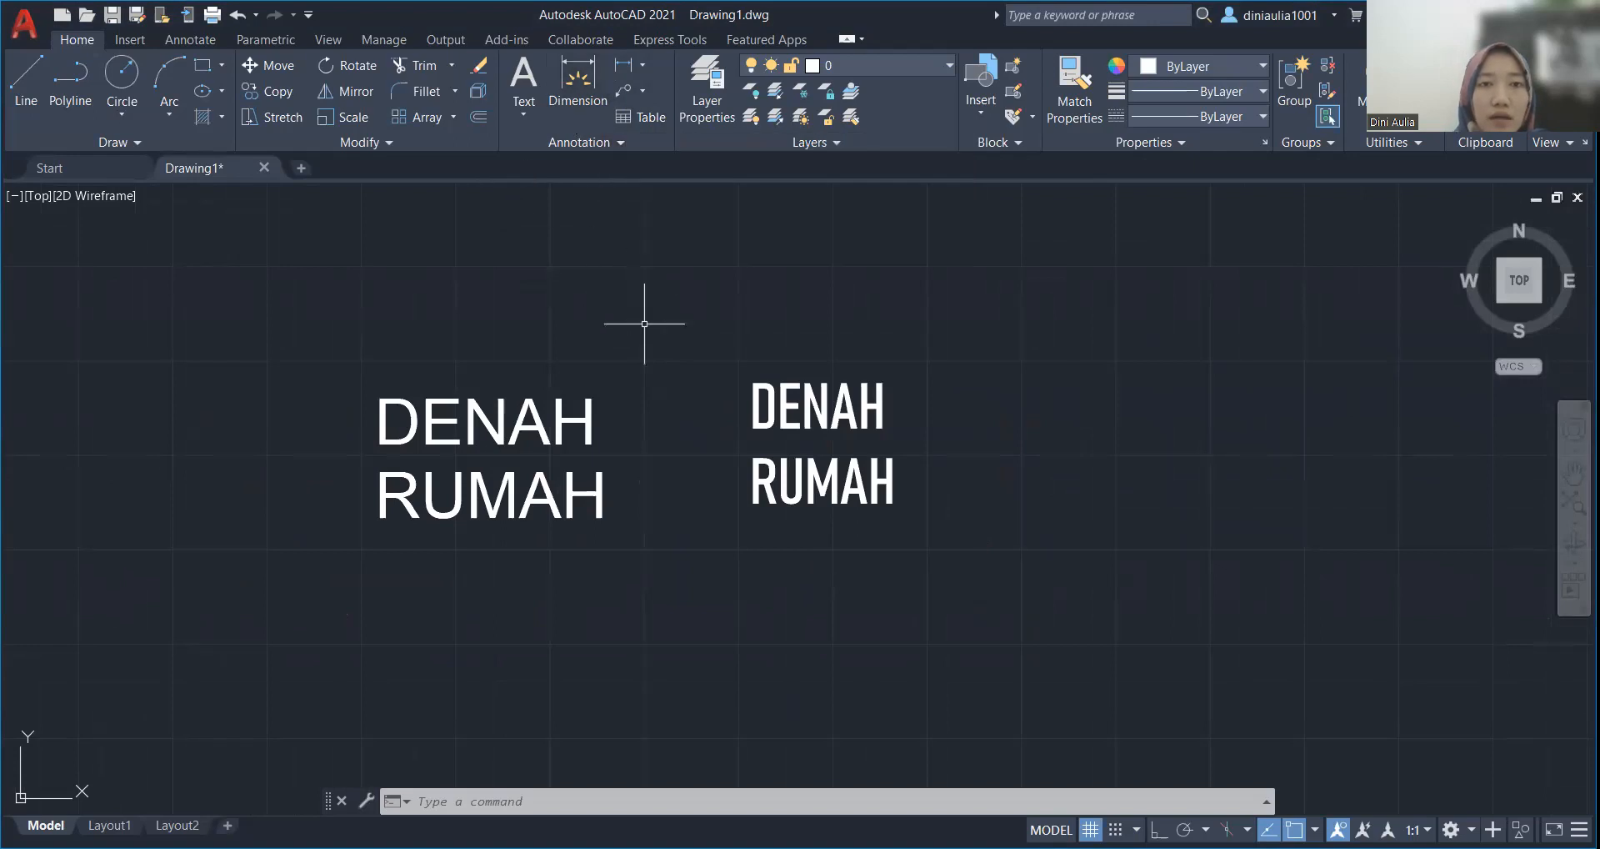
middle_drag(627, 317, 569, 142)
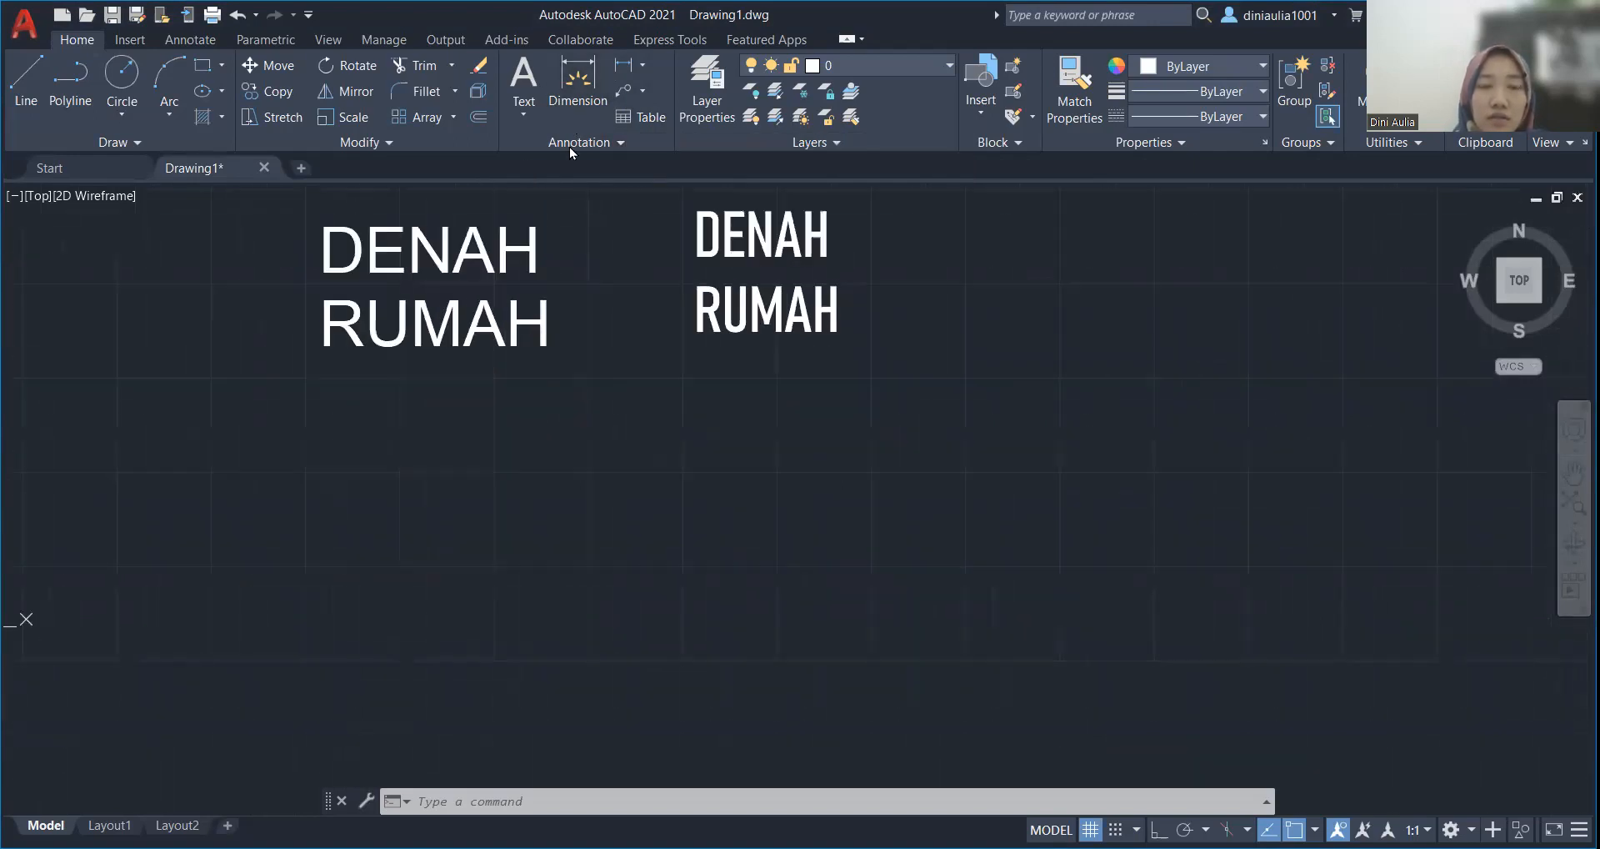
middle_drag(628, 476, 629, 350)
scroll(460, 591, down, 4)
scroll(460, 591, down, 6)
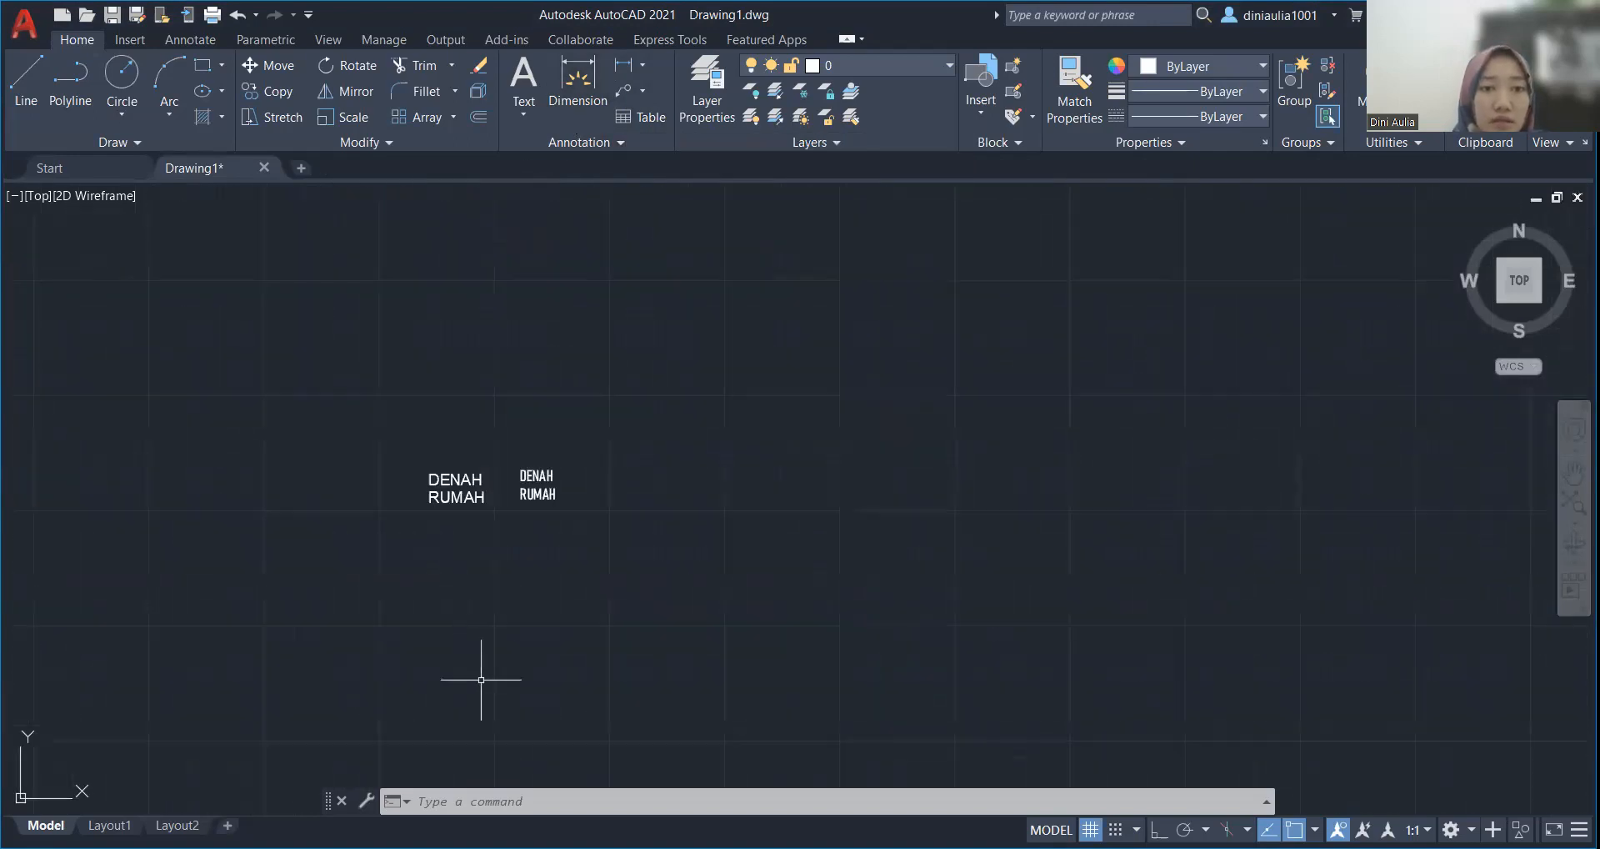
middle_drag(490, 671, 611, 296)
scroll(517, 417, up, 4)
mouse_move(340, 454)
middle_down()
mouse_move(633, 383)
mouse_move(541, 214)
mouse_move(514, 276)
mouse_move(428, 241)
middle_up()
scroll(614, 382, up, 3)
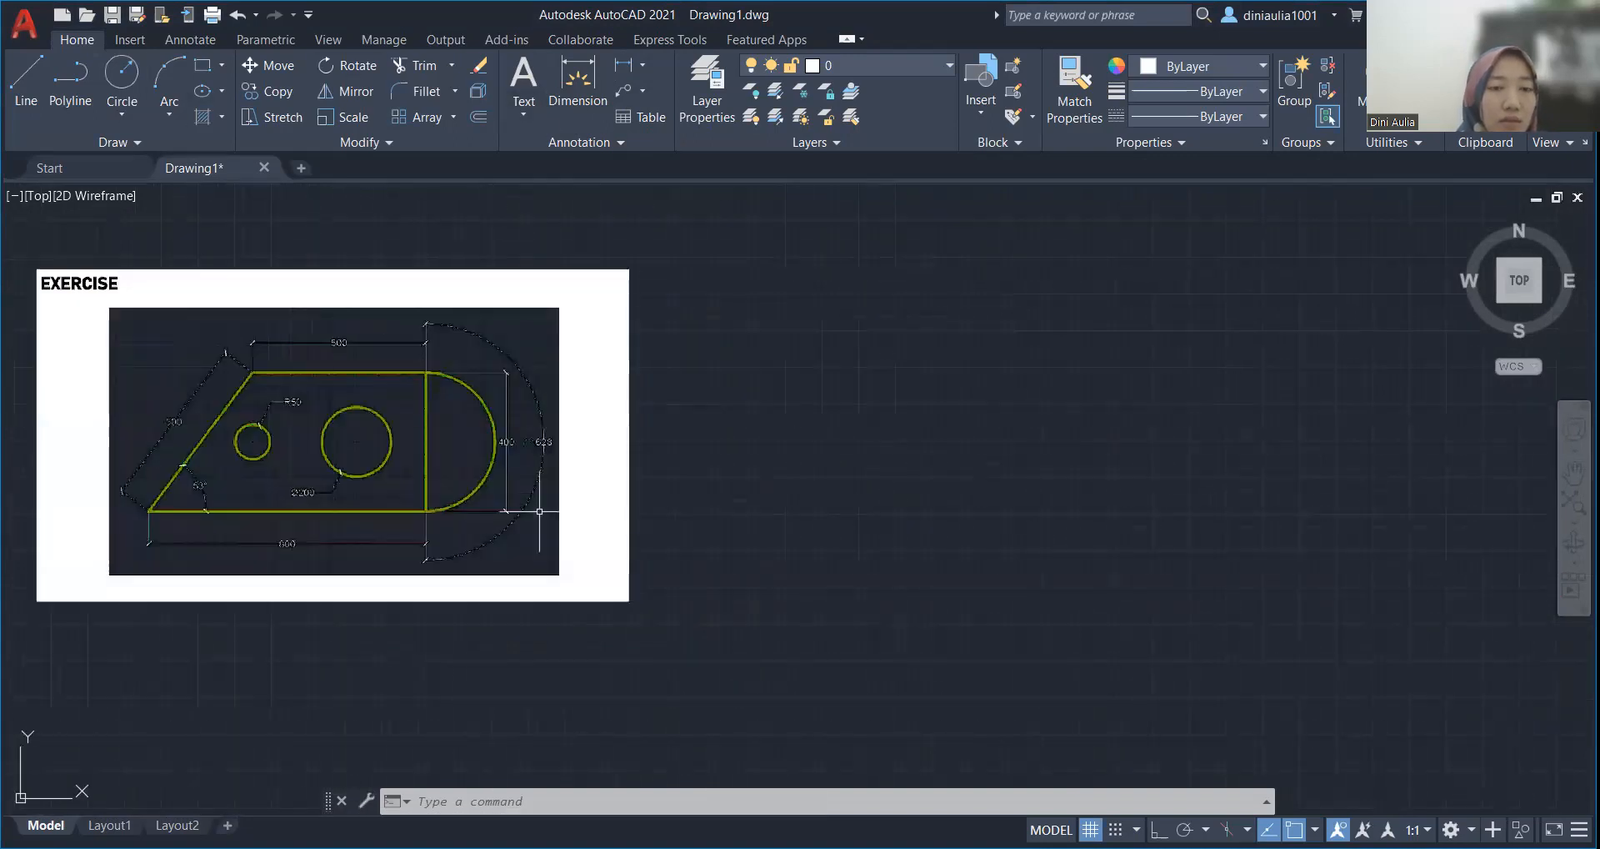
scroll(733, 464, up, 2)
middle_drag(733, 465, 1072, 581)
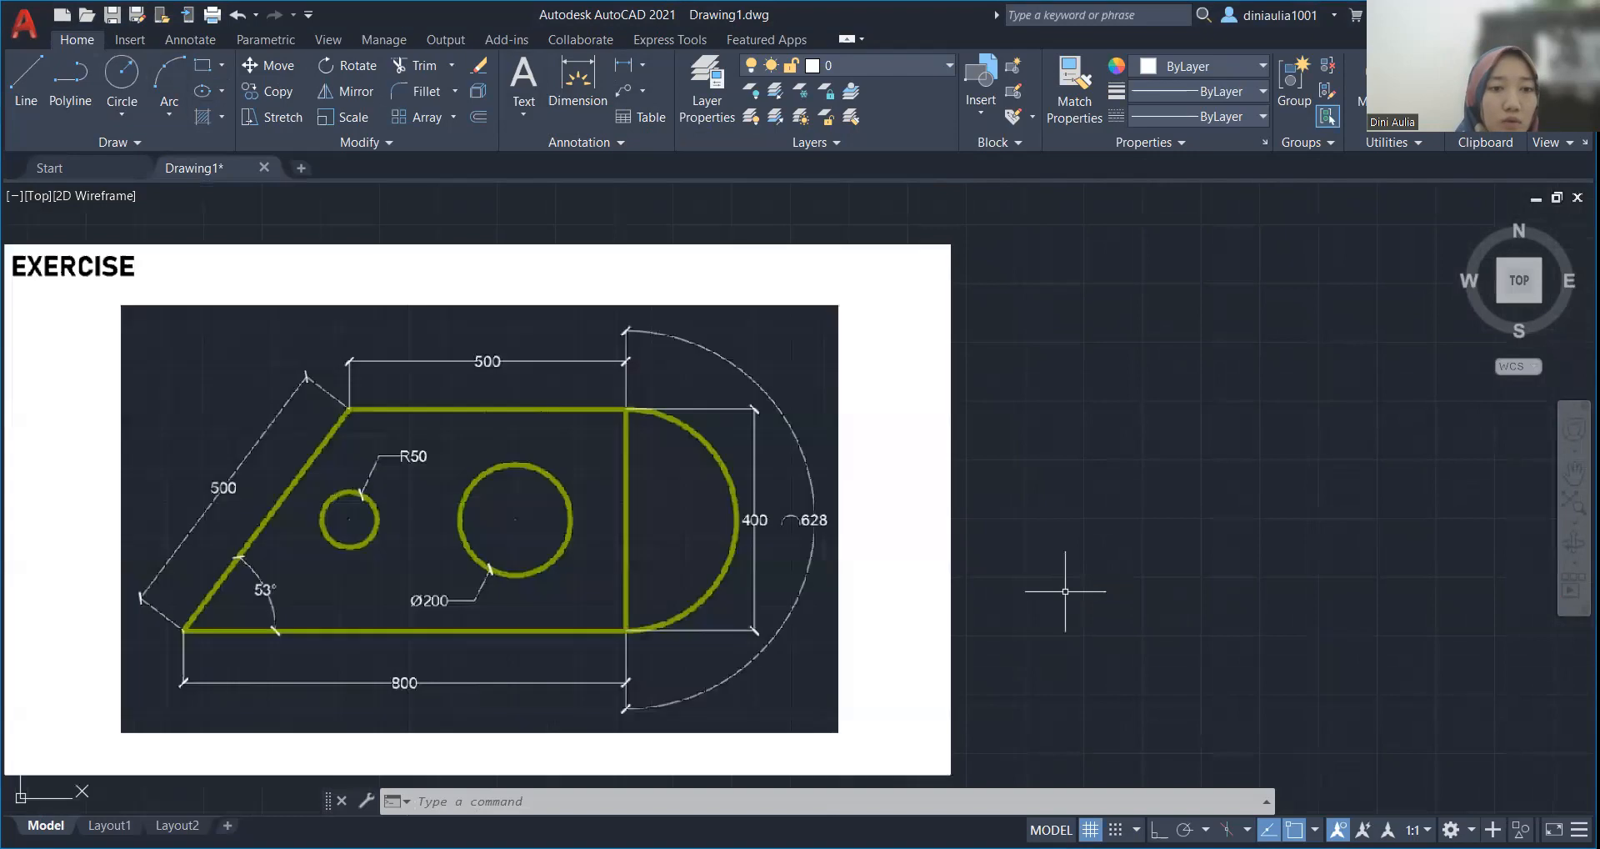
Step: Draw the figure's closed polyline outline beside the EXERCISE image, with an 800 base, 400 vertical side, 500 top and slanted closing side
click(70, 76)
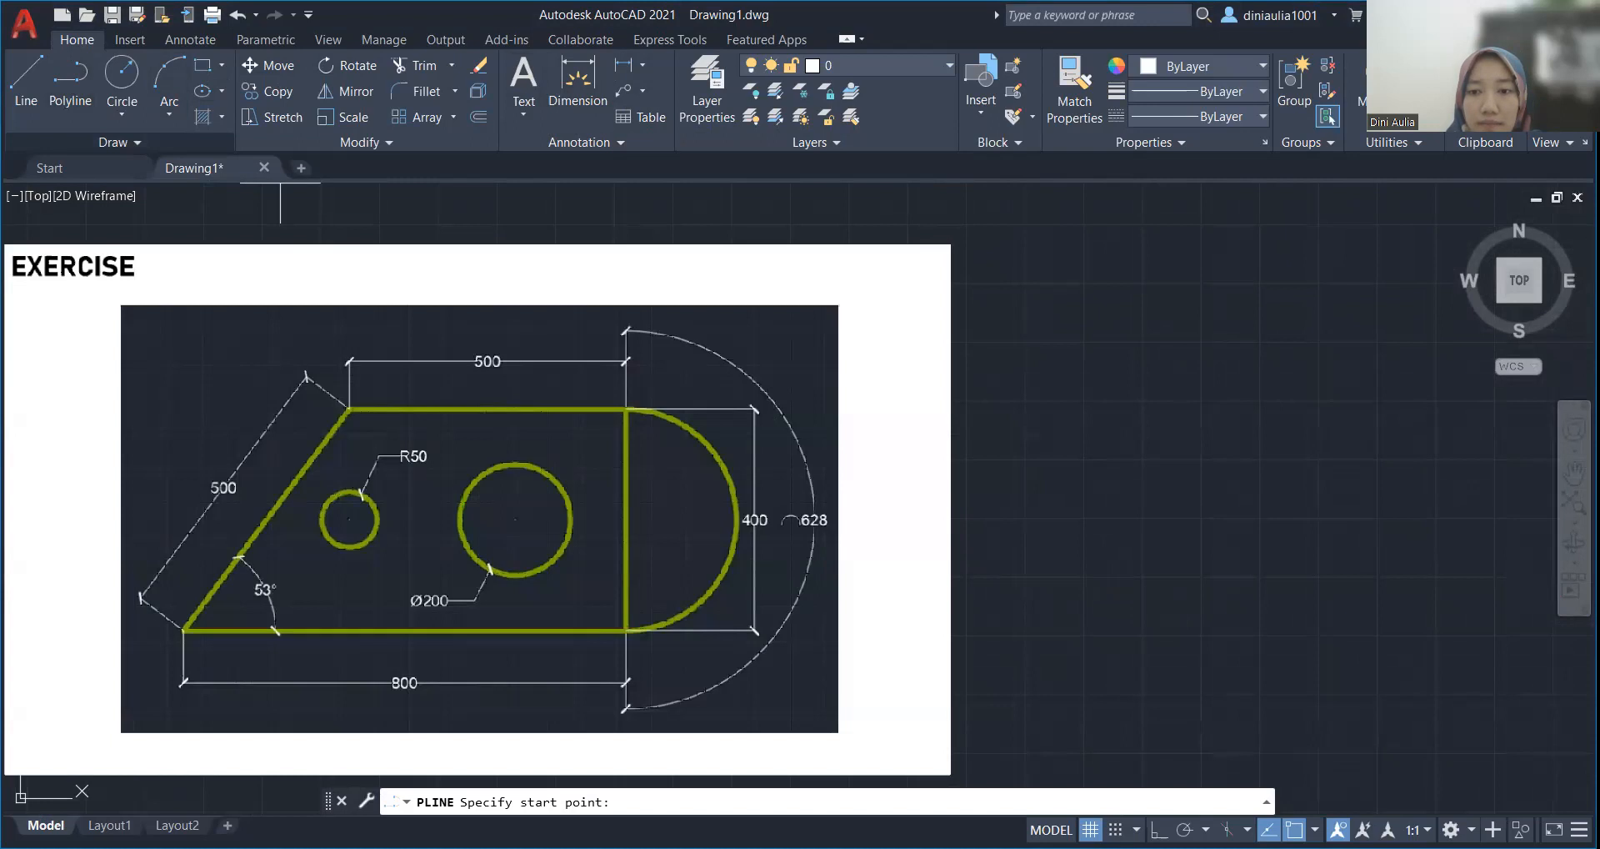
click(1111, 637)
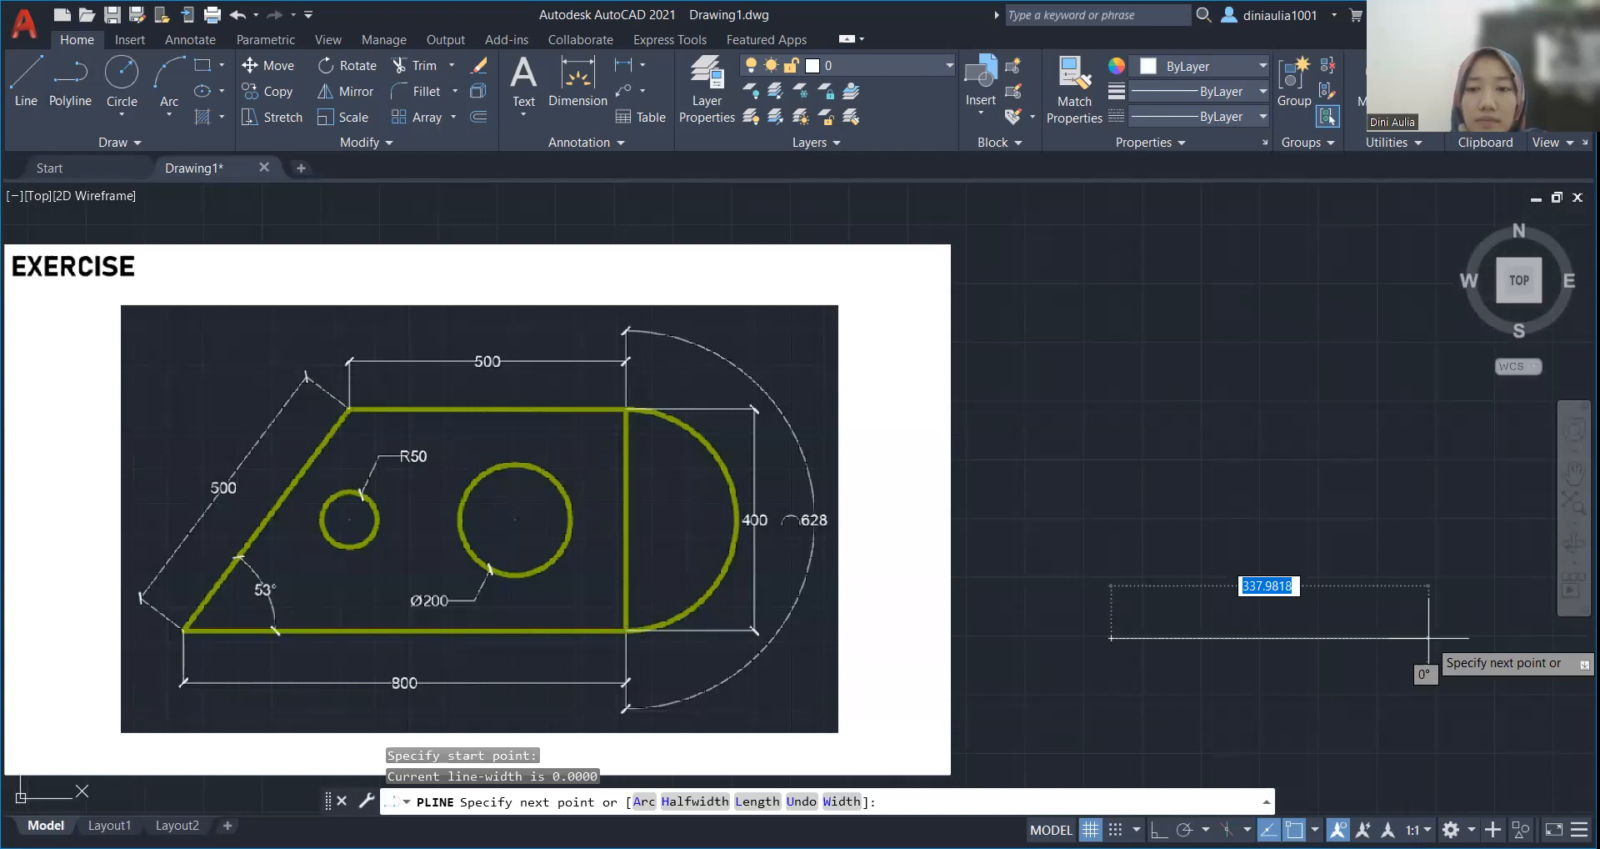
text(800)
key(Return)
scroll(271, 573, down, 2)
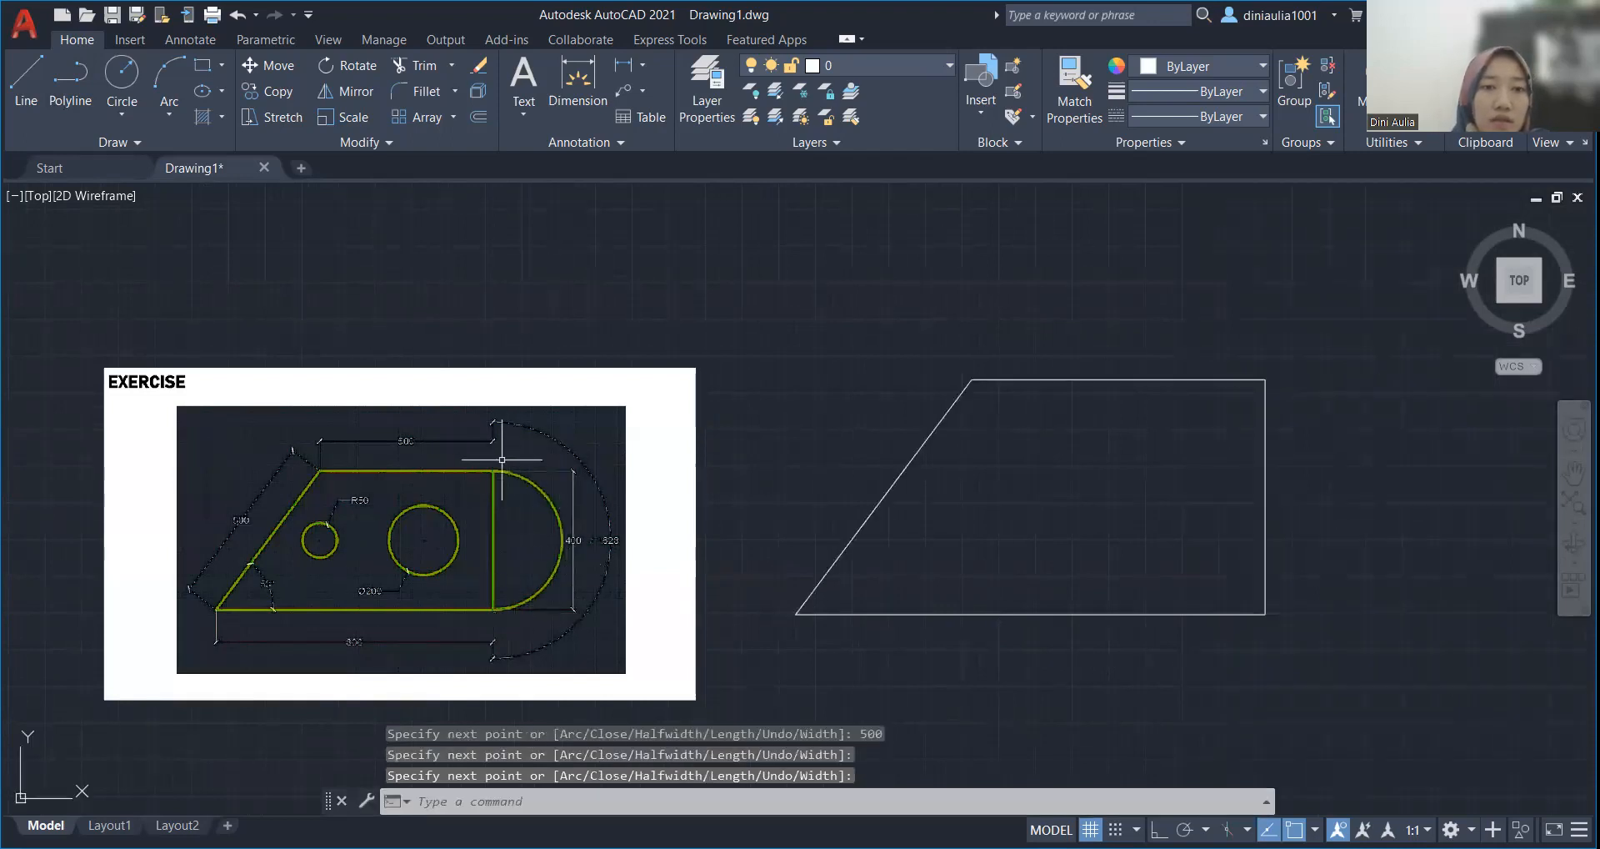
Step: Draw a semicircular arc outward from the vertical side, from its lower to its upper endpoint and centred on its midpoint
click(178, 122)
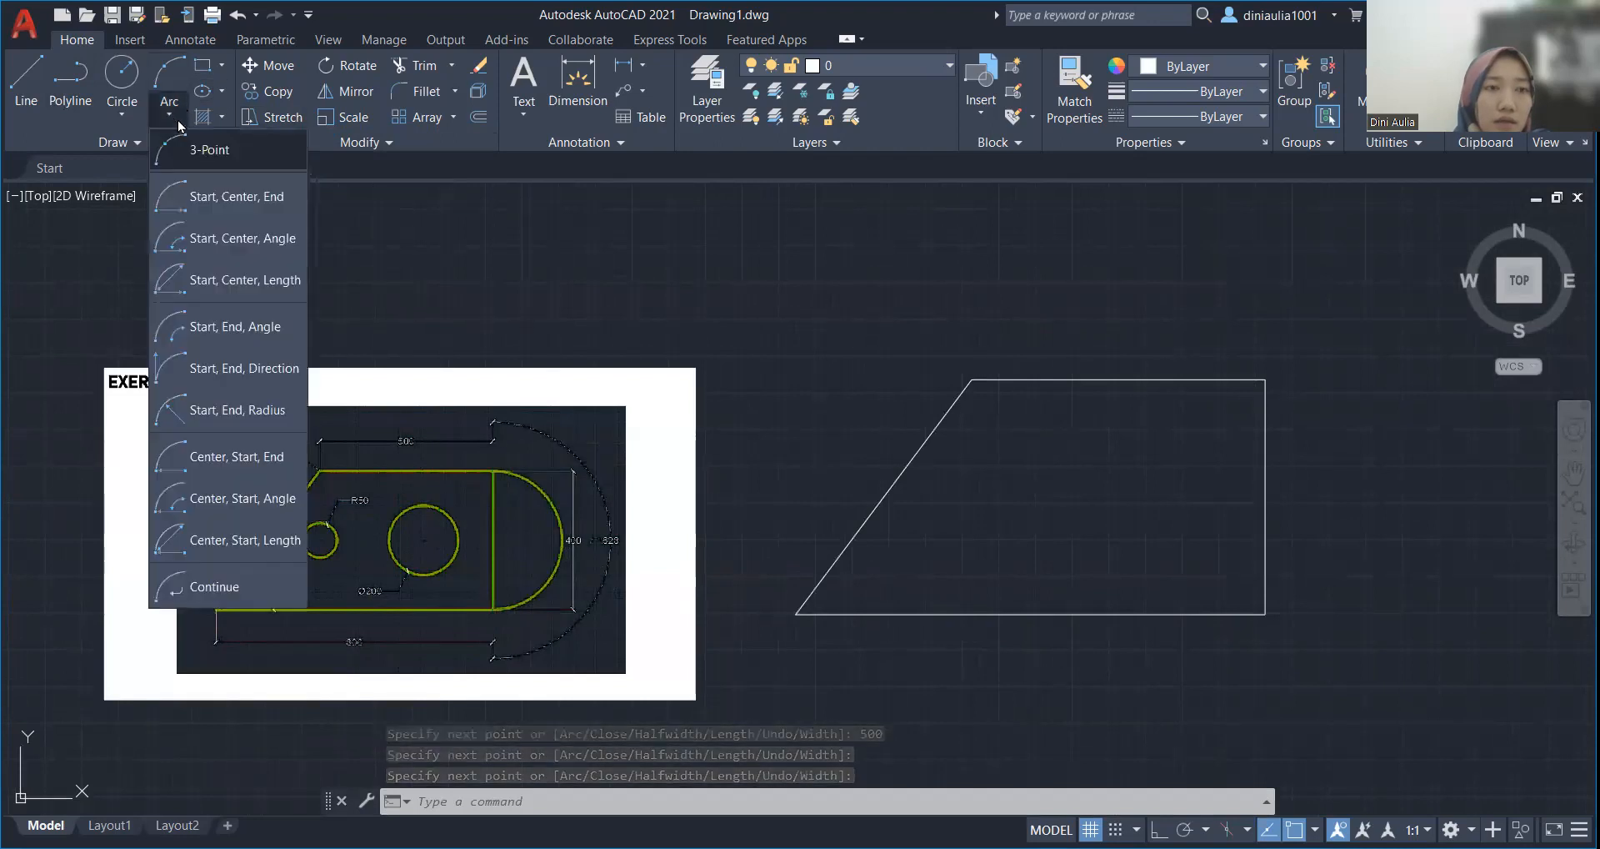
click(210, 150)
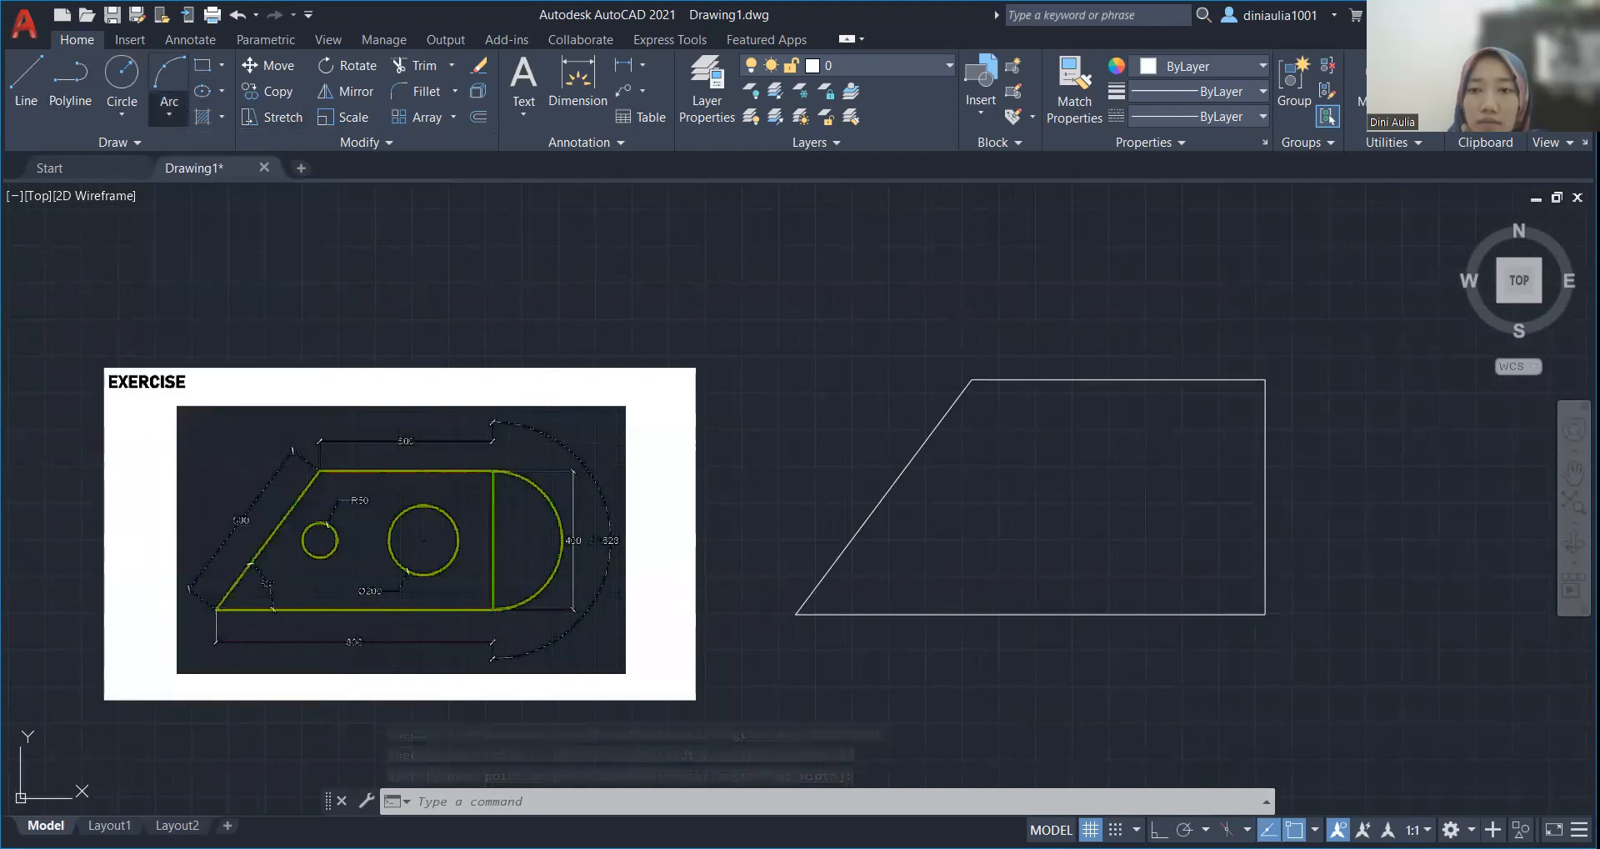
click(1265, 615)
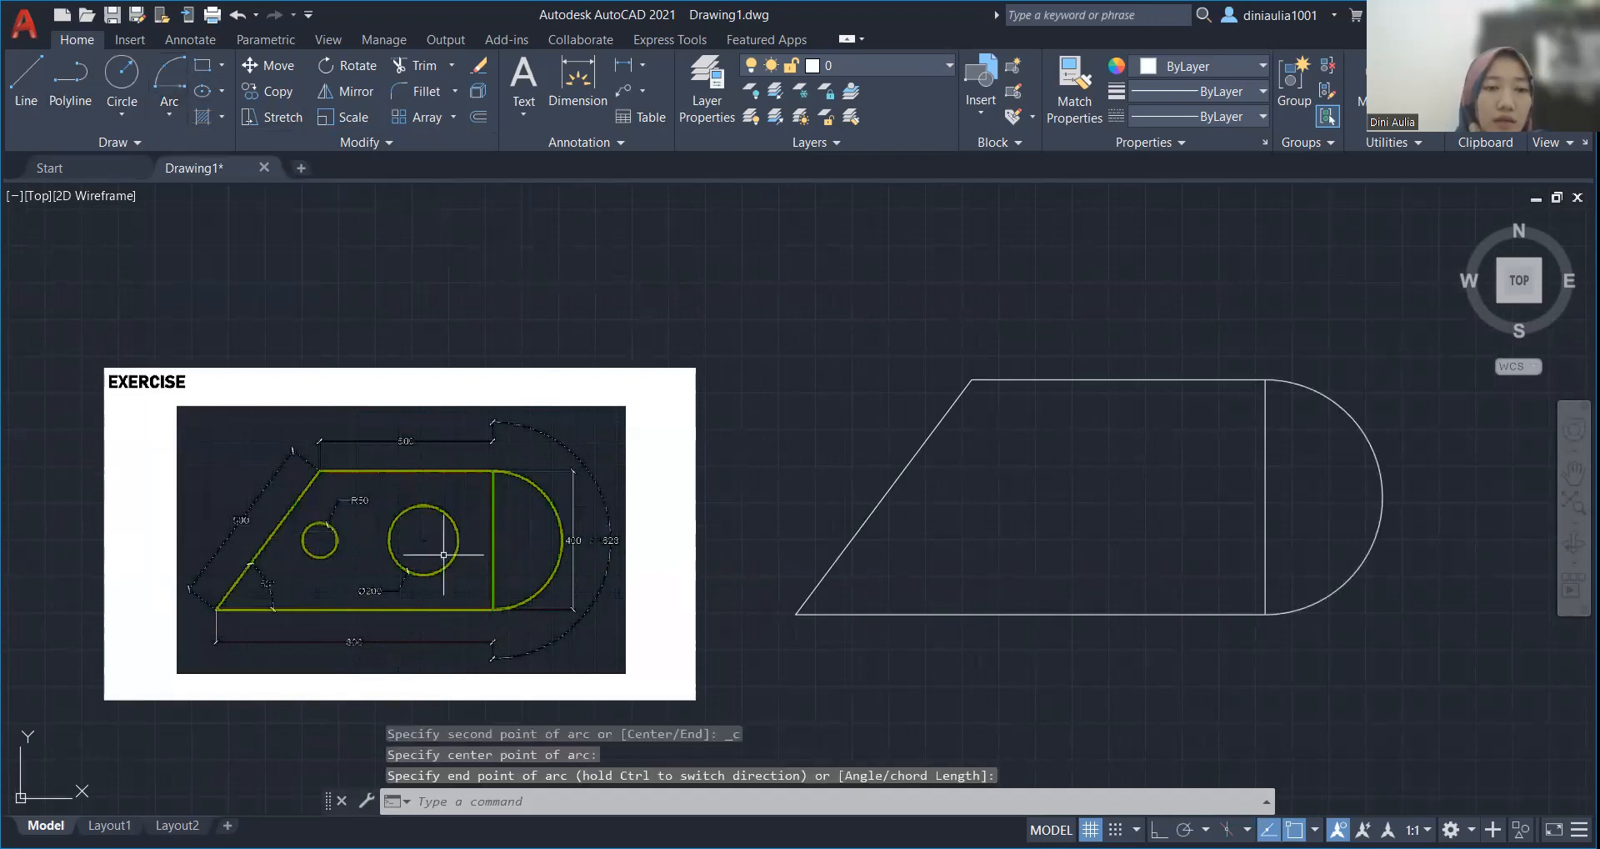
Step: Draw a circle of radius 50 inside the outline near the slanted side, directly below the upper-left corner
click(122, 110)
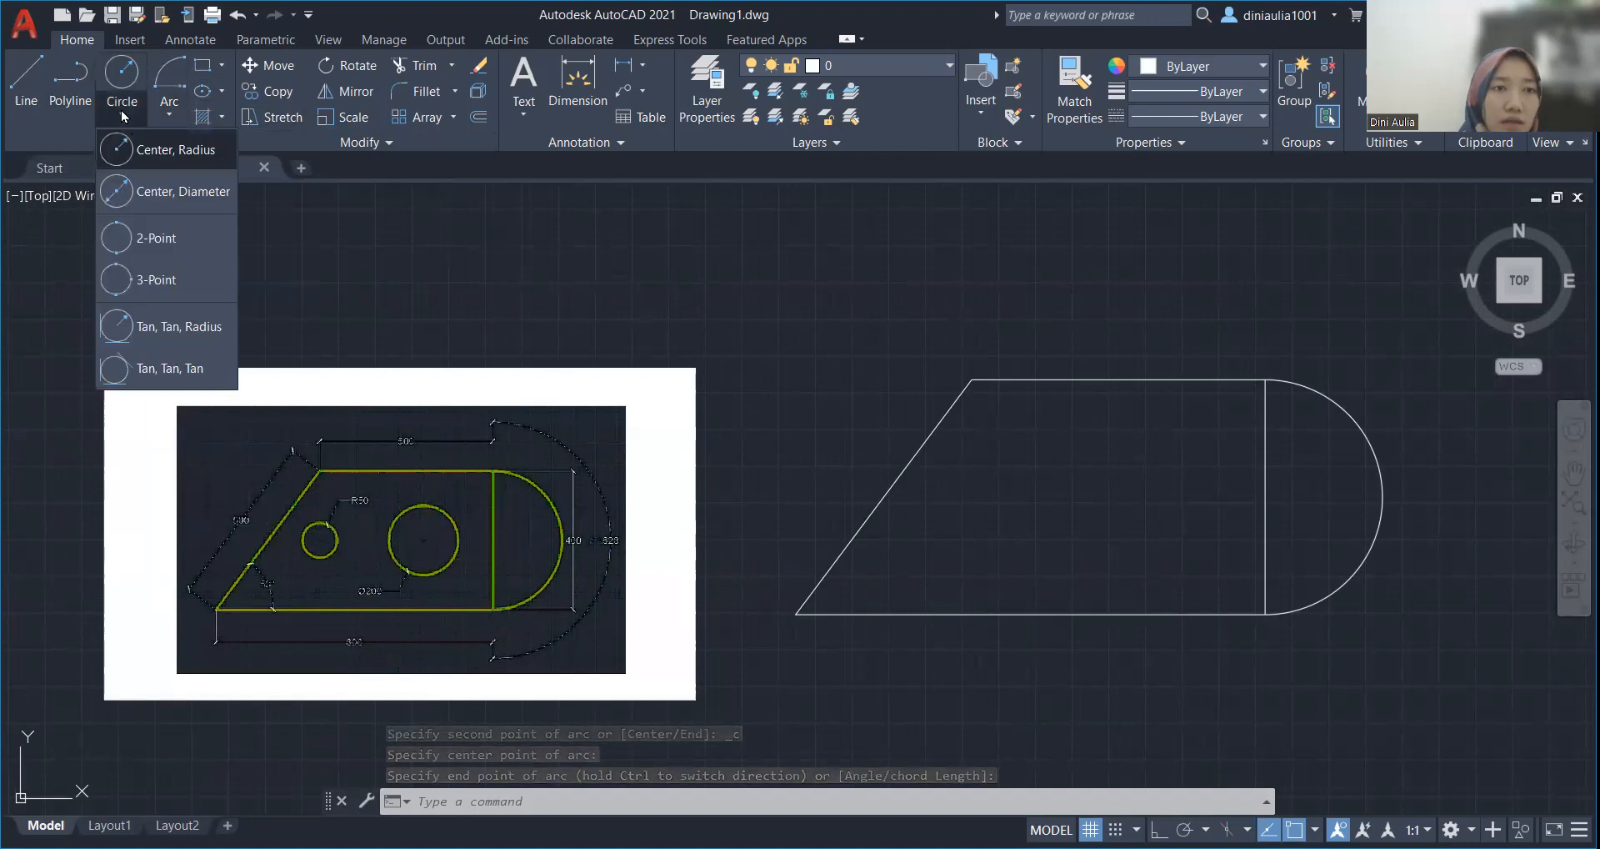
click(178, 148)
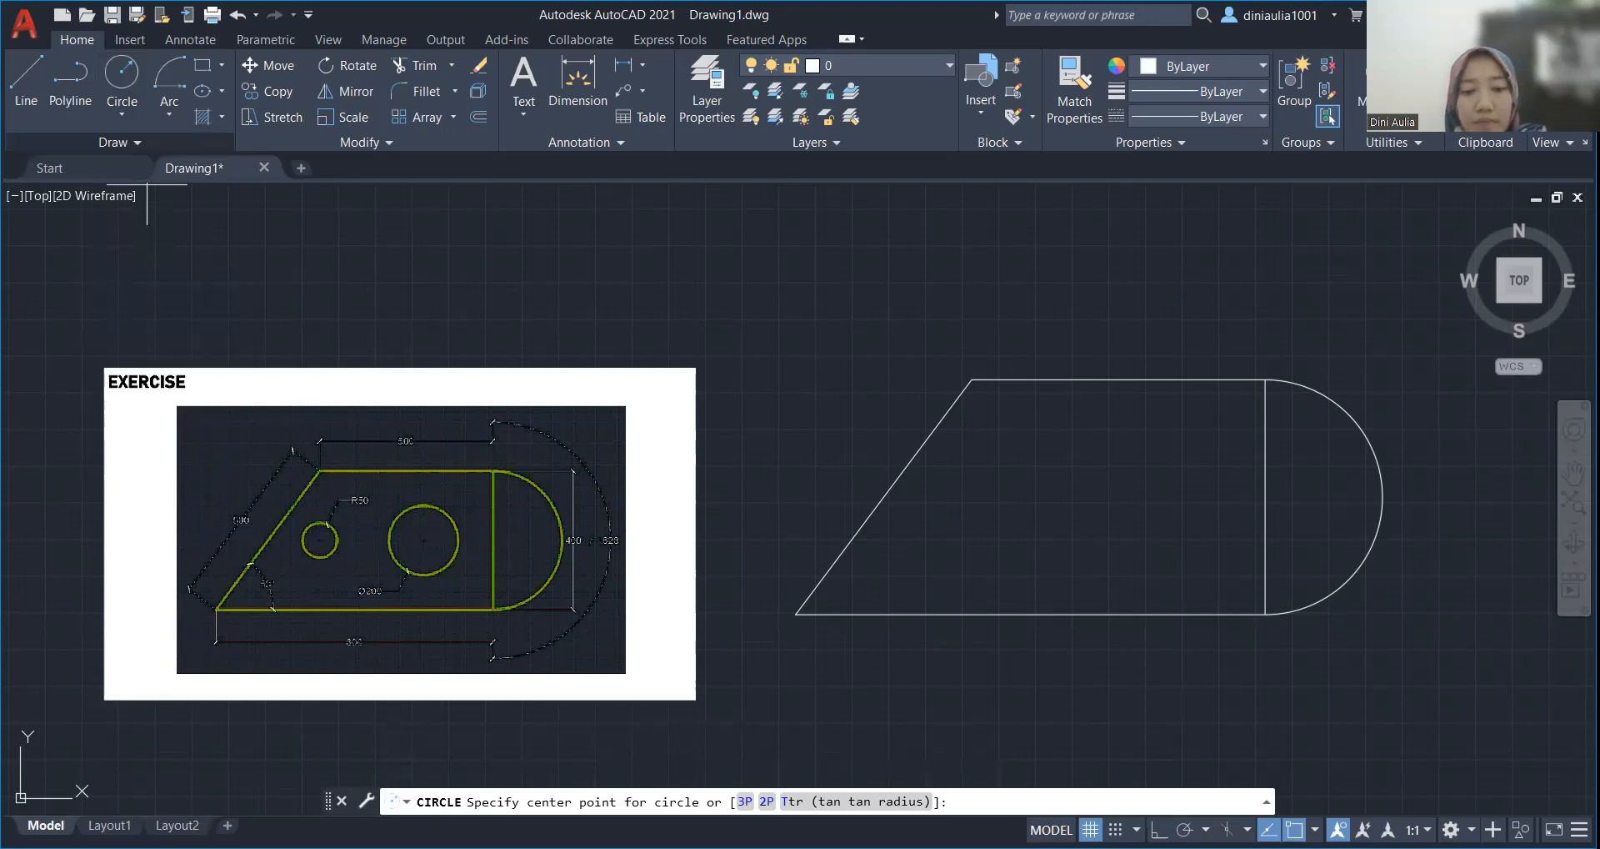
click(990, 503)
text(50)
key(Return)
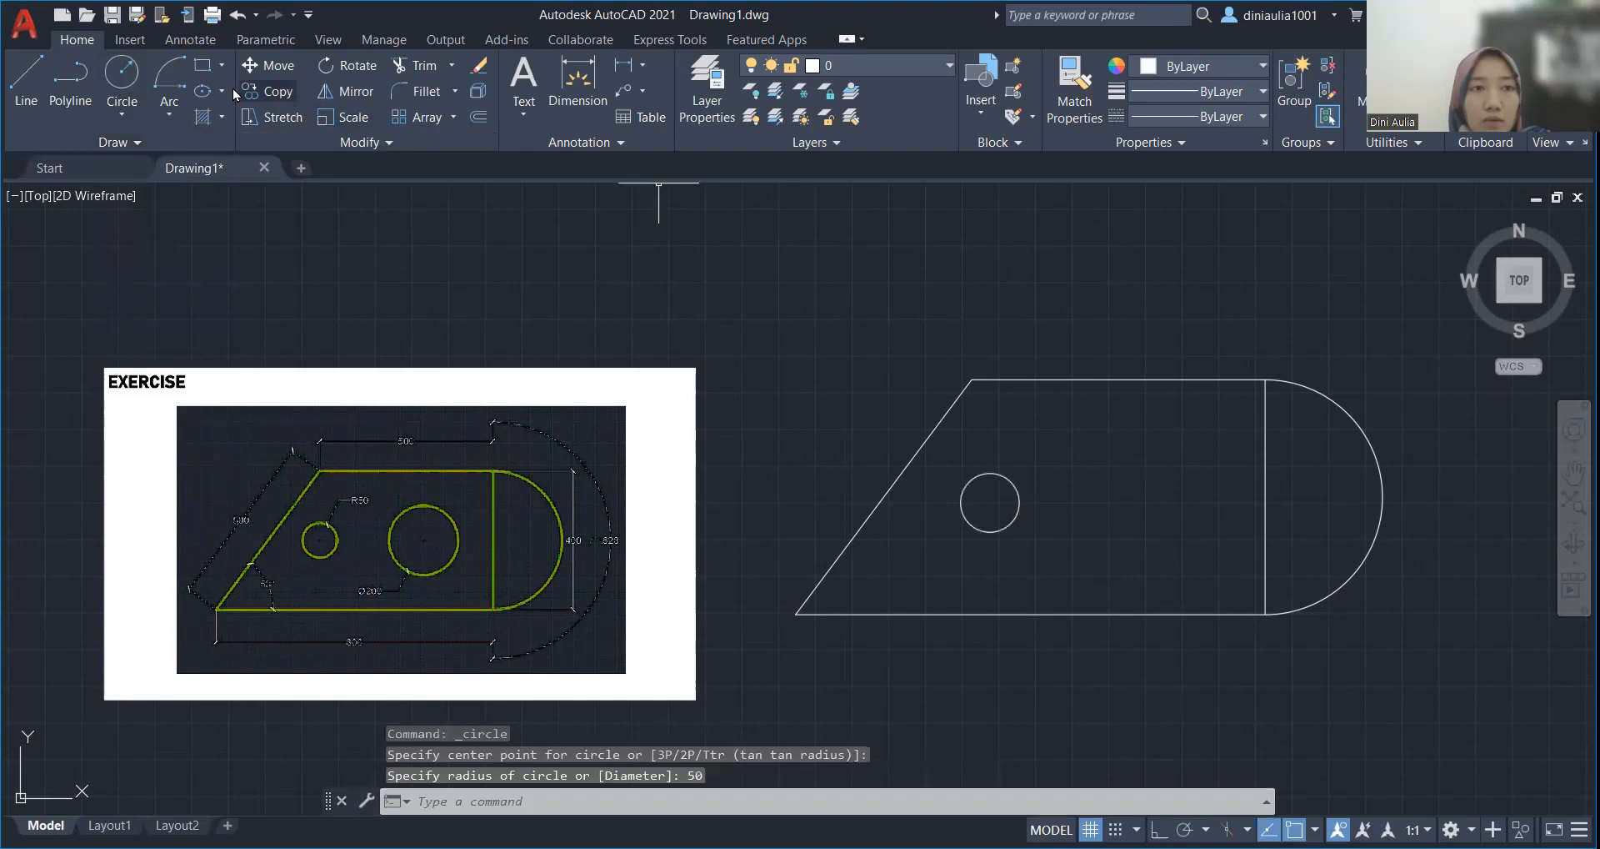
Step: Draw a circle of diameter 200 inside the outline, between the small circle and the vertical side
click(103, 112)
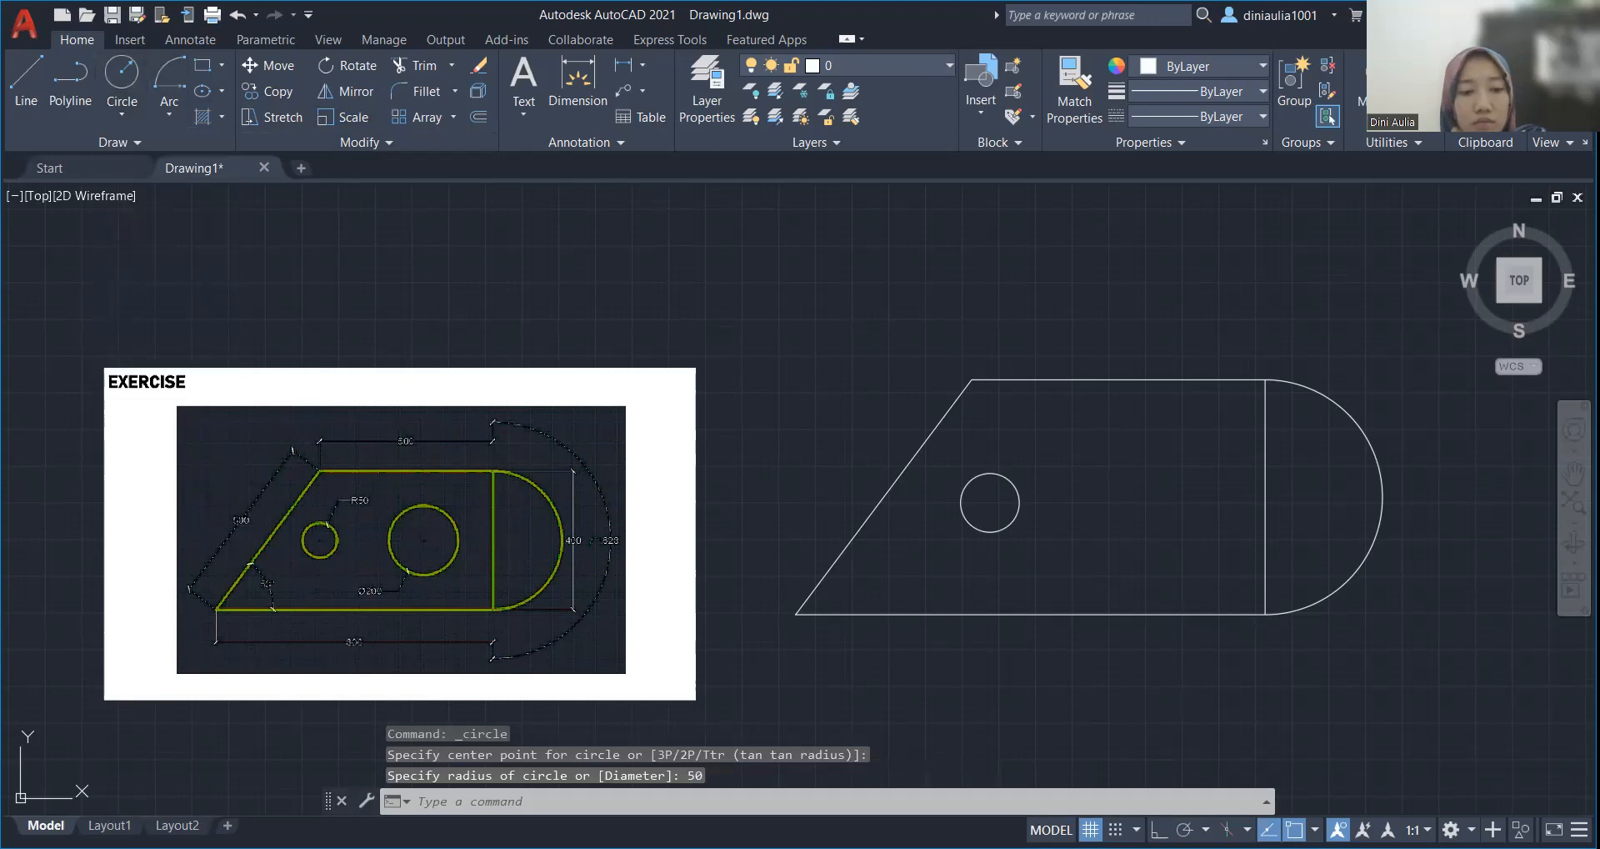
text(200)
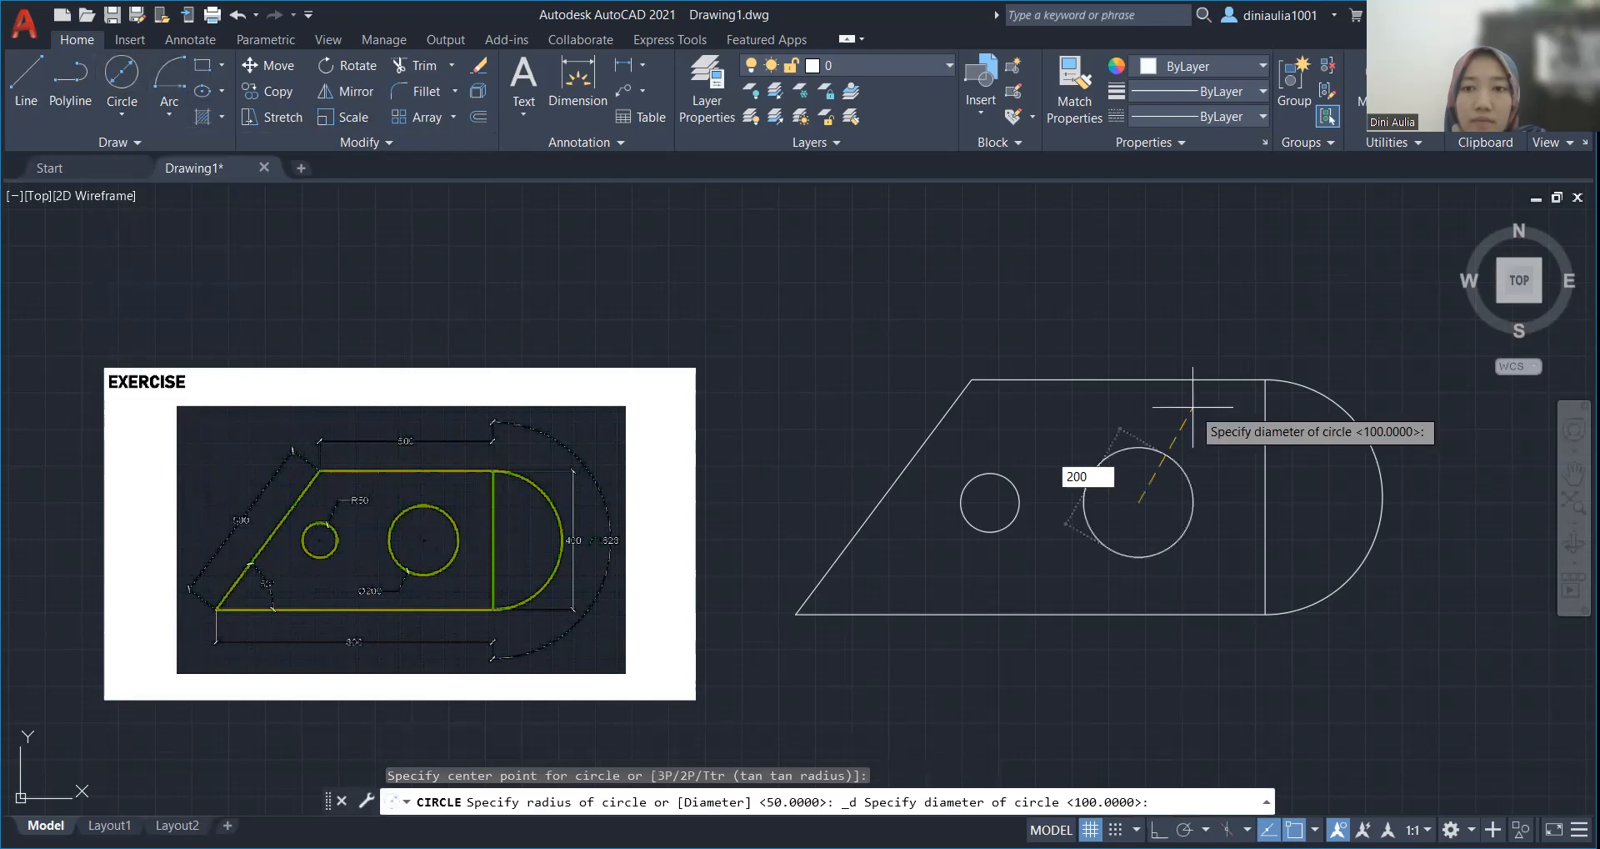
key(Return)
middle_drag(1225, 314, 1126, 338)
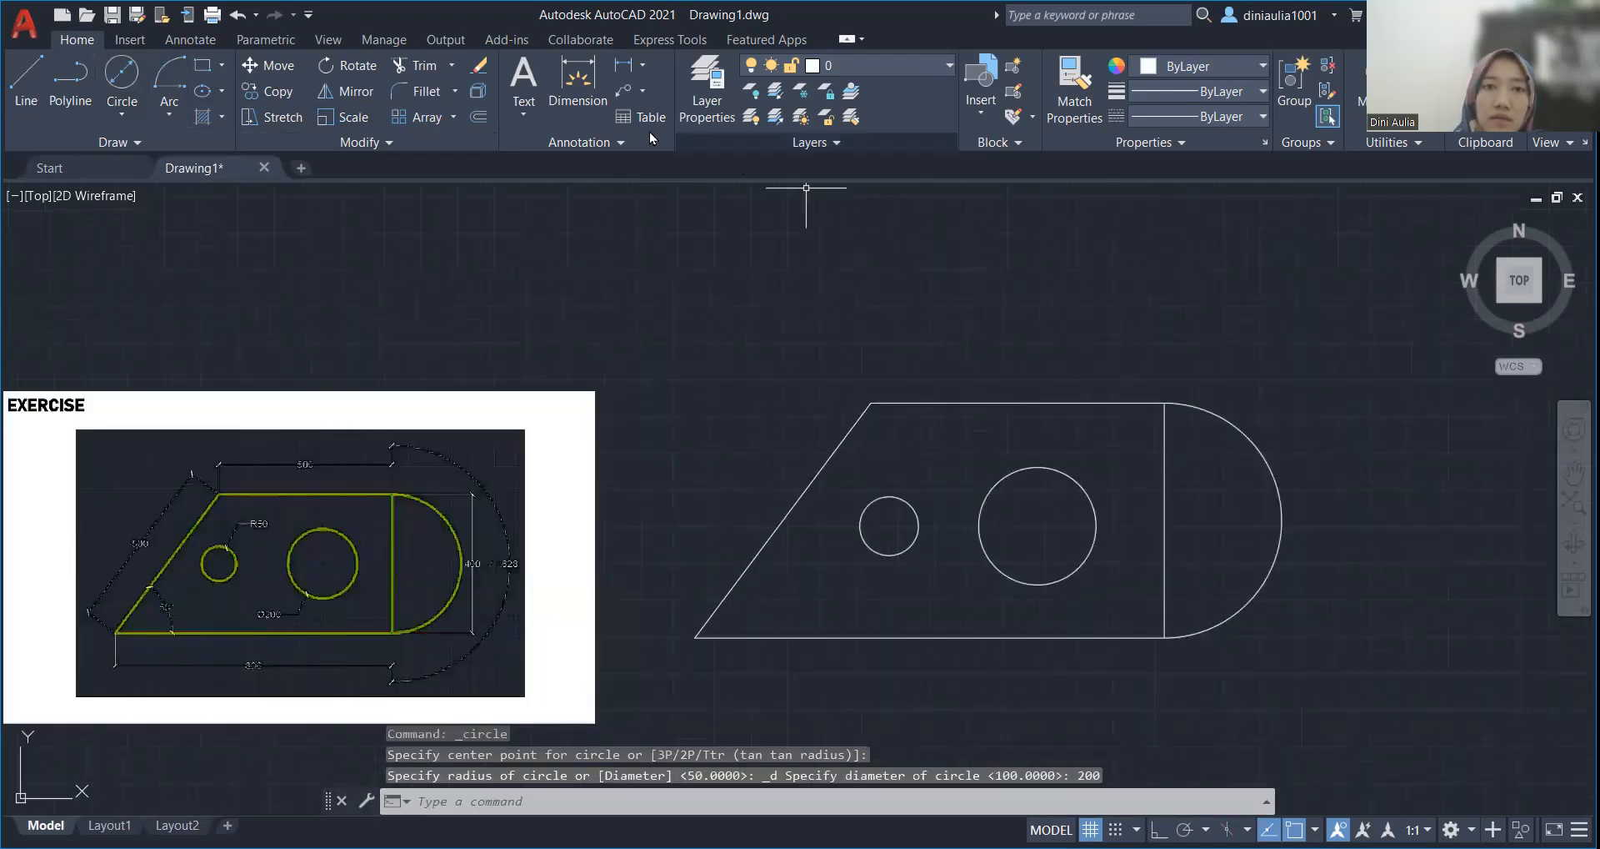
Step: Add linear dimensions to the outline's top, base and vertical side, and an aligned dimension to the slanted side
click(642, 66)
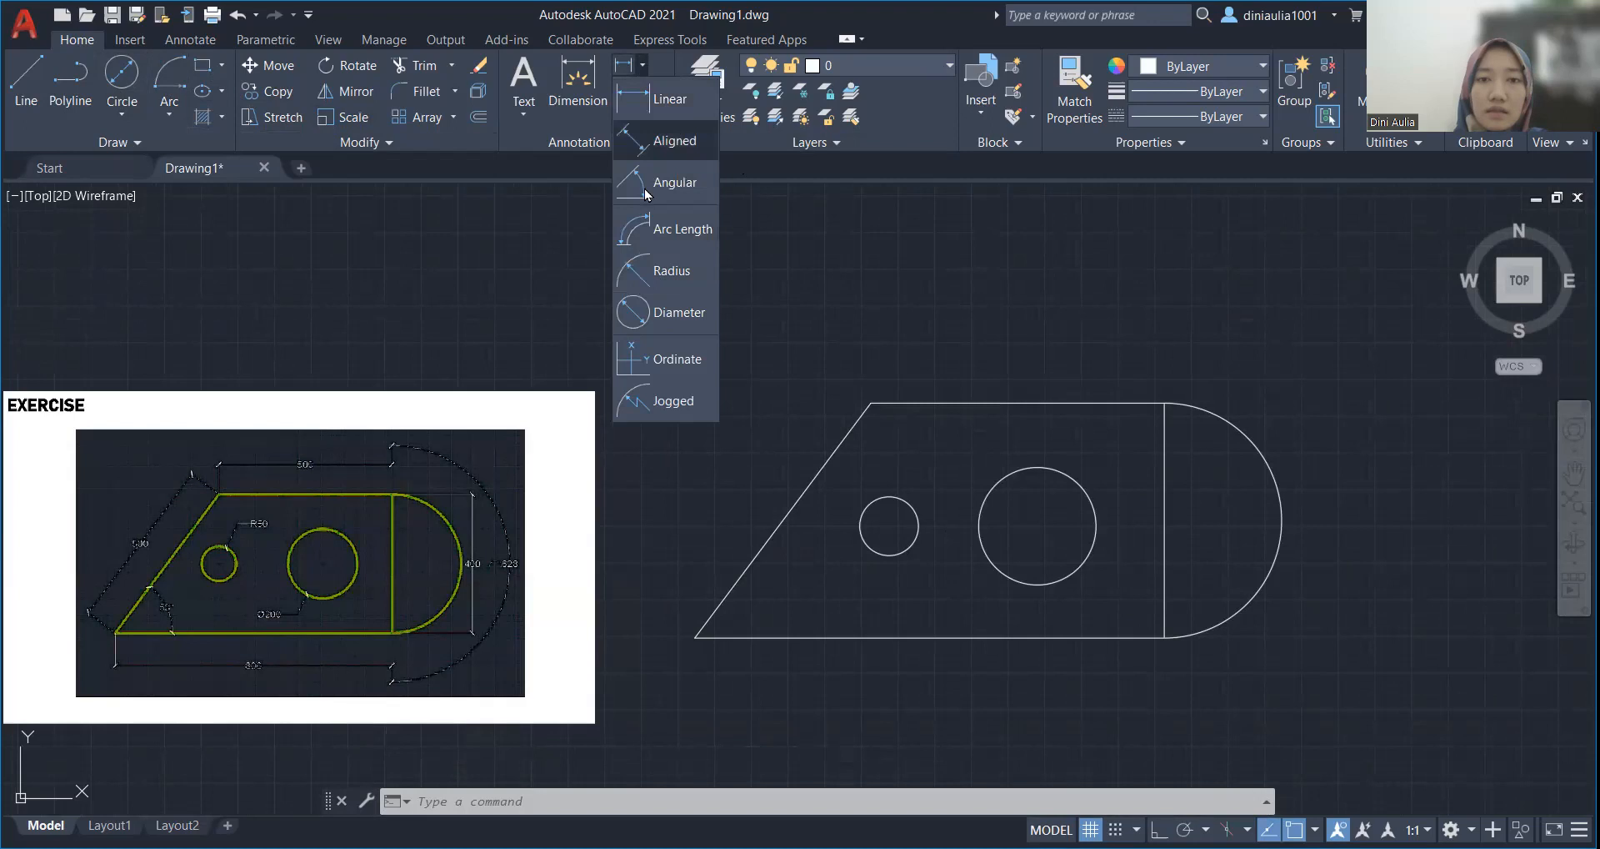
click(671, 107)
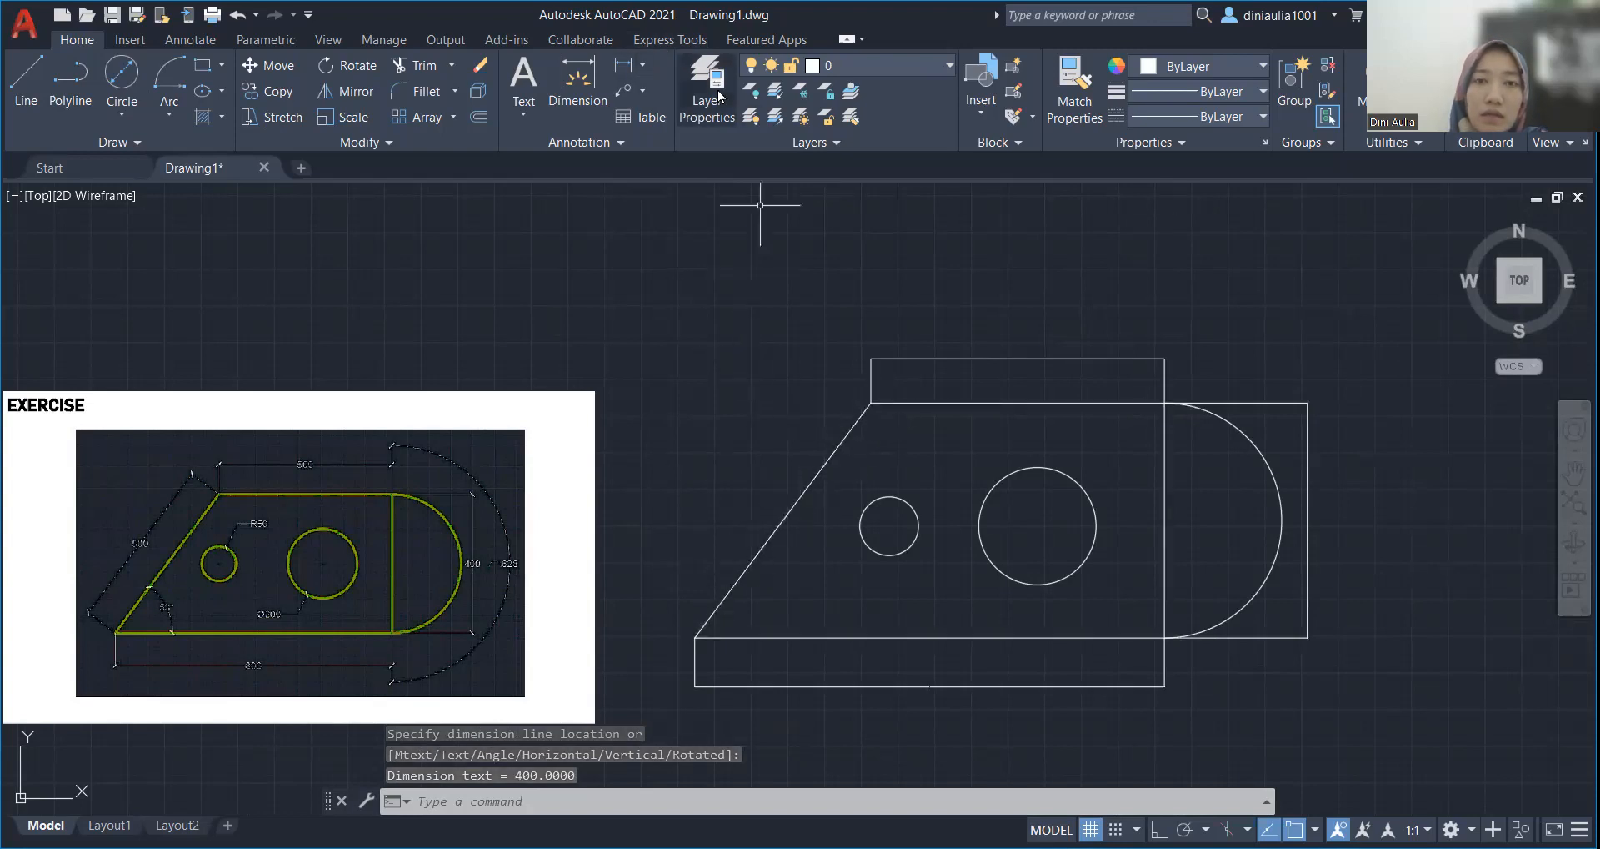
click(641, 63)
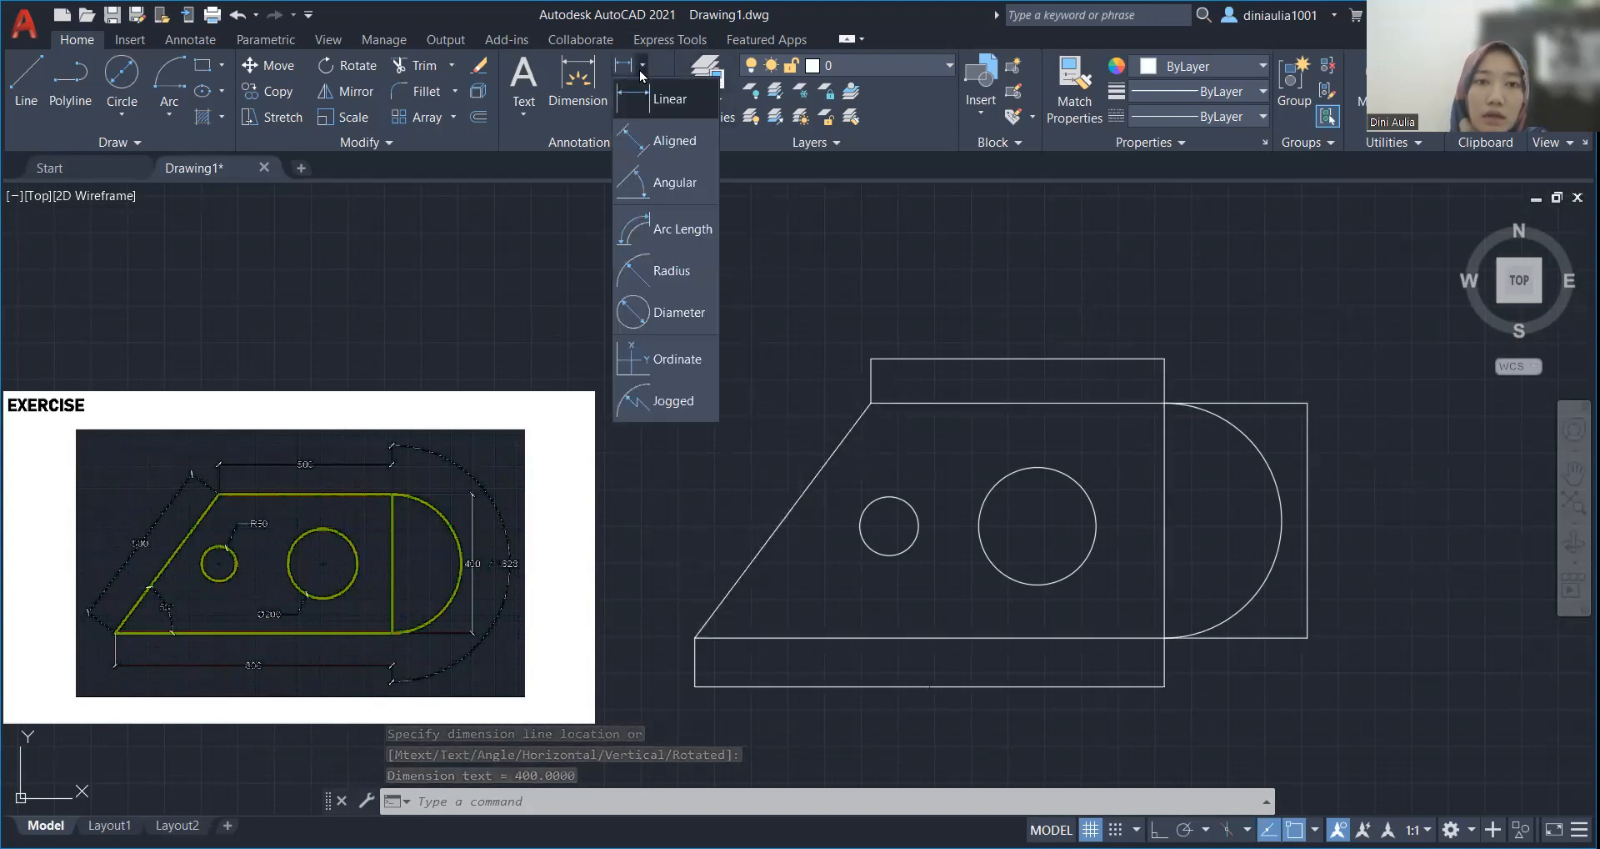
click(664, 143)
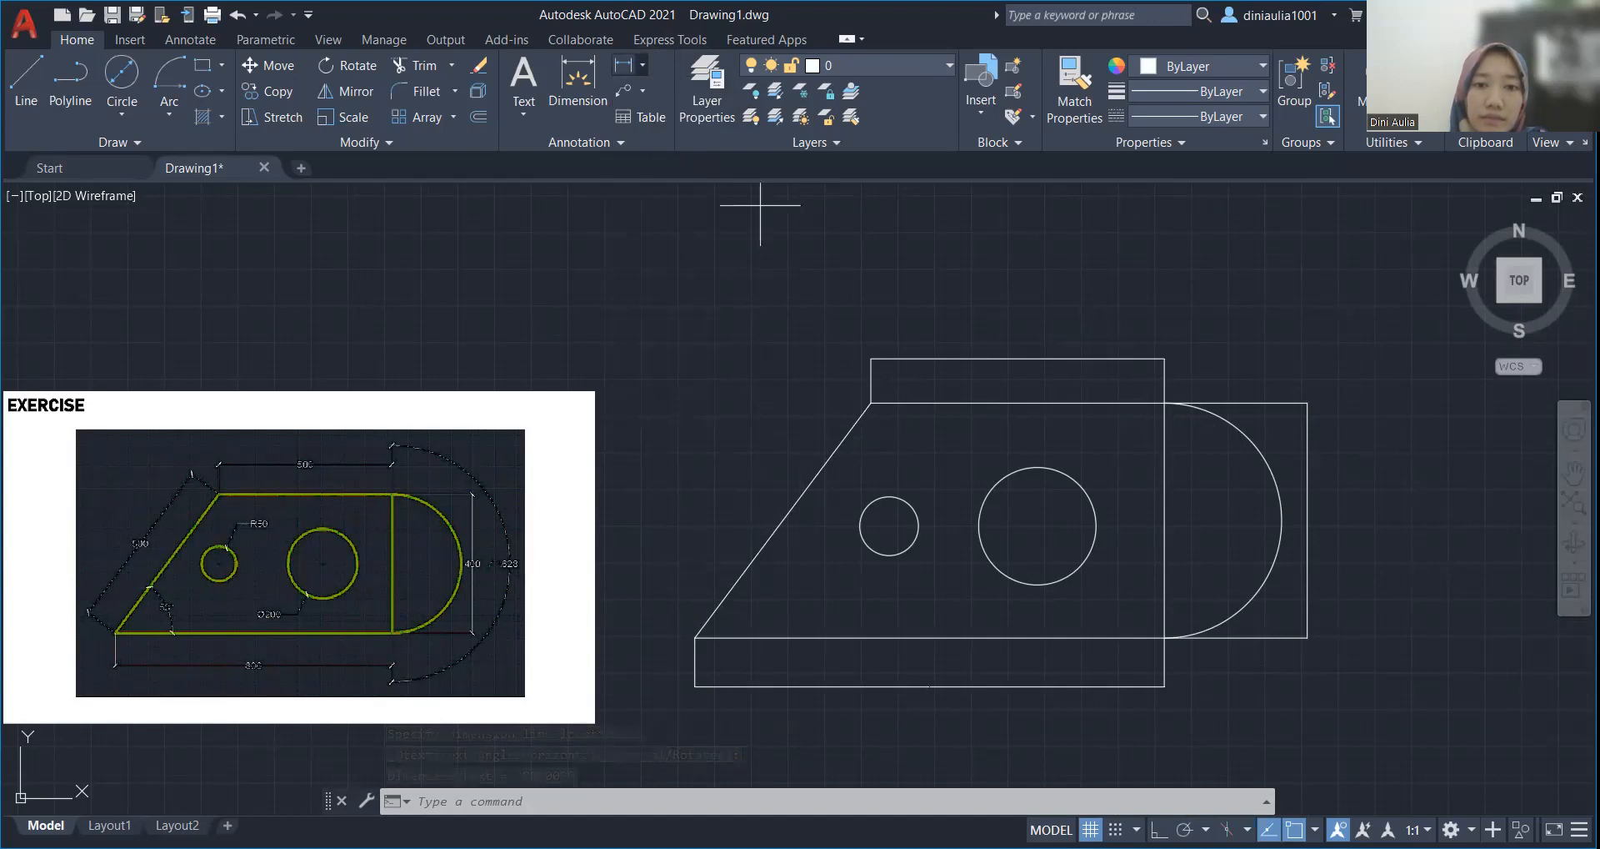
click(884, 310)
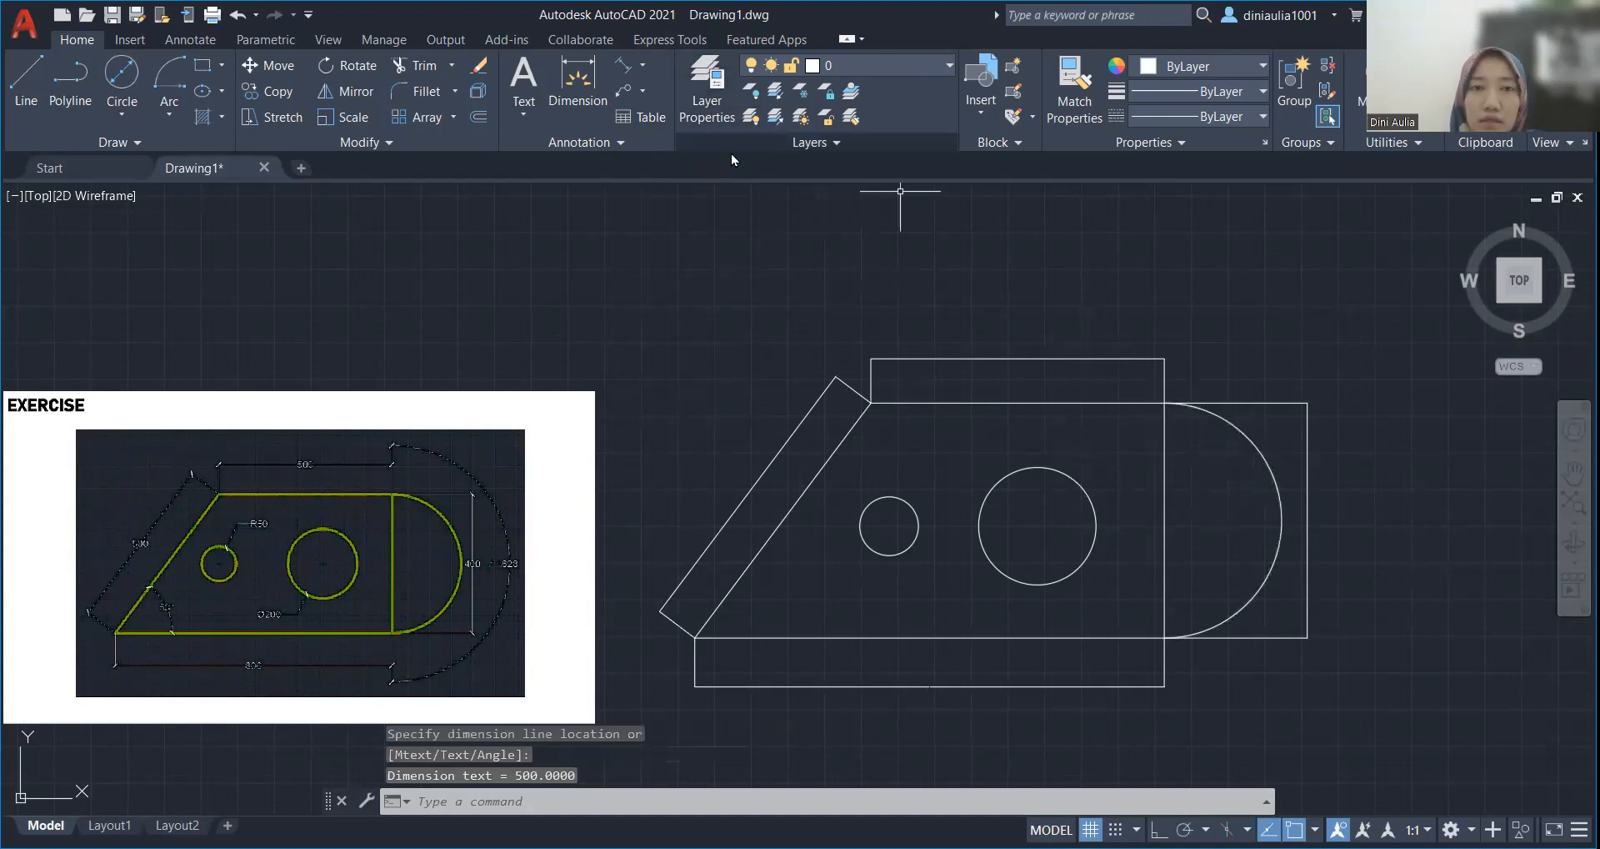
Step: Add an arc length dimension outside the semicircle and an angular dimension between the base and the slanted side
click(644, 70)
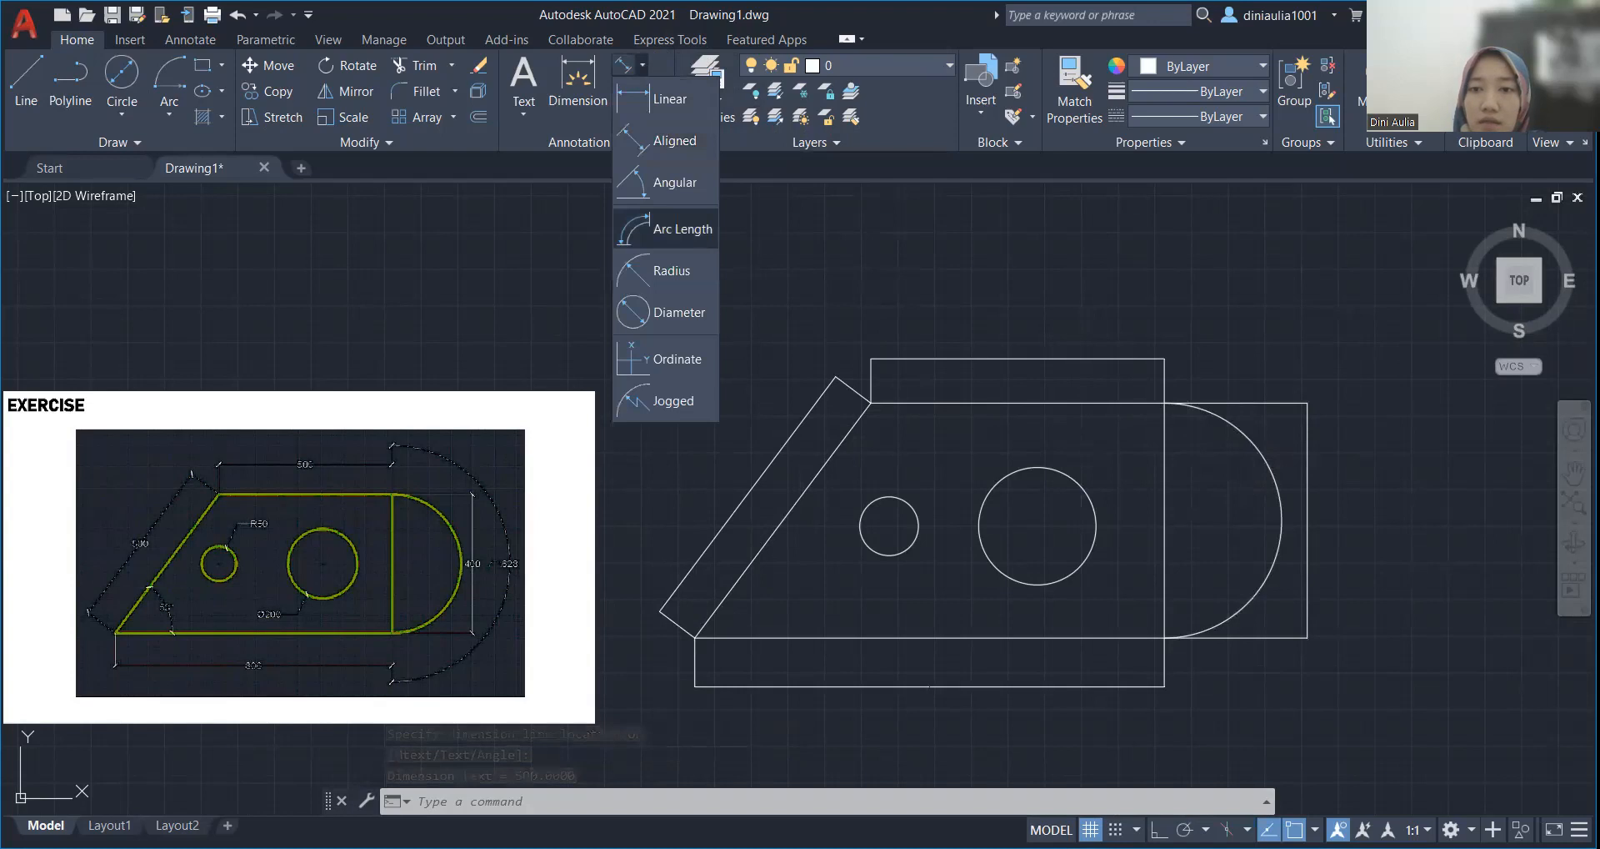
click(677, 228)
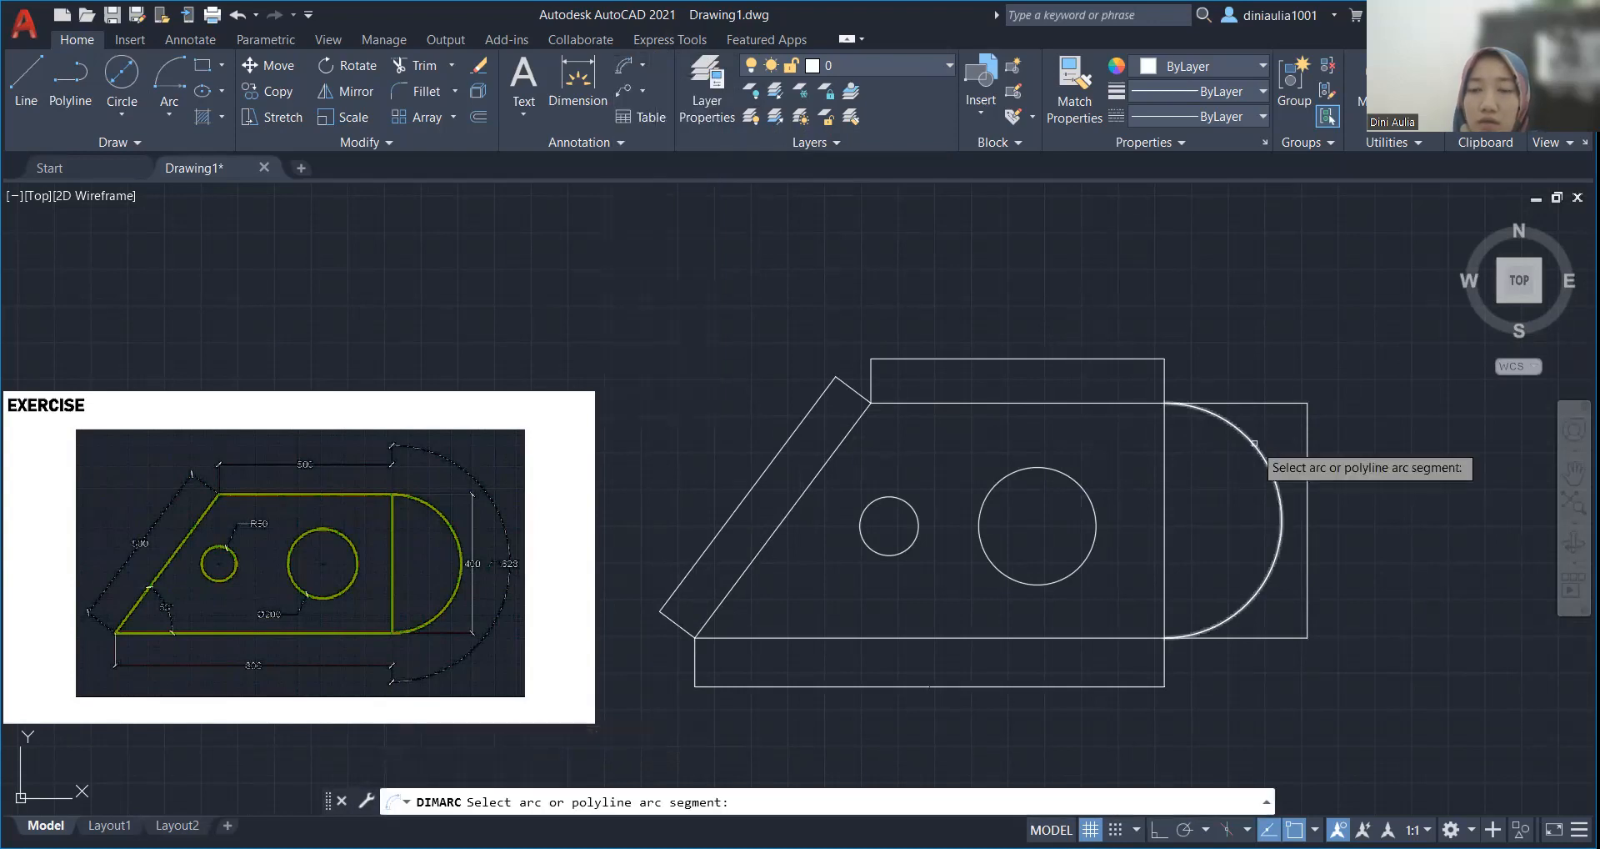
click(1255, 442)
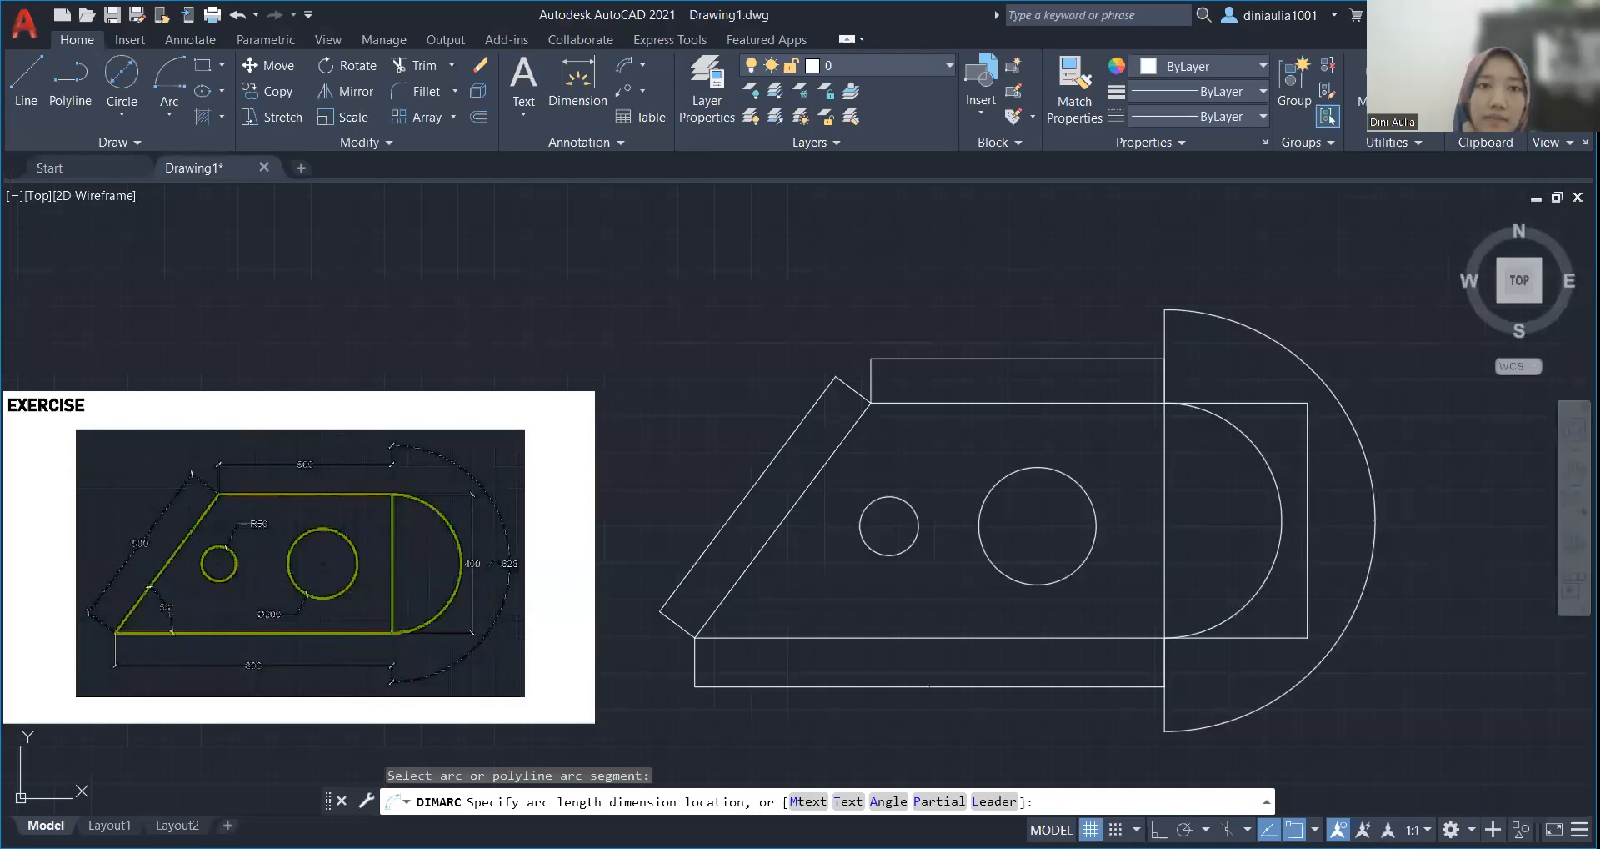
click(661, 188)
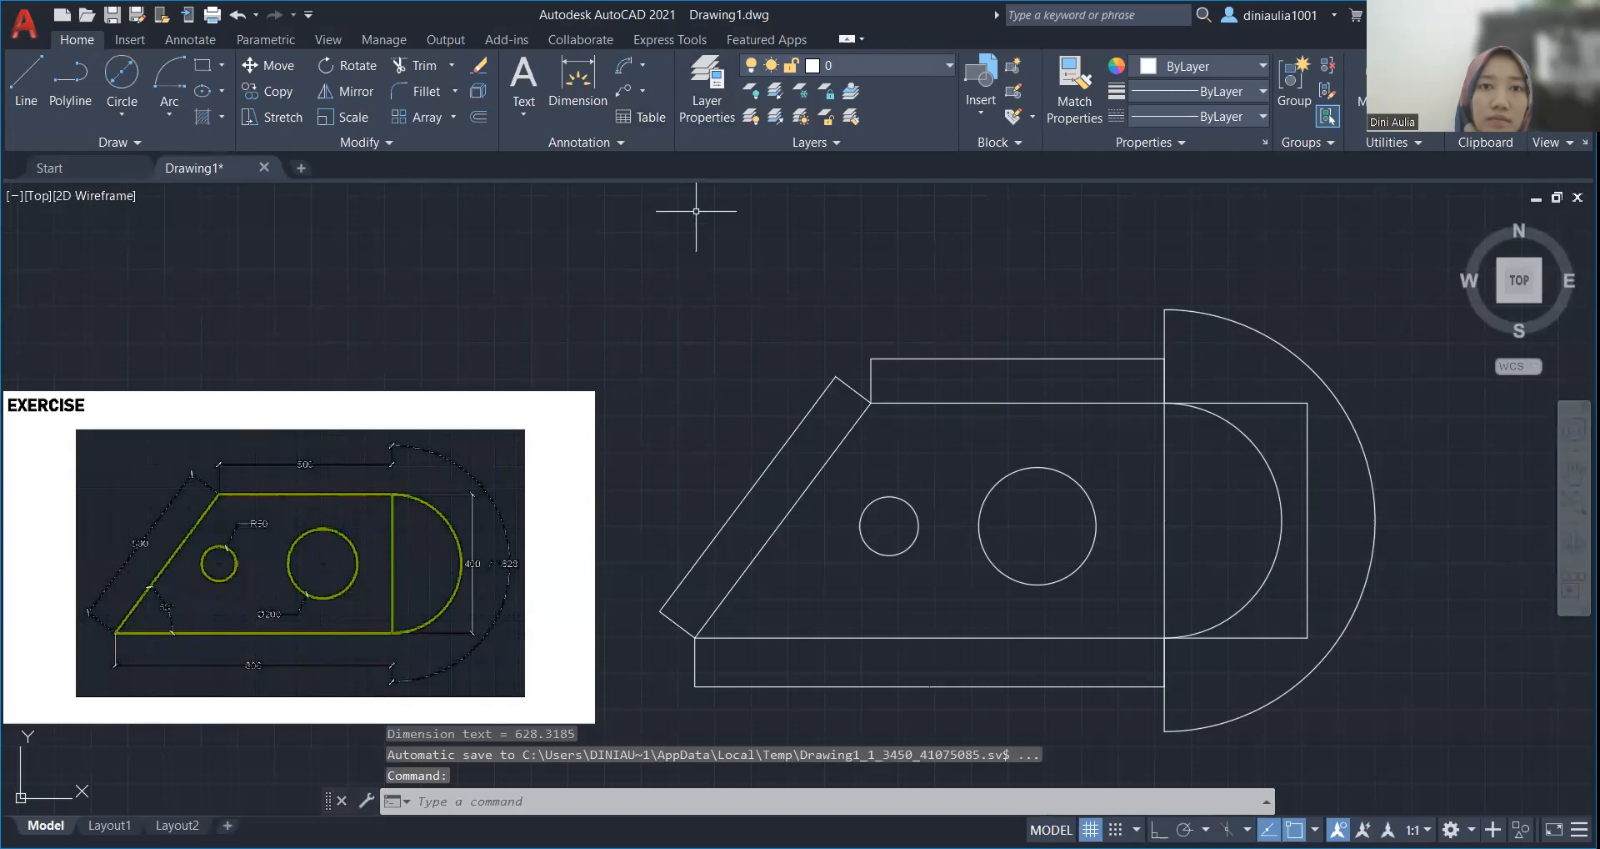
click(643, 67)
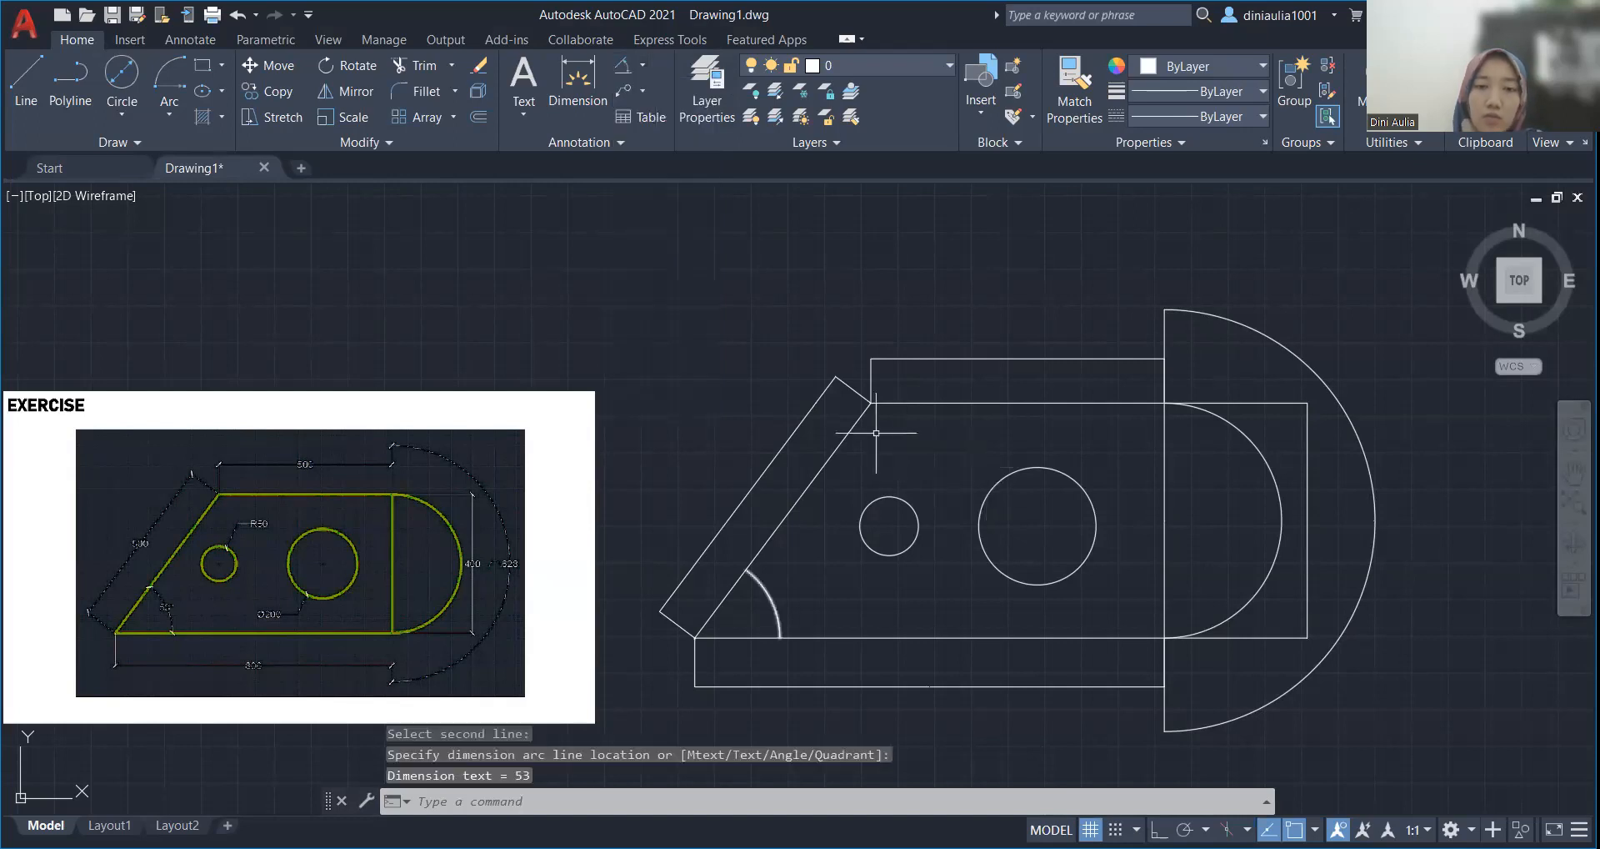
Step: Add a radius dimension to the small circle and a diameter dimension to the large circle
click(641, 64)
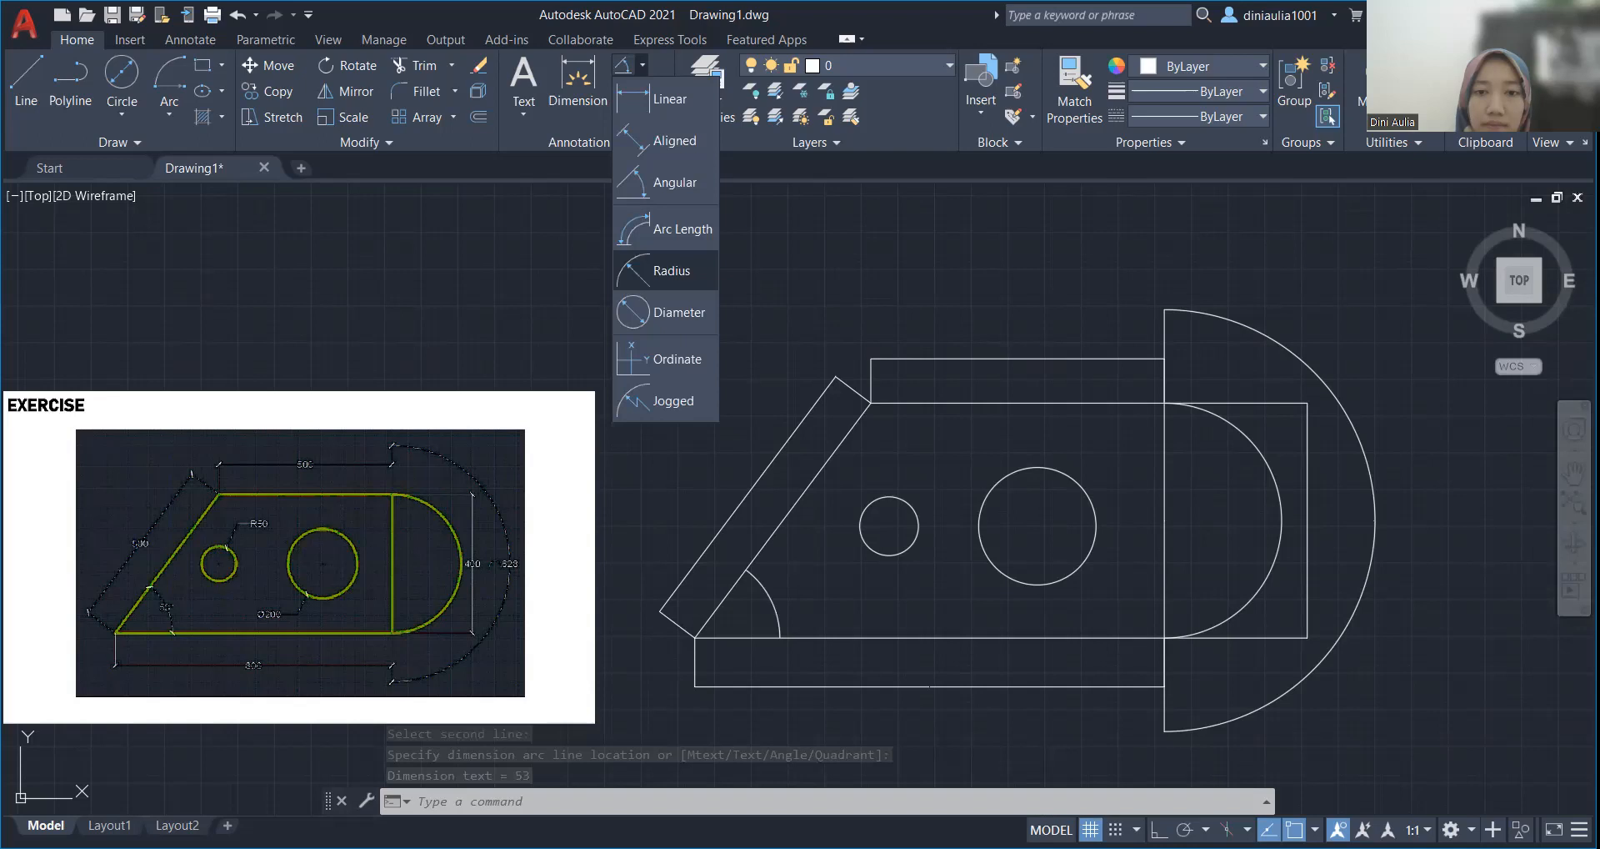
click(672, 271)
click(909, 503)
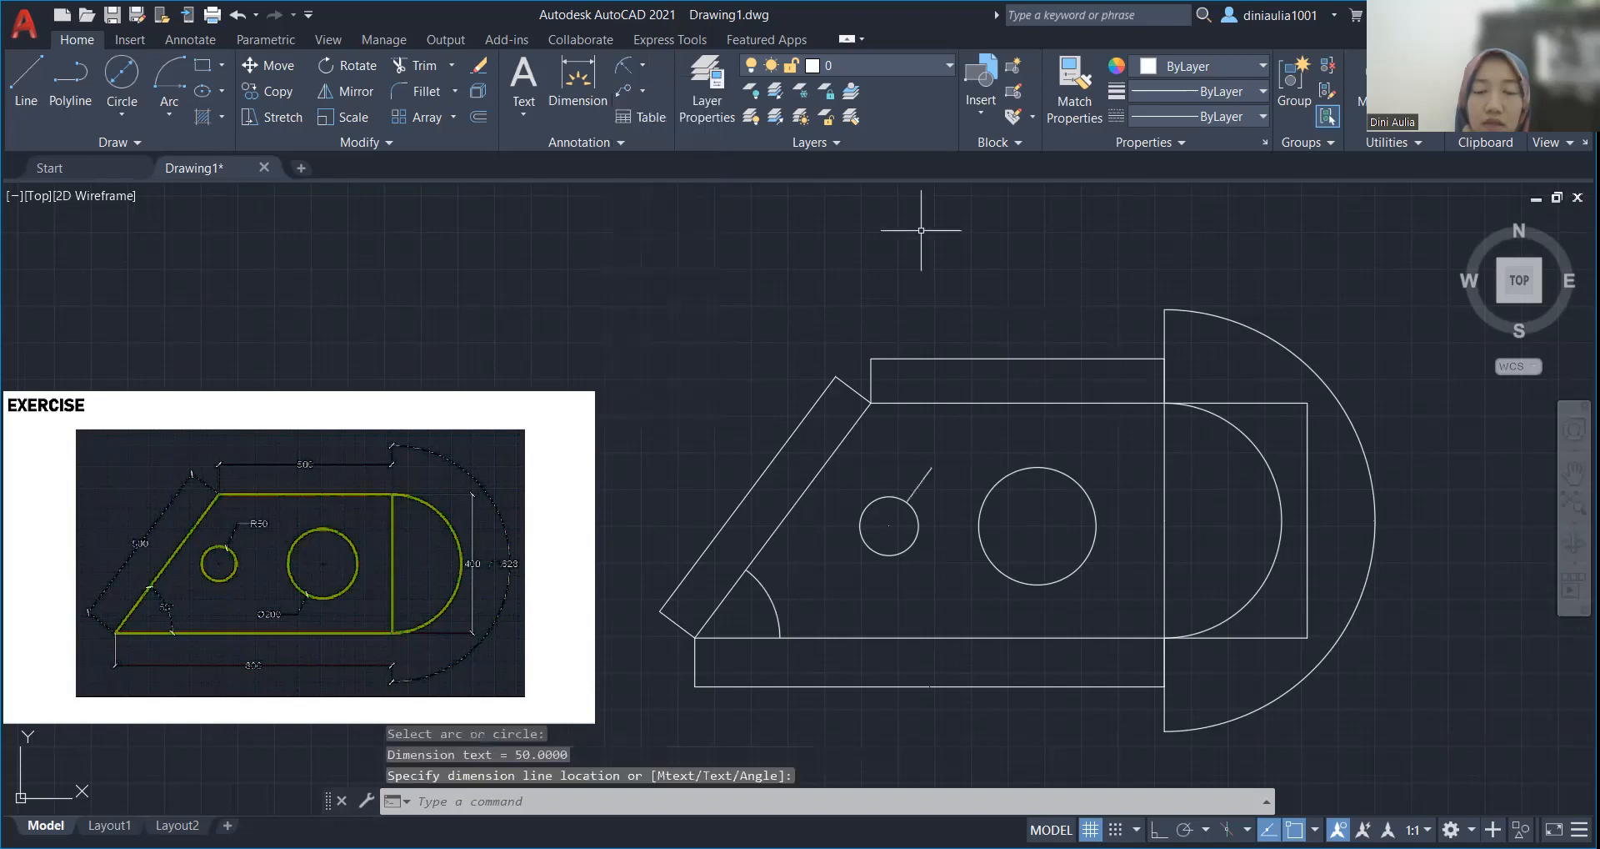
click(643, 65)
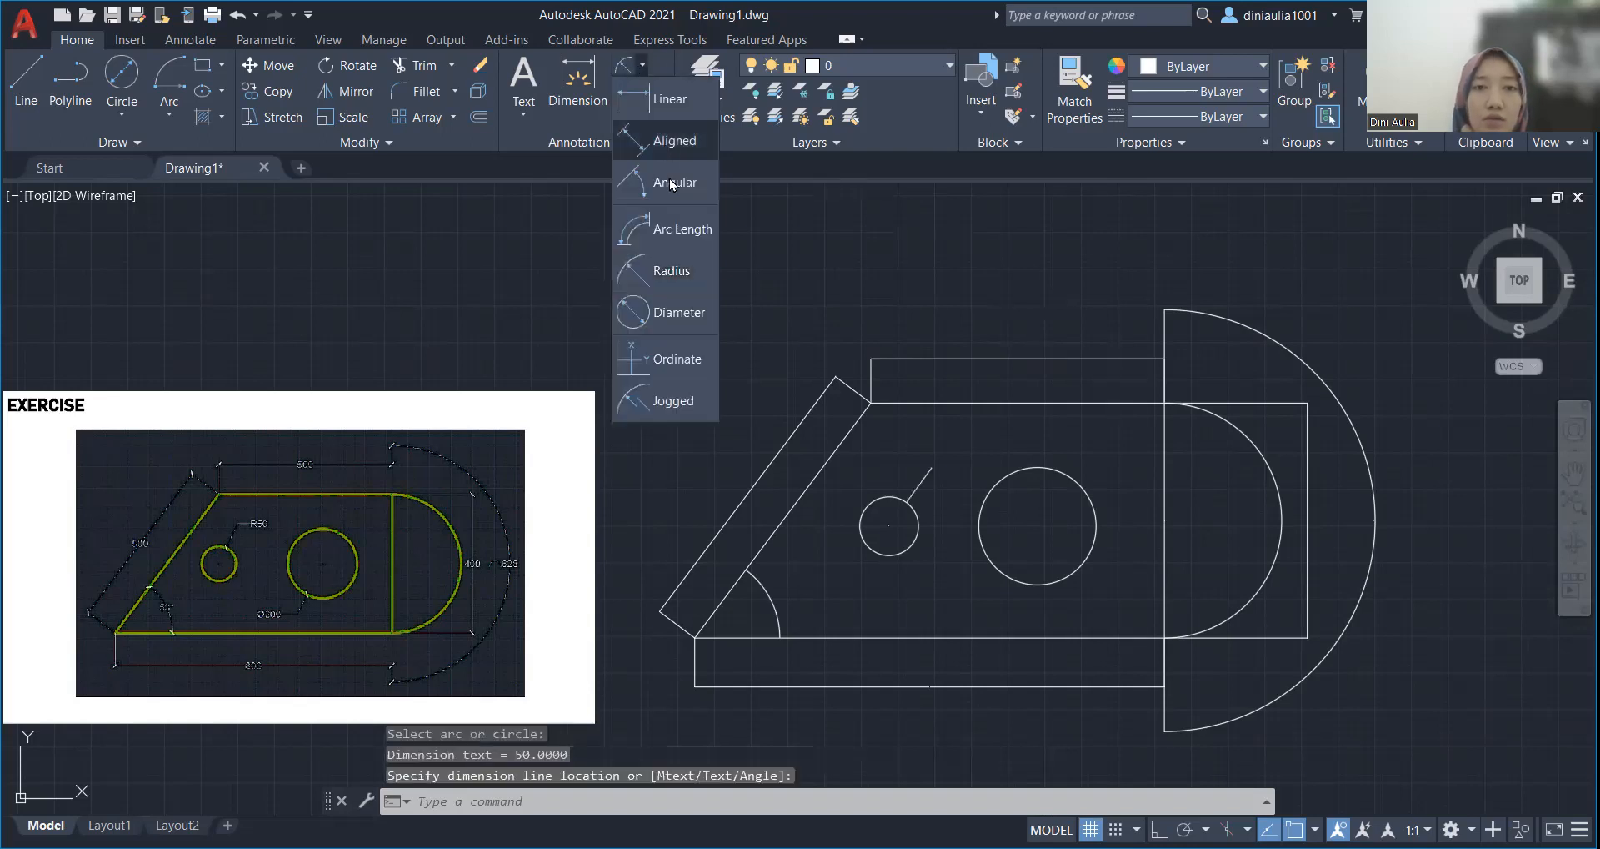
click(670, 315)
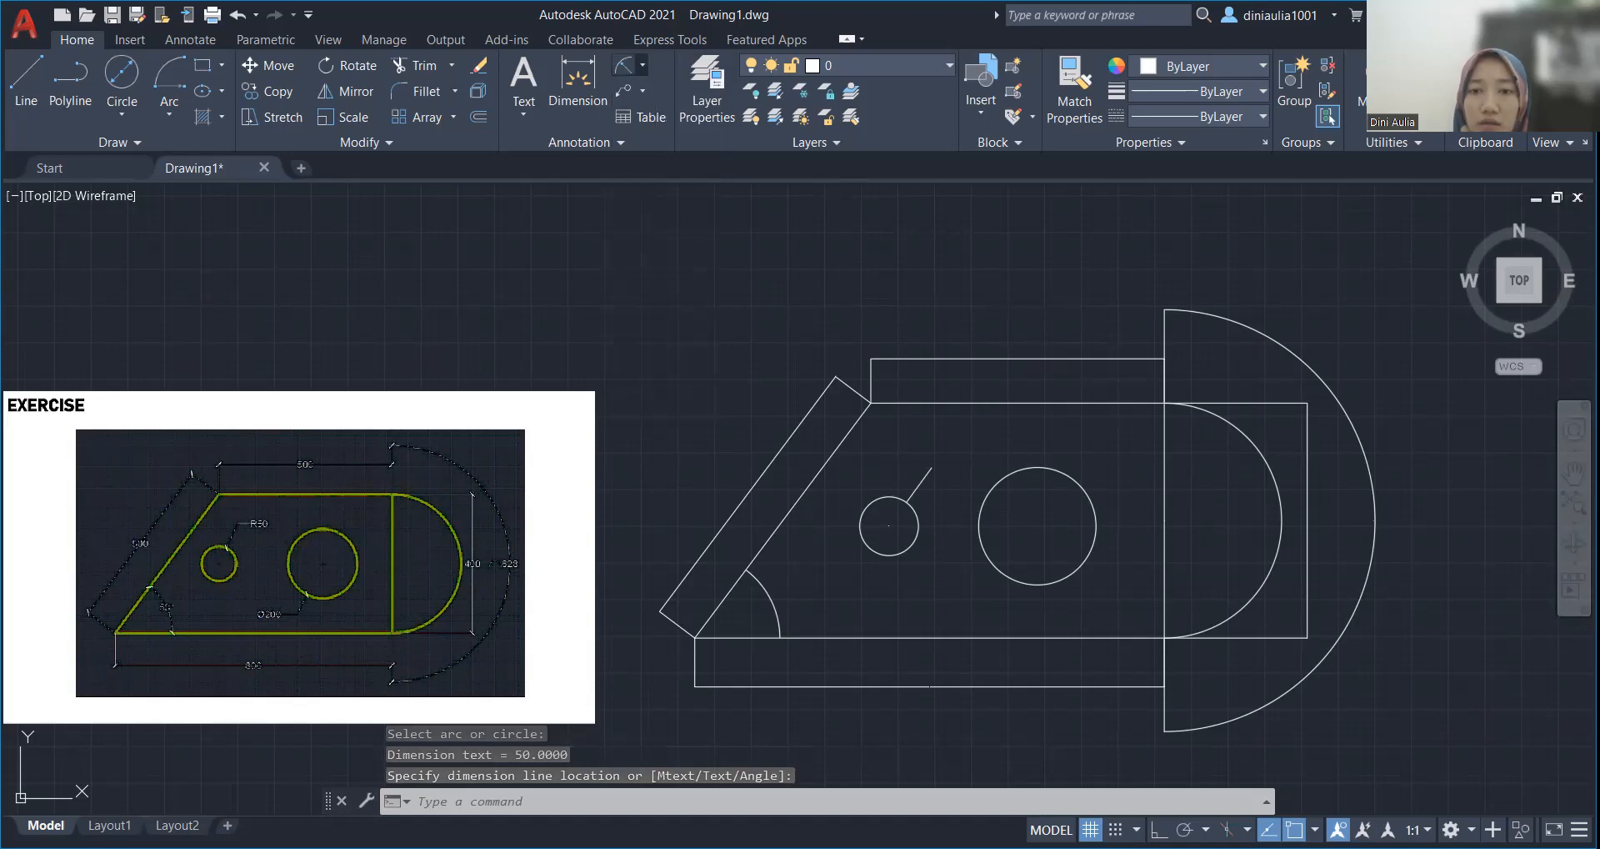
click(1078, 483)
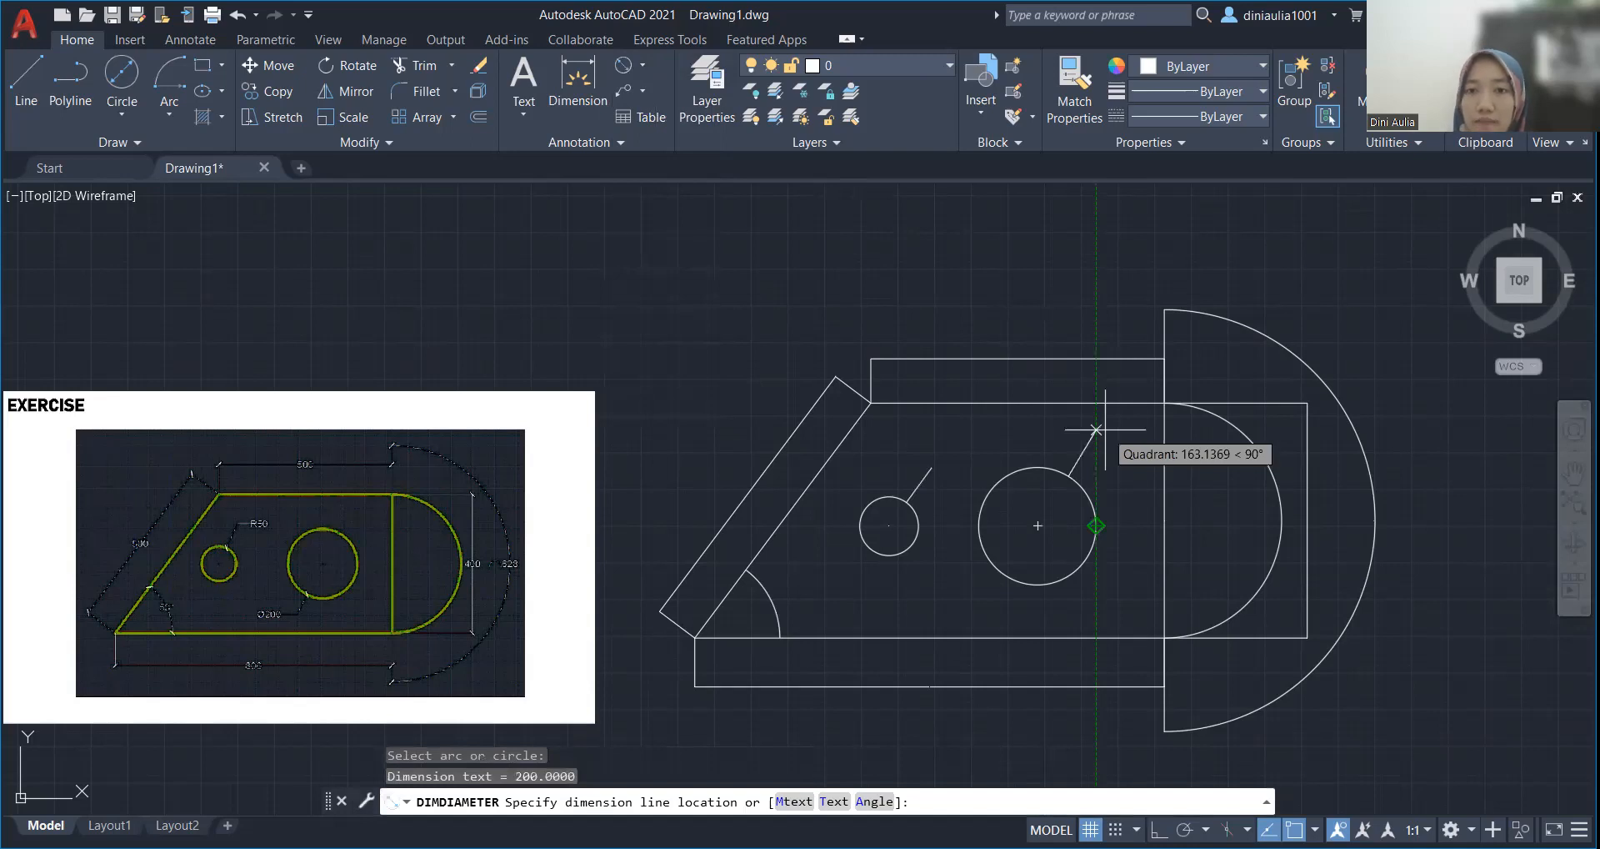
key(Escape)
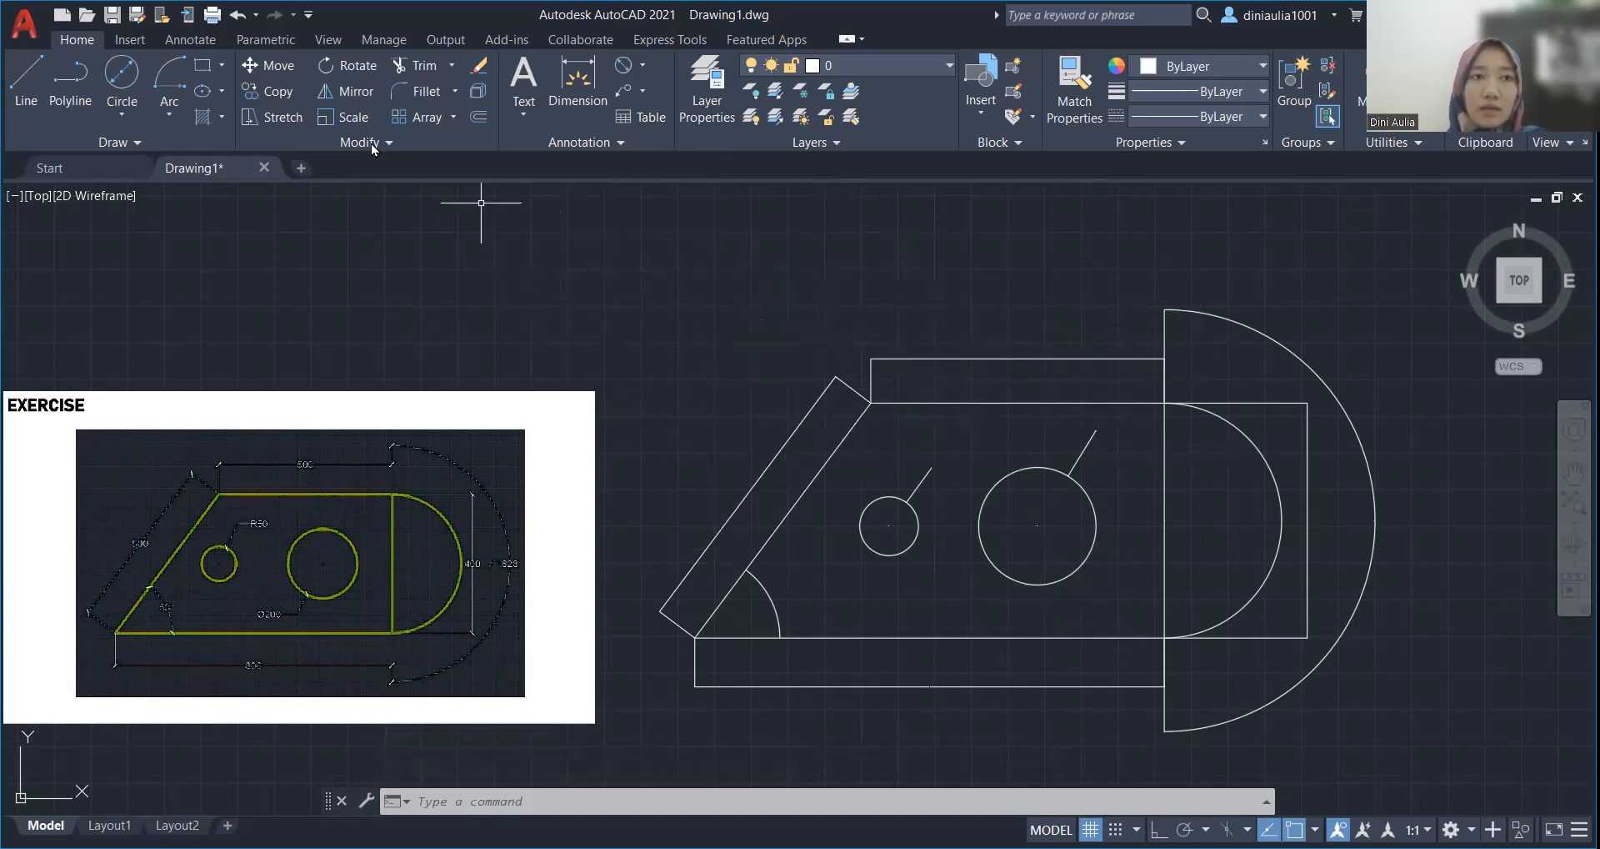
Step: Start a new dimension style named COBA DIMENSI based on Standard and open its dimension and extension line settings
click(188, 40)
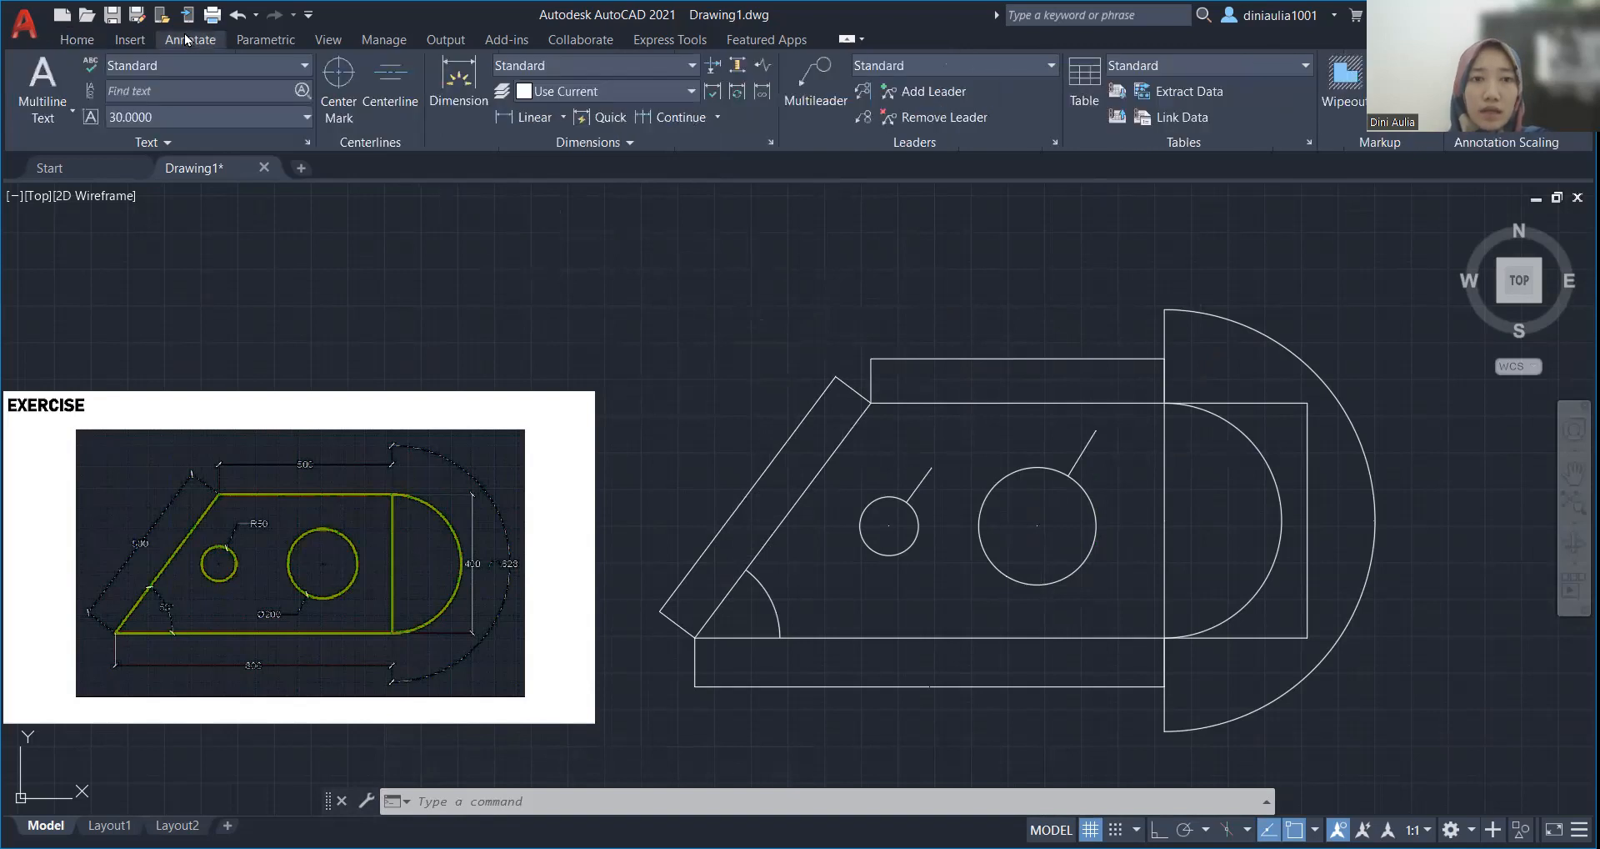
click(771, 143)
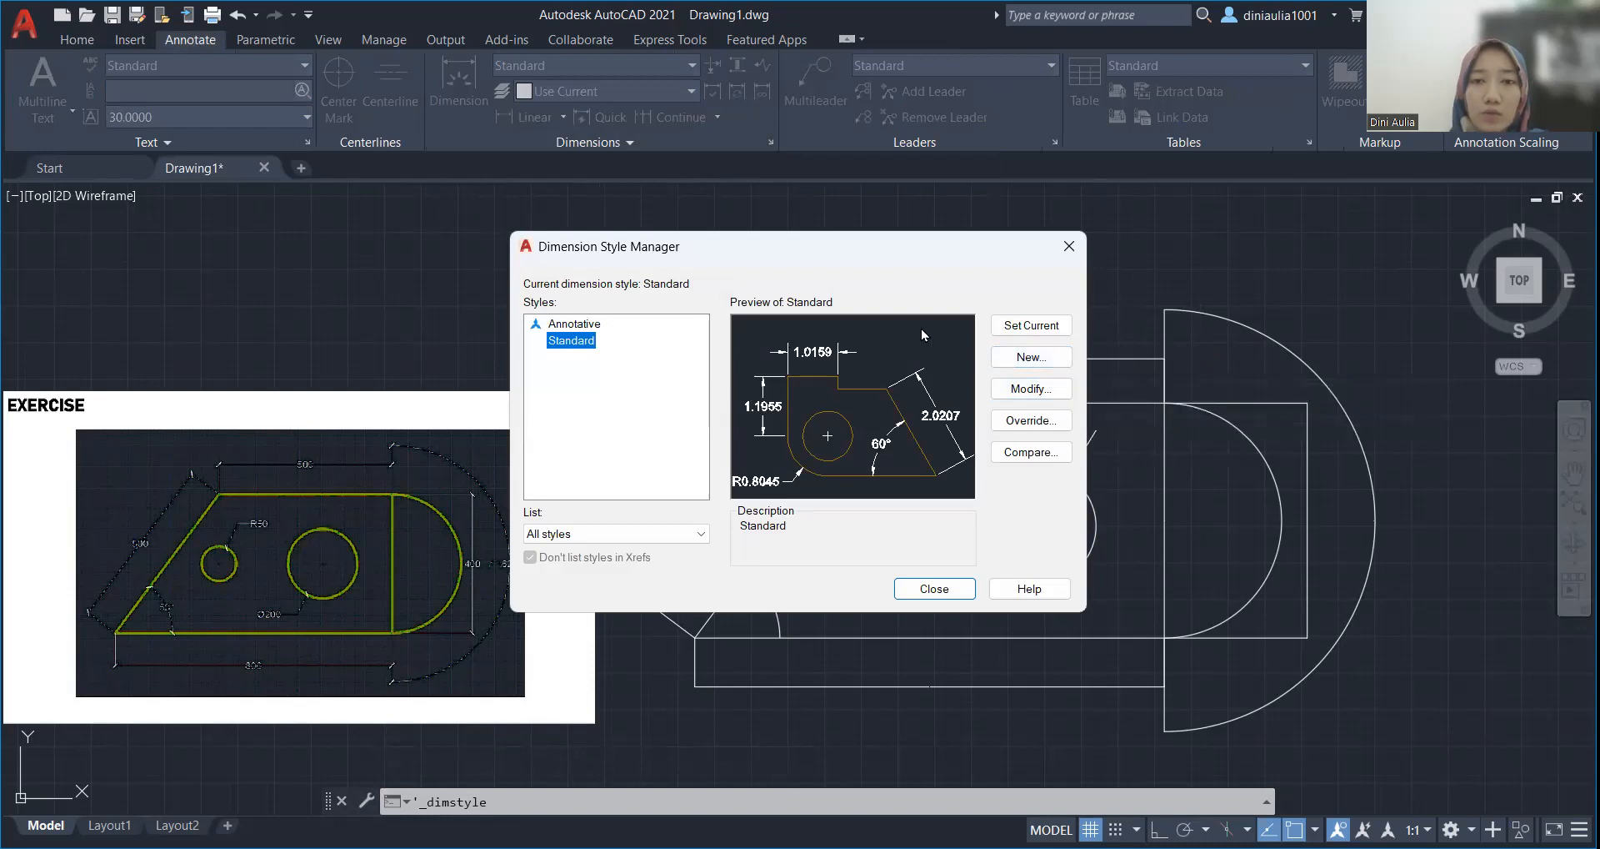
click(1030, 356)
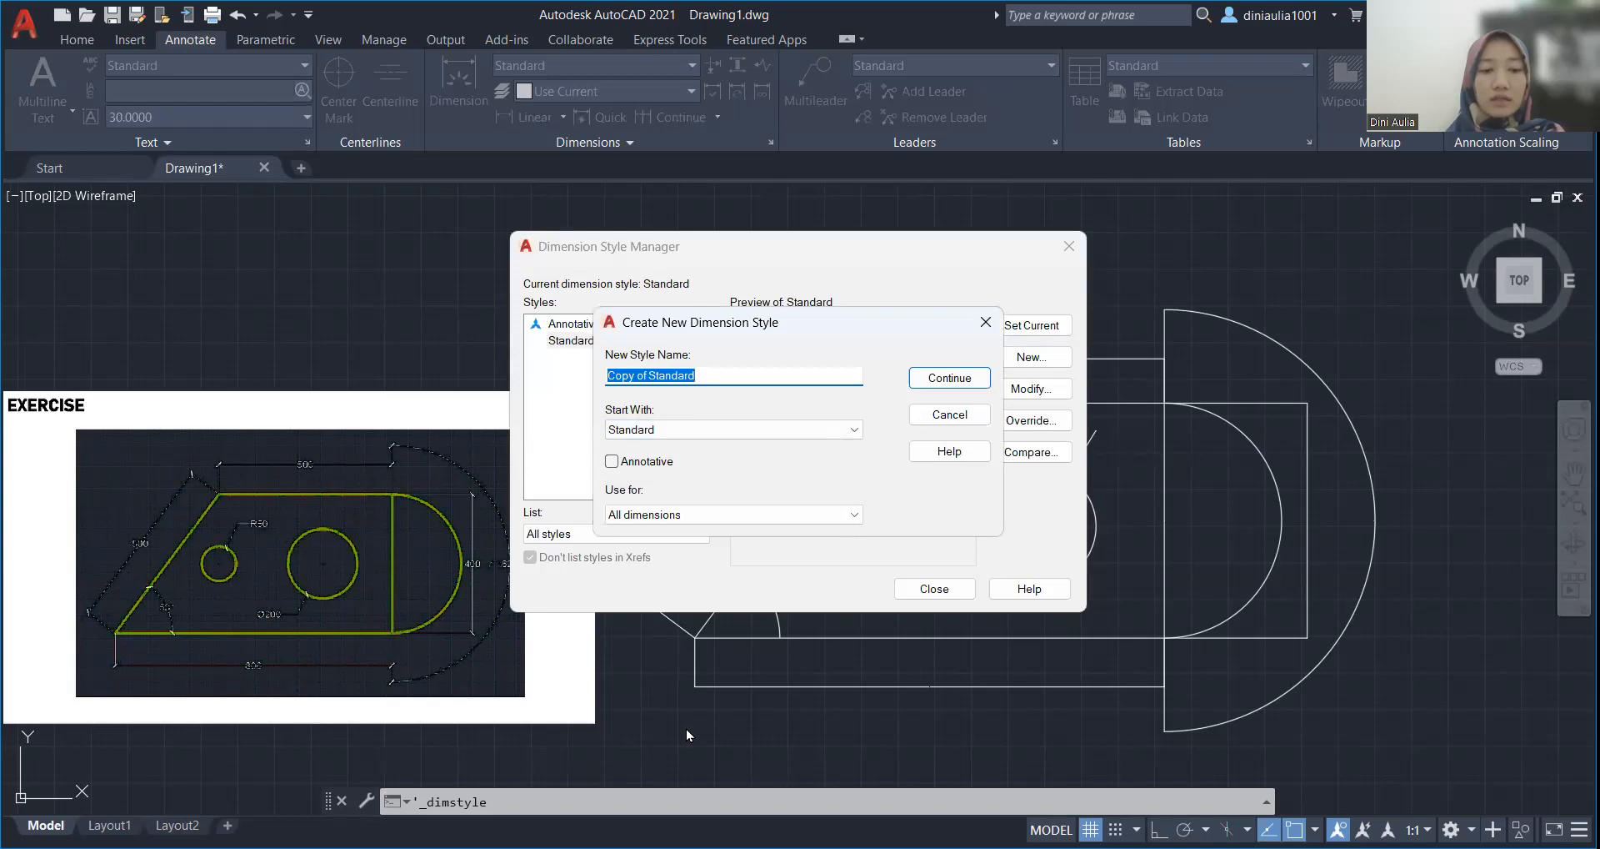
text(C)
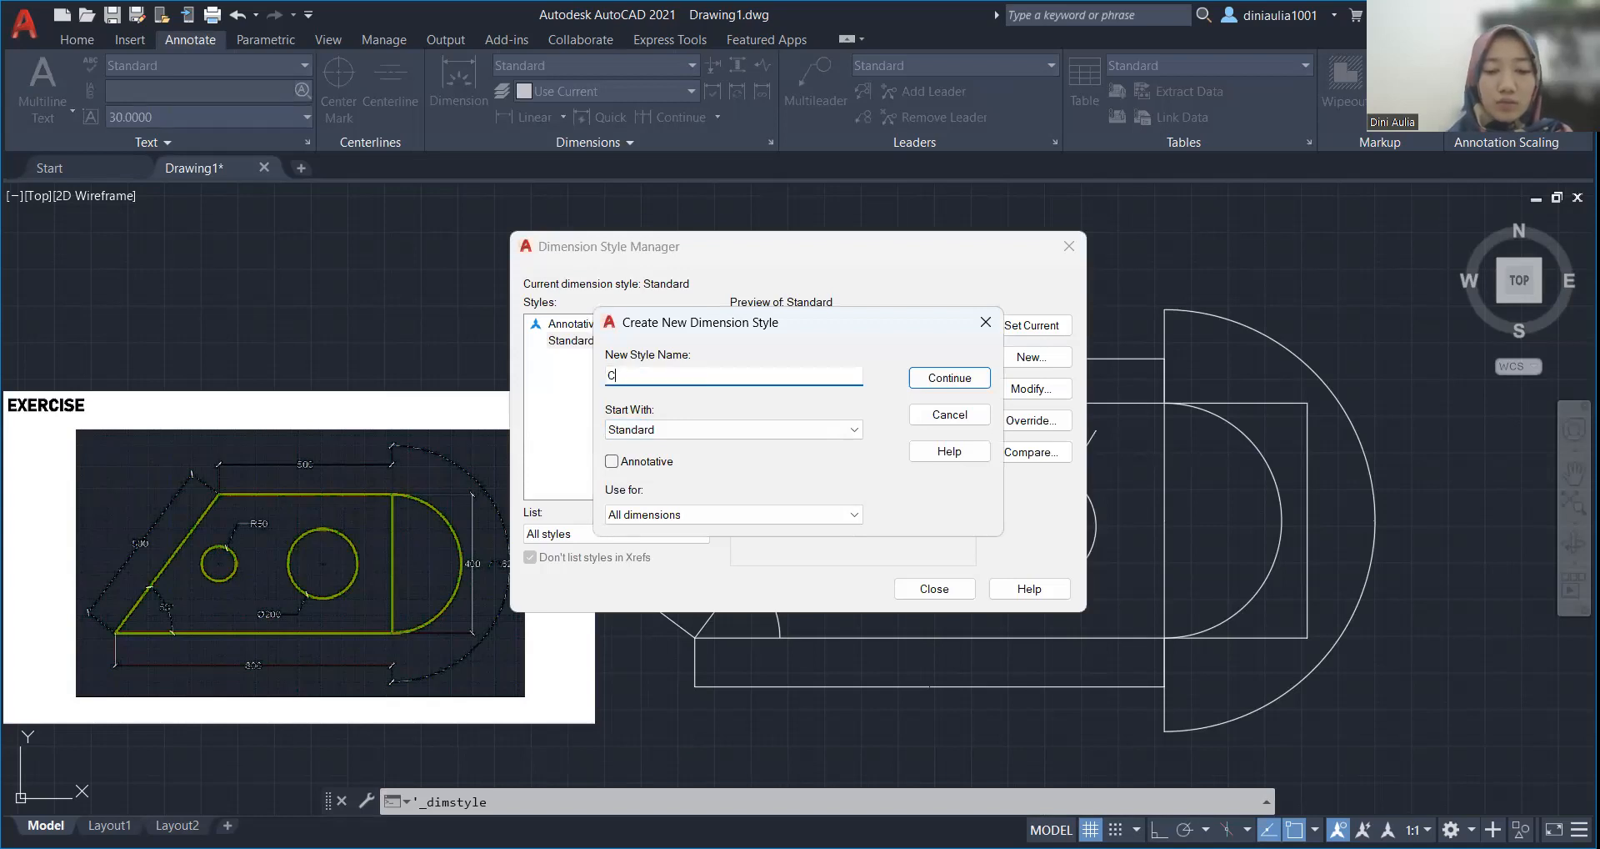
text(OBA DIMENSI)
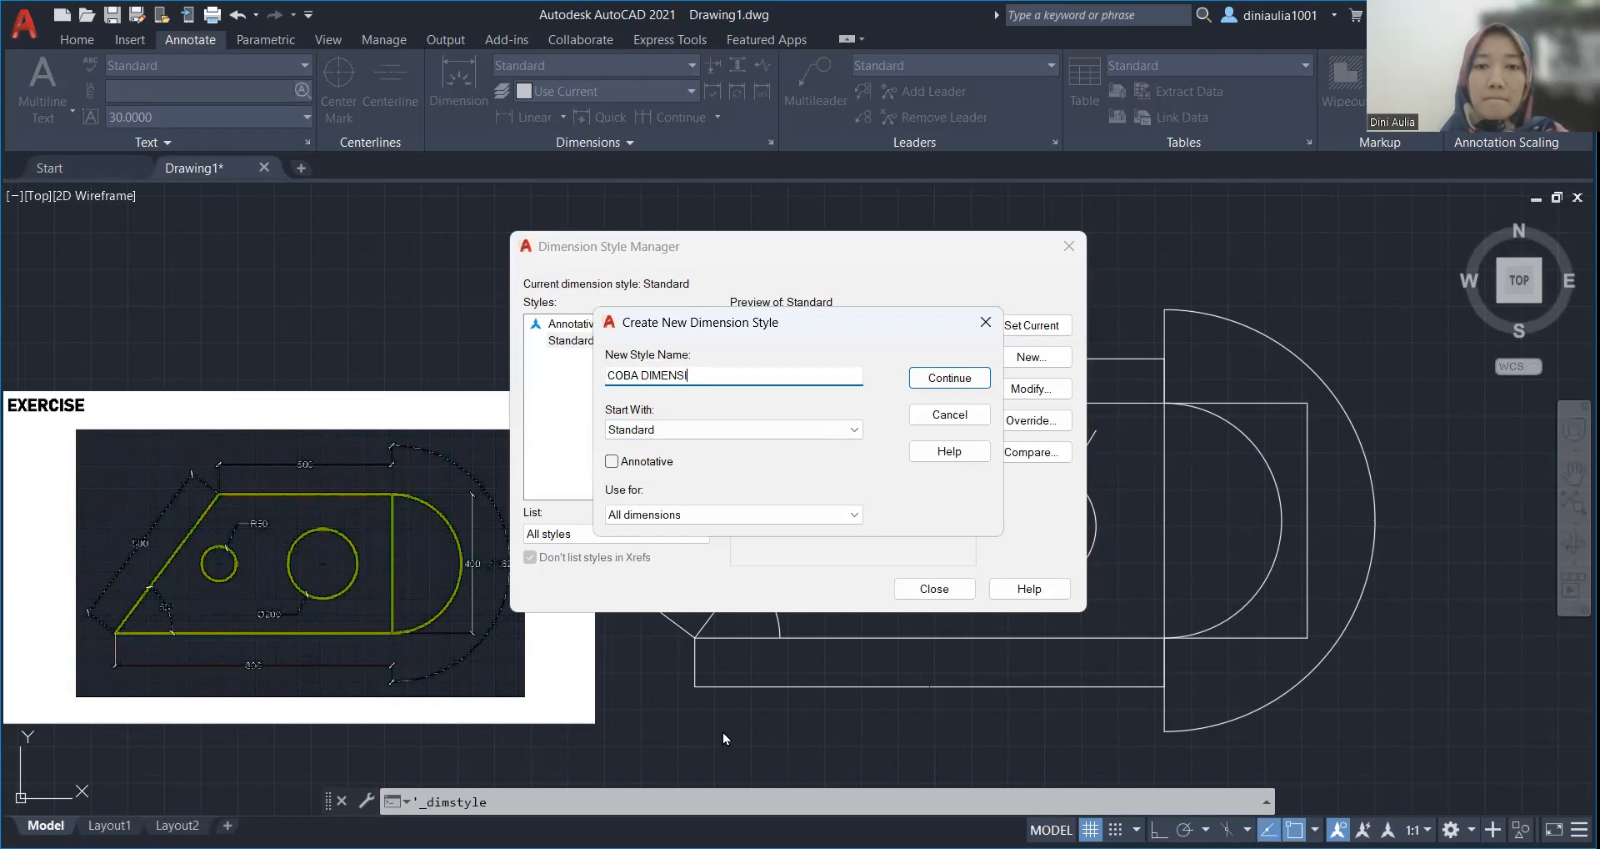
click(979, 385)
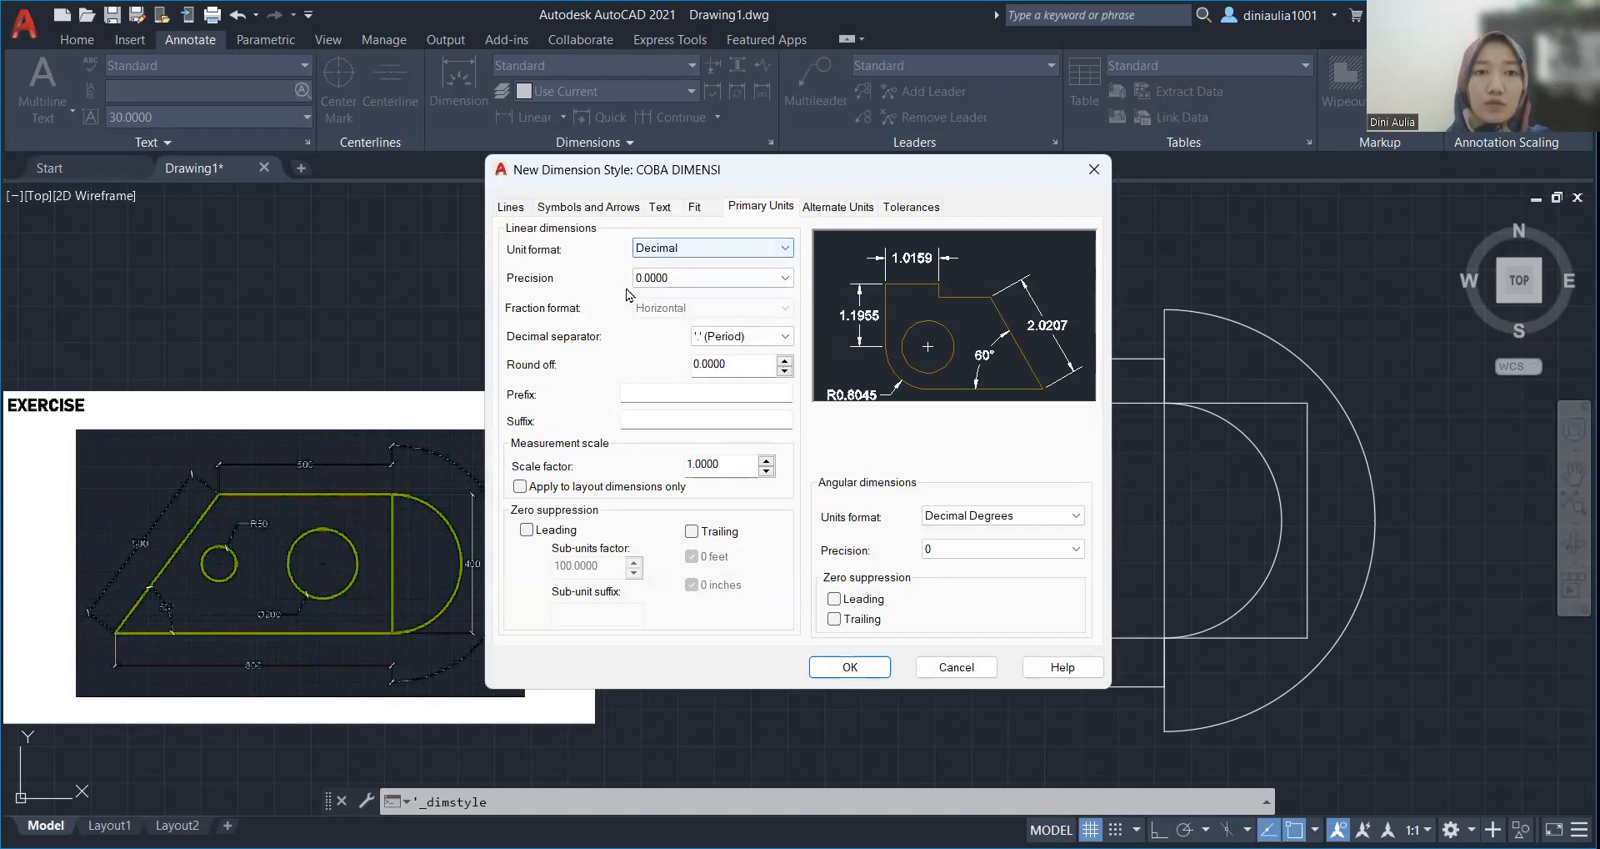
click(515, 209)
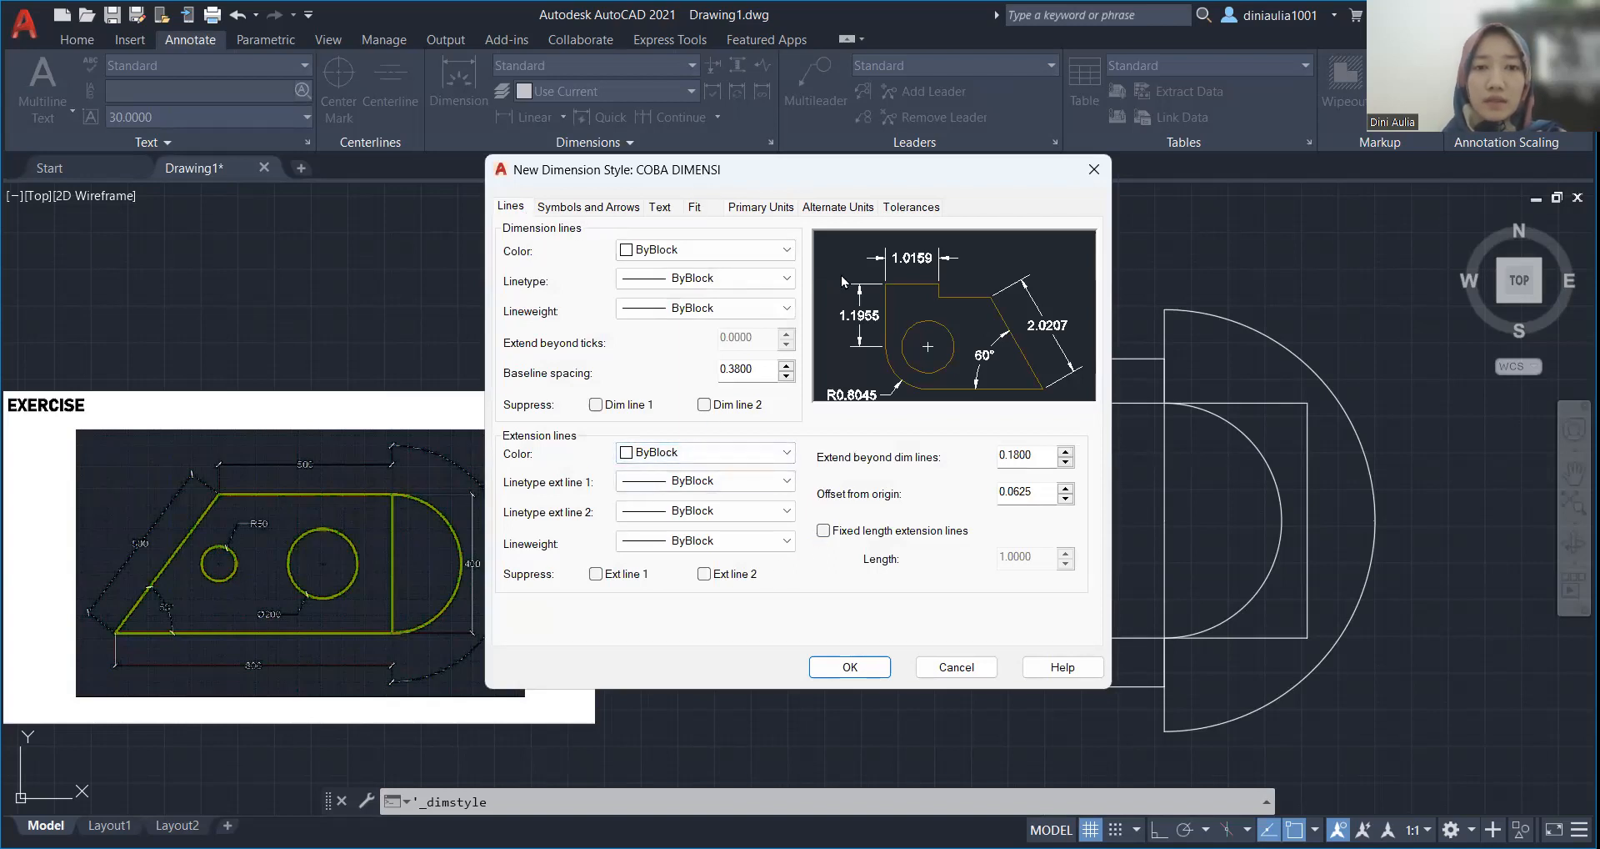
Step: Set the first, second and leader arrowheads of the COBA DIMENSI style to Oblique and the arrow size to 14
click(593, 208)
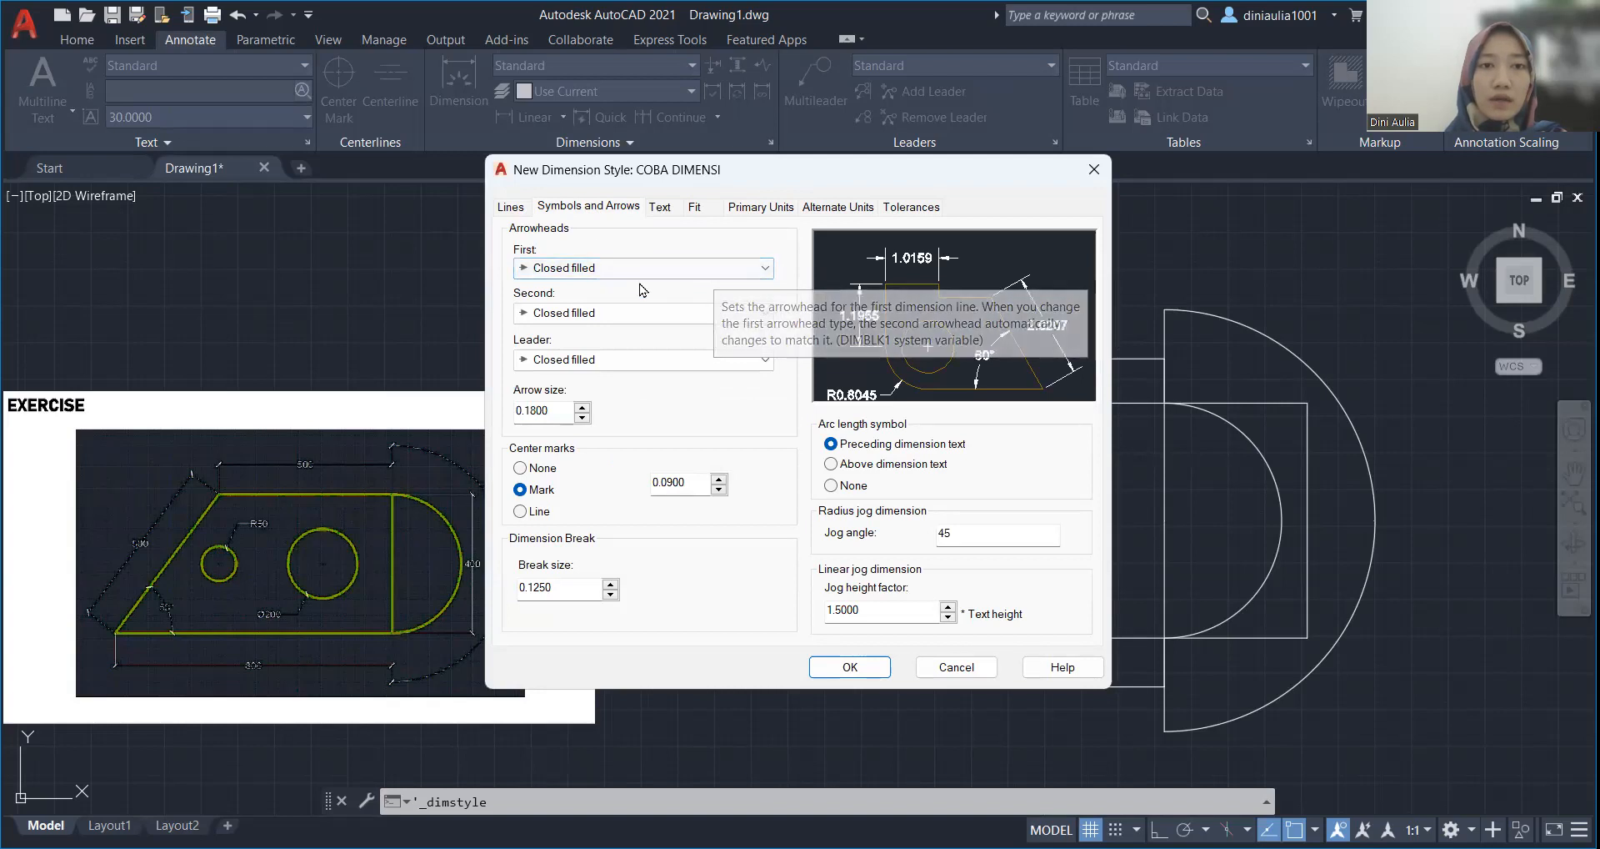
click(659, 268)
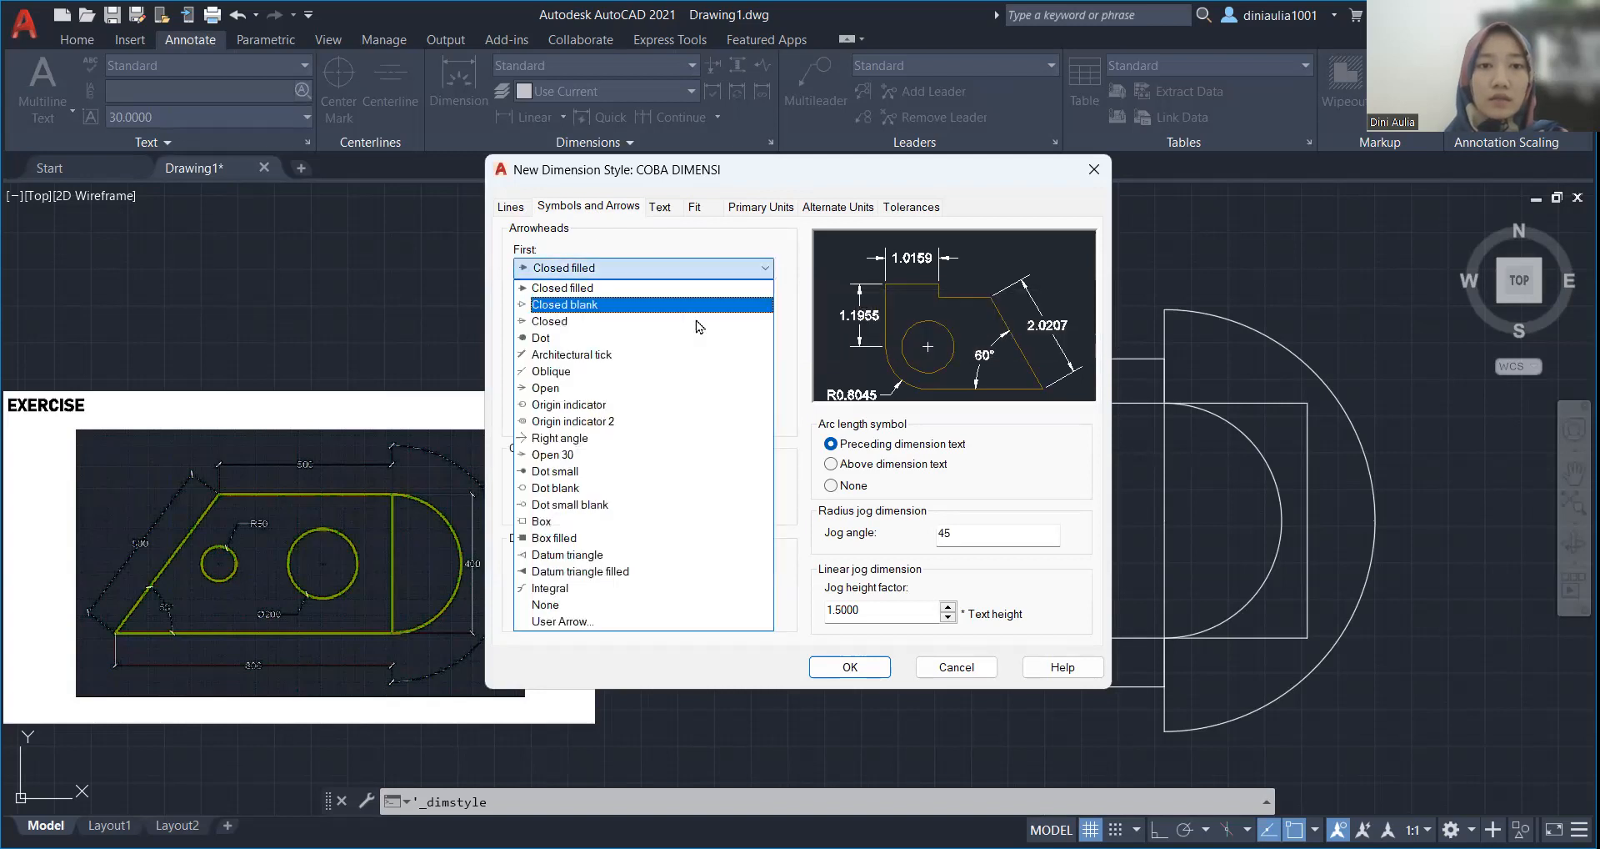
click(621, 370)
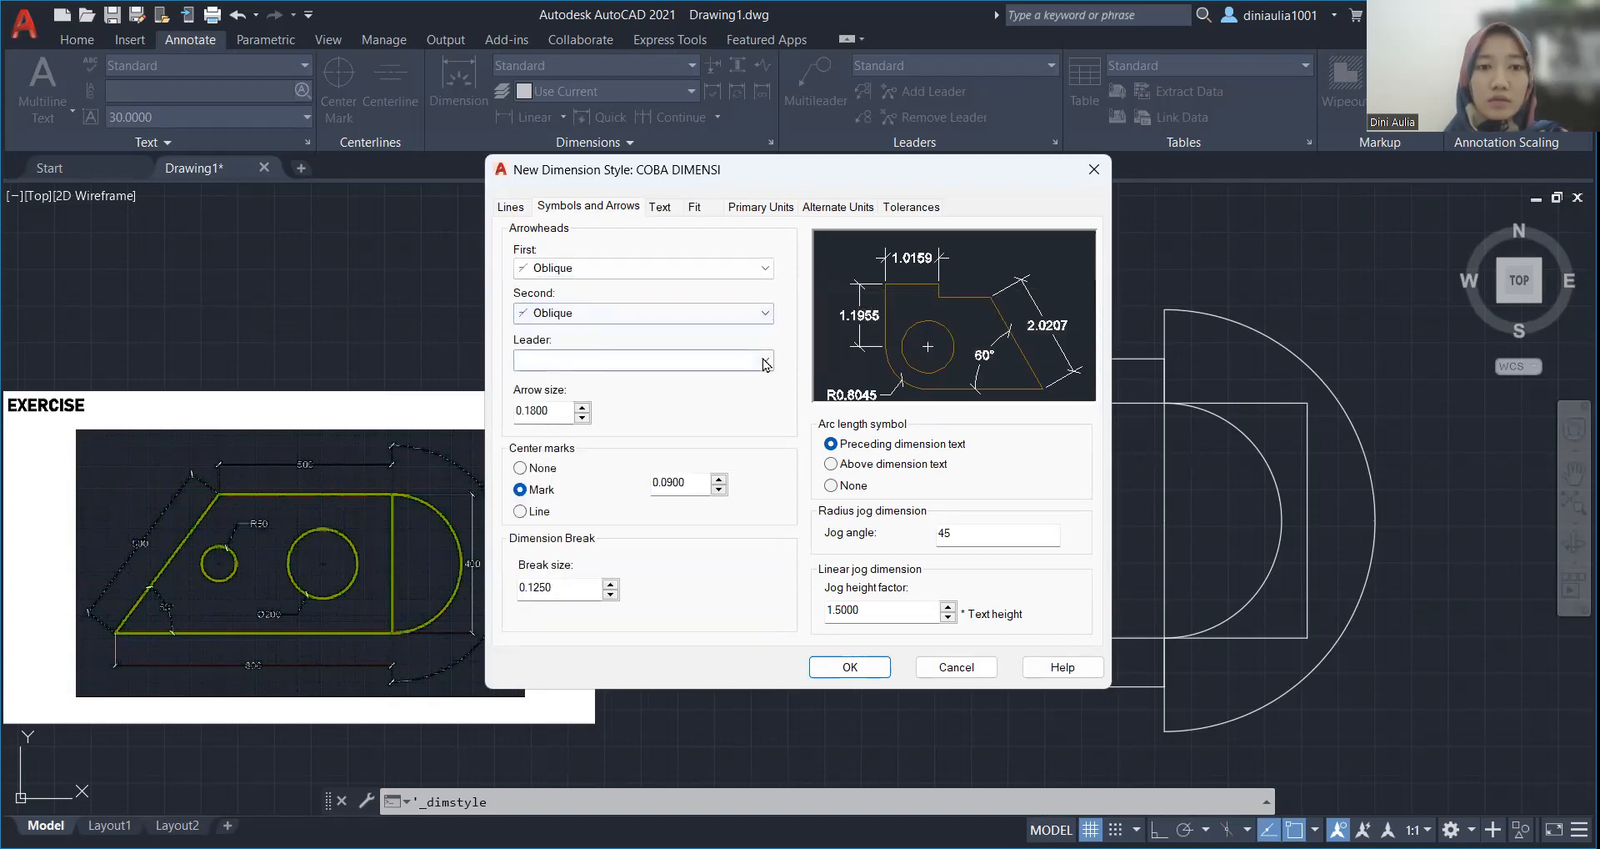
click(596, 359)
click(594, 463)
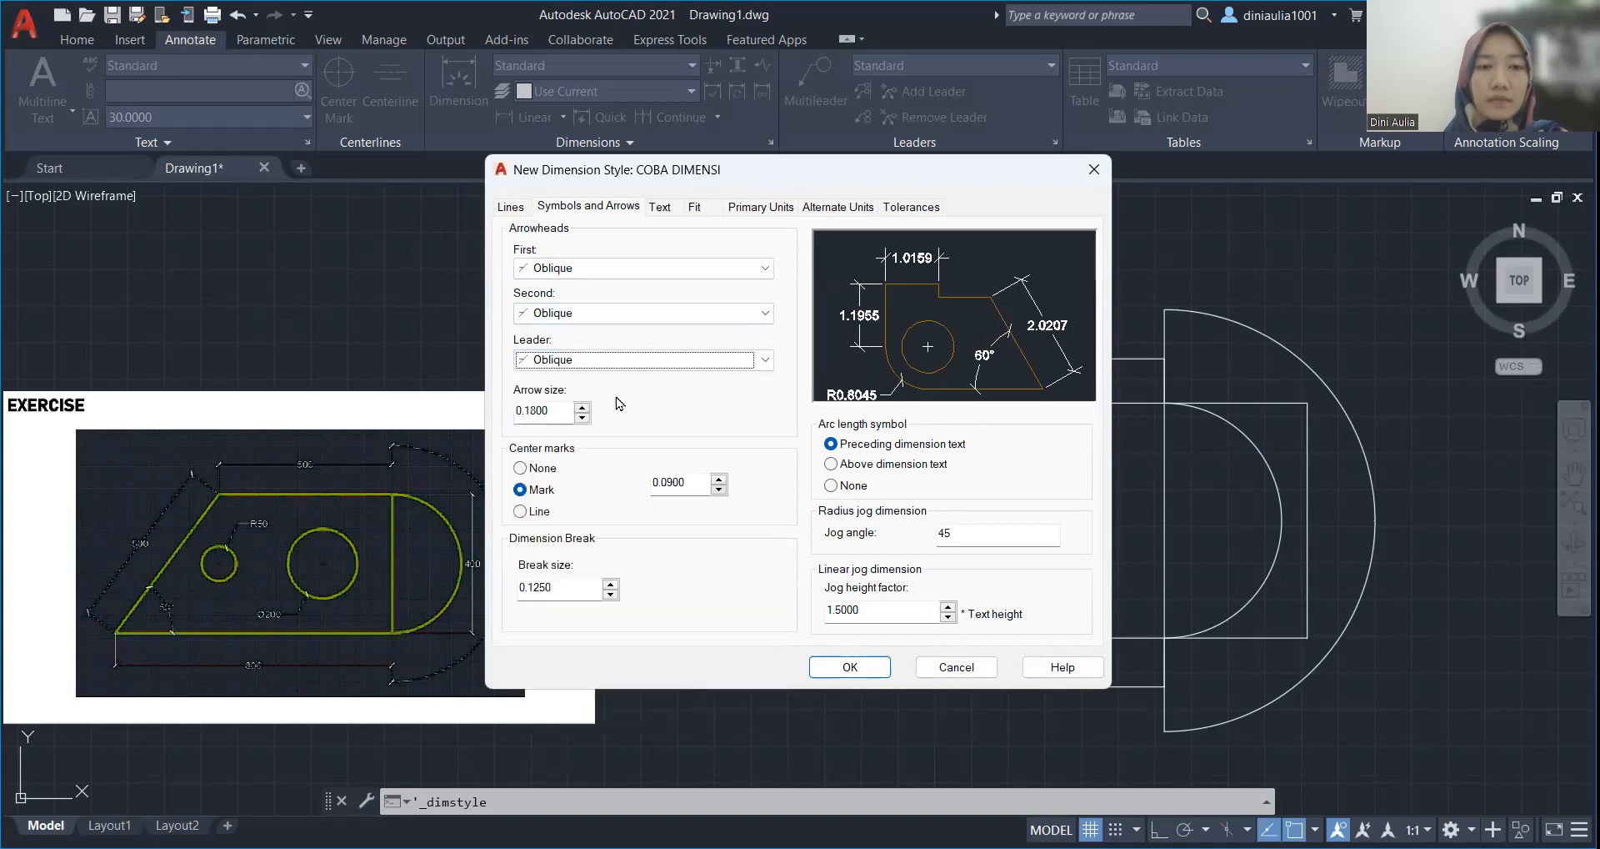
click(562, 416)
drag(562, 414, 511, 417)
text(14)
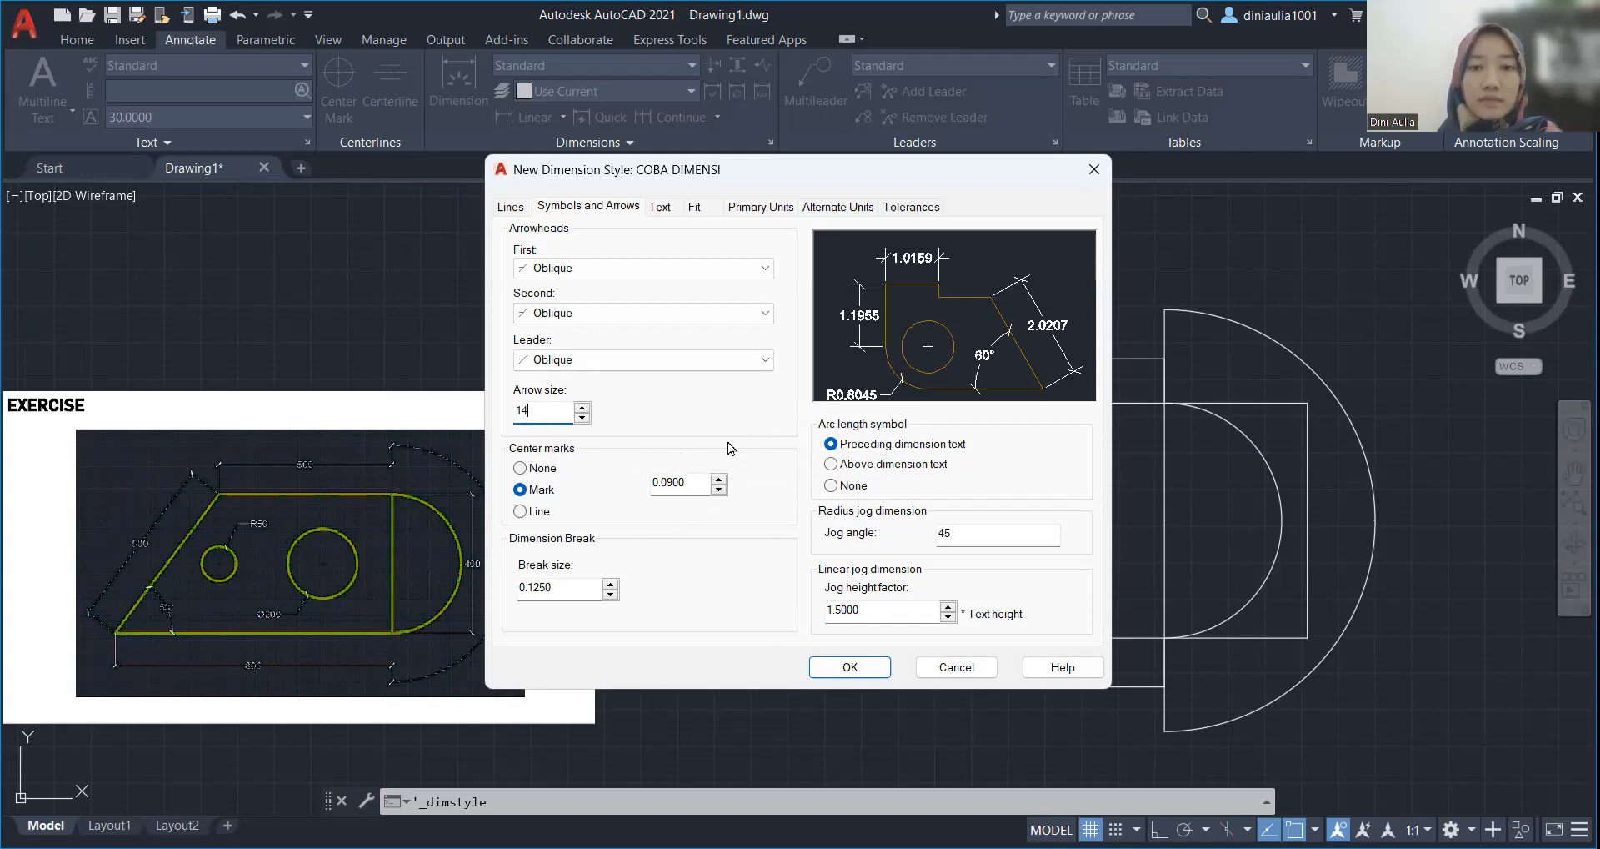
Step: Open the Standard text style from the dimension style's text settings and set its font to Broadway
click(661, 208)
click(783, 260)
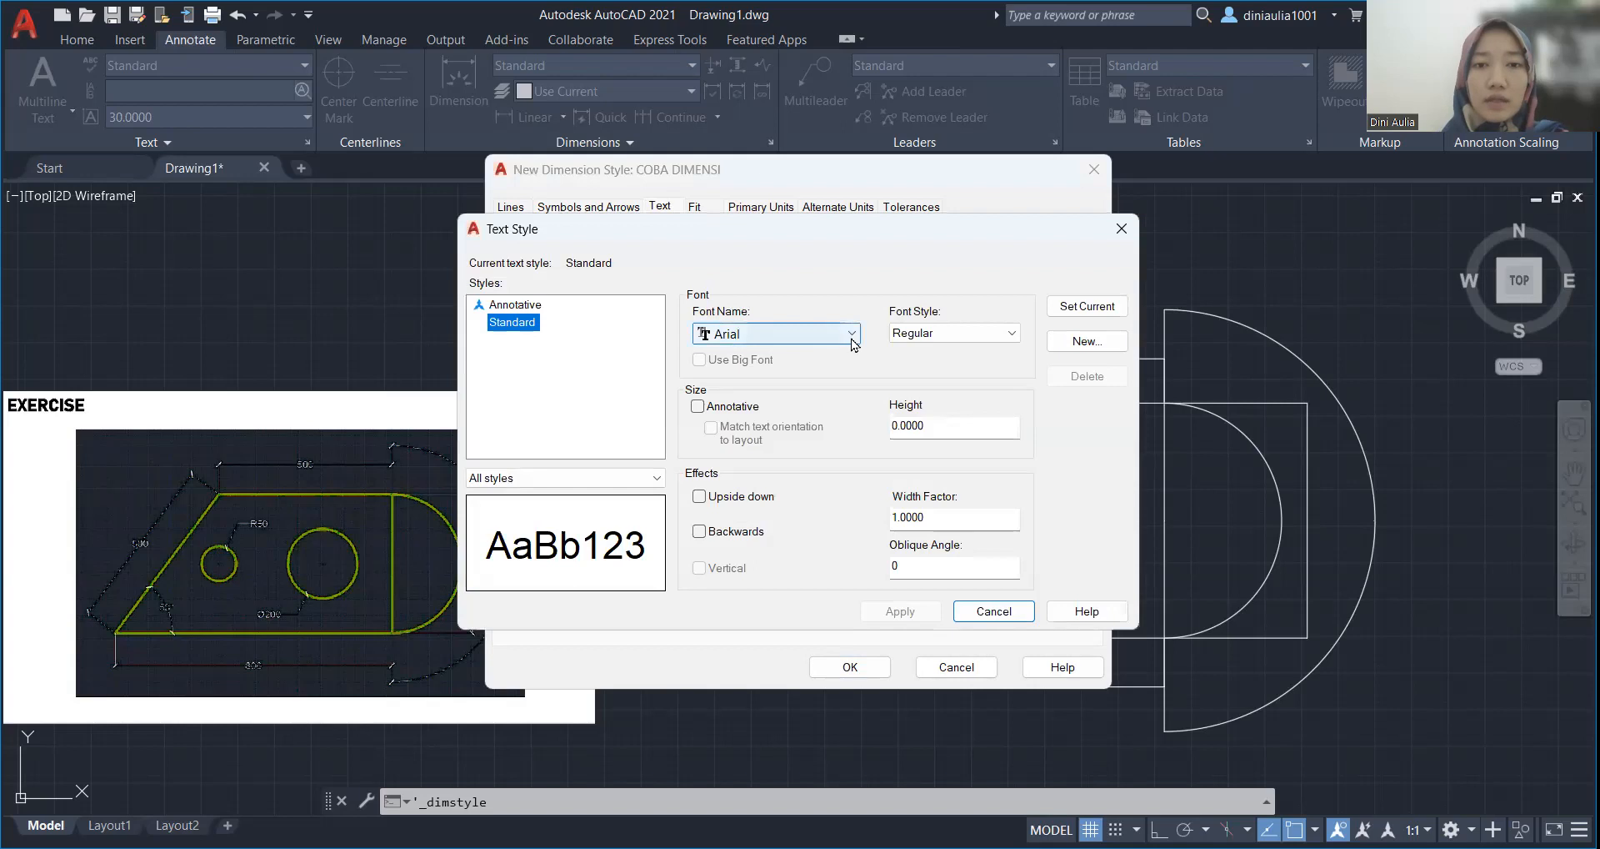
click(851, 334)
scroll(820, 405, down, 6)
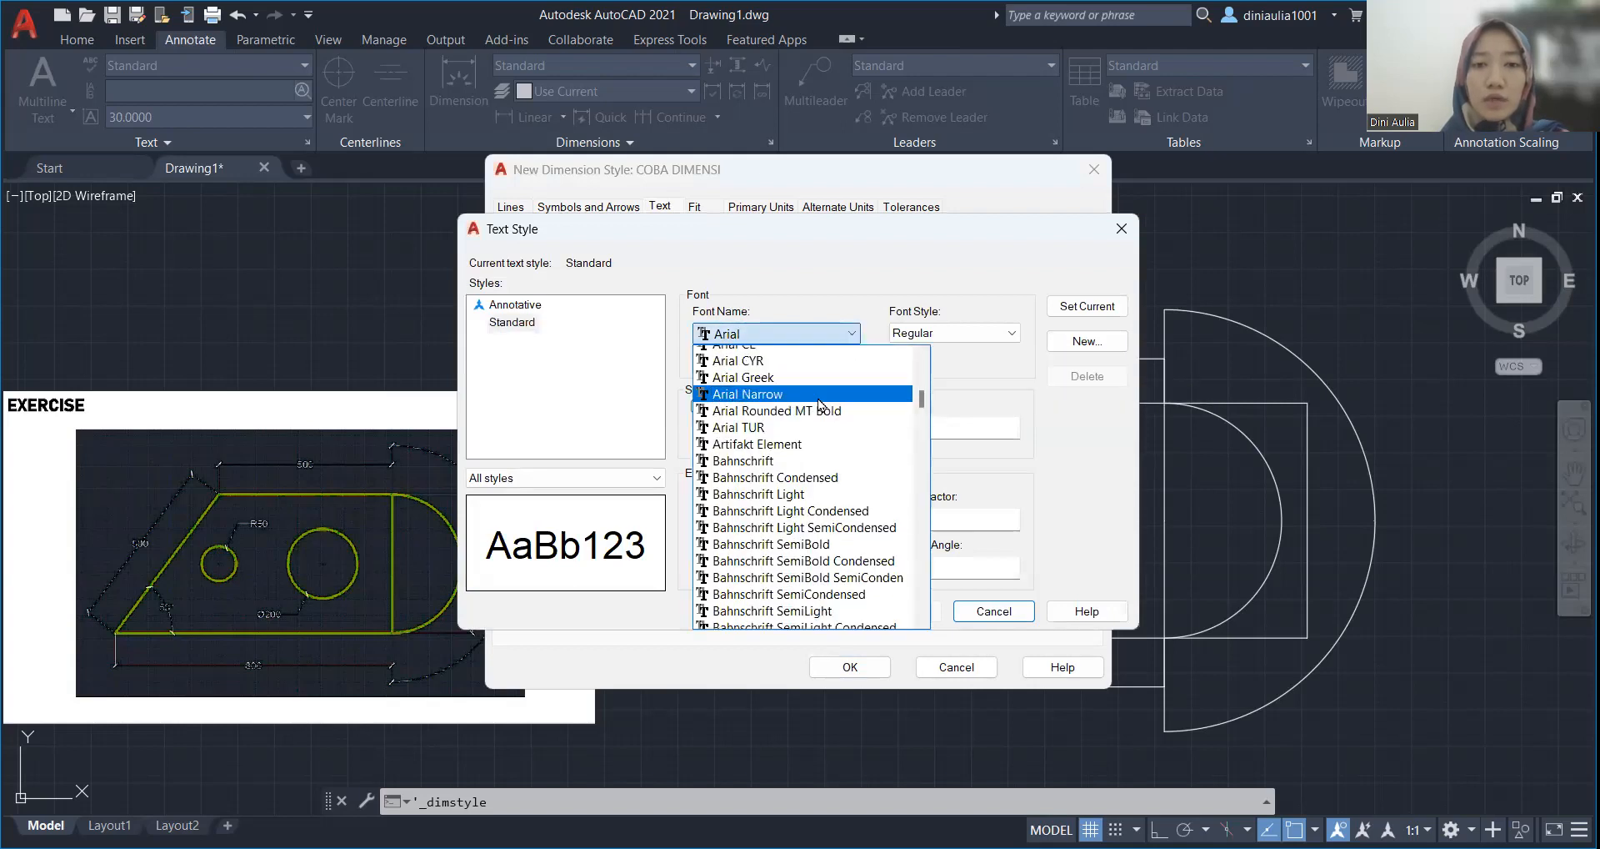
scroll(821, 405, down, 3)
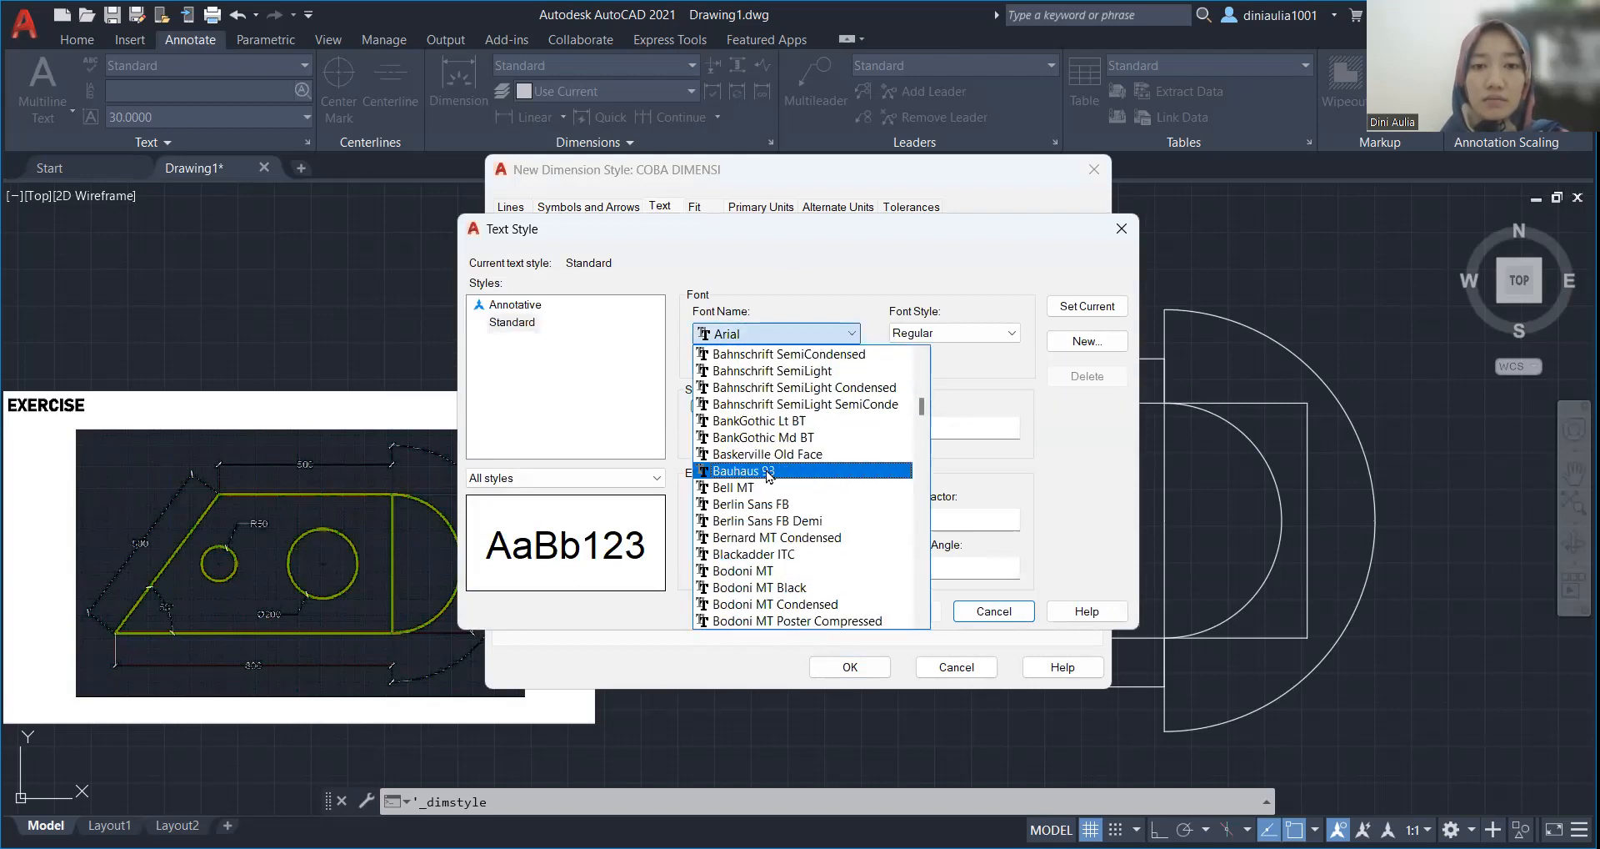
click(768, 472)
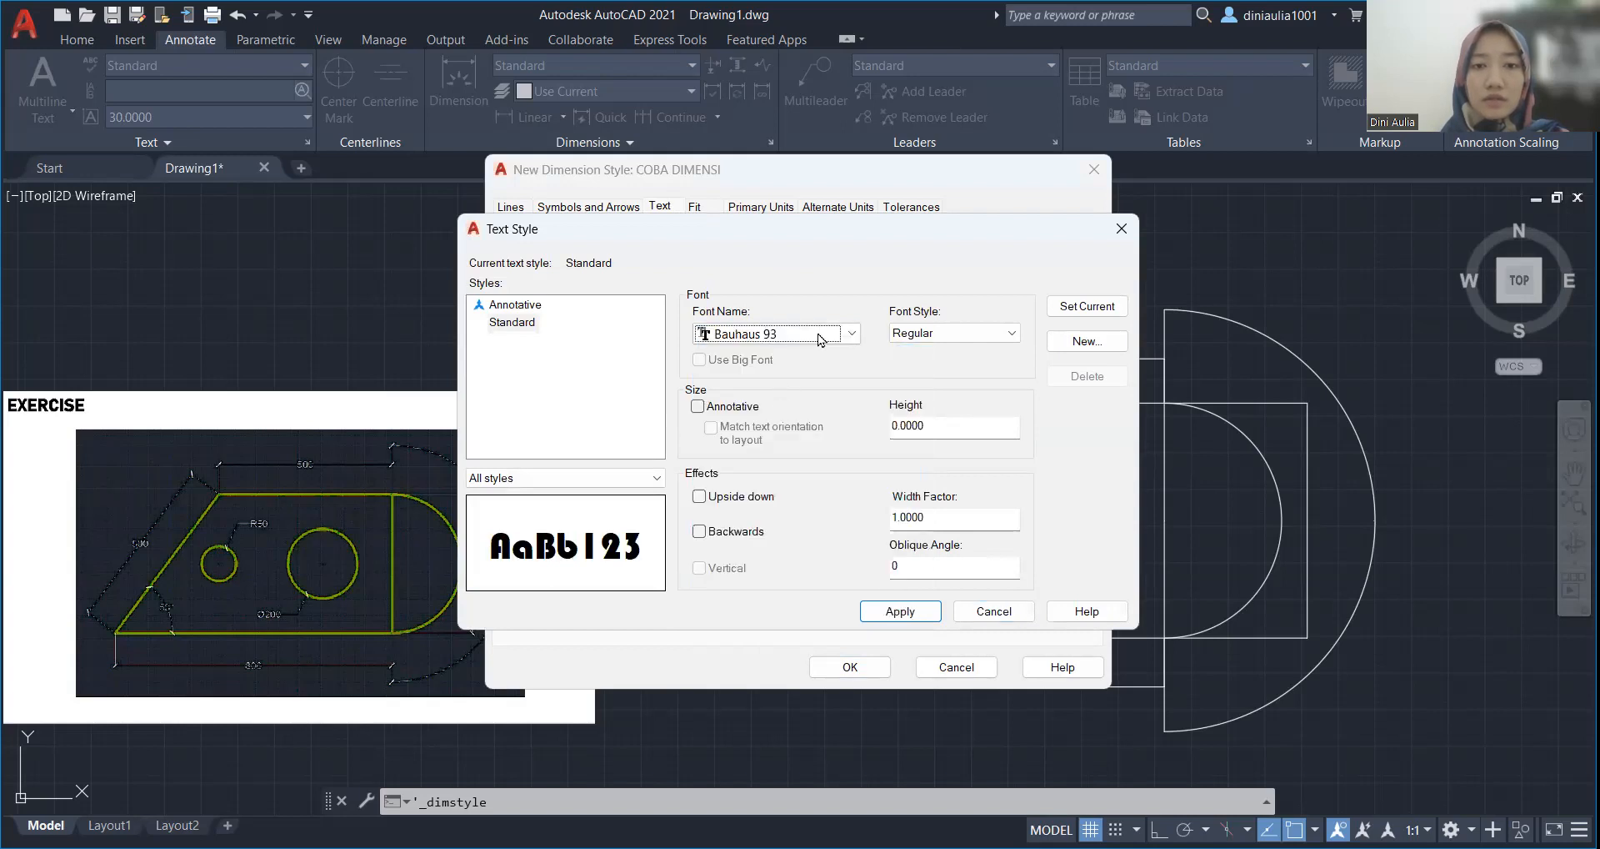
click(851, 334)
scroll(766, 425, down, 2)
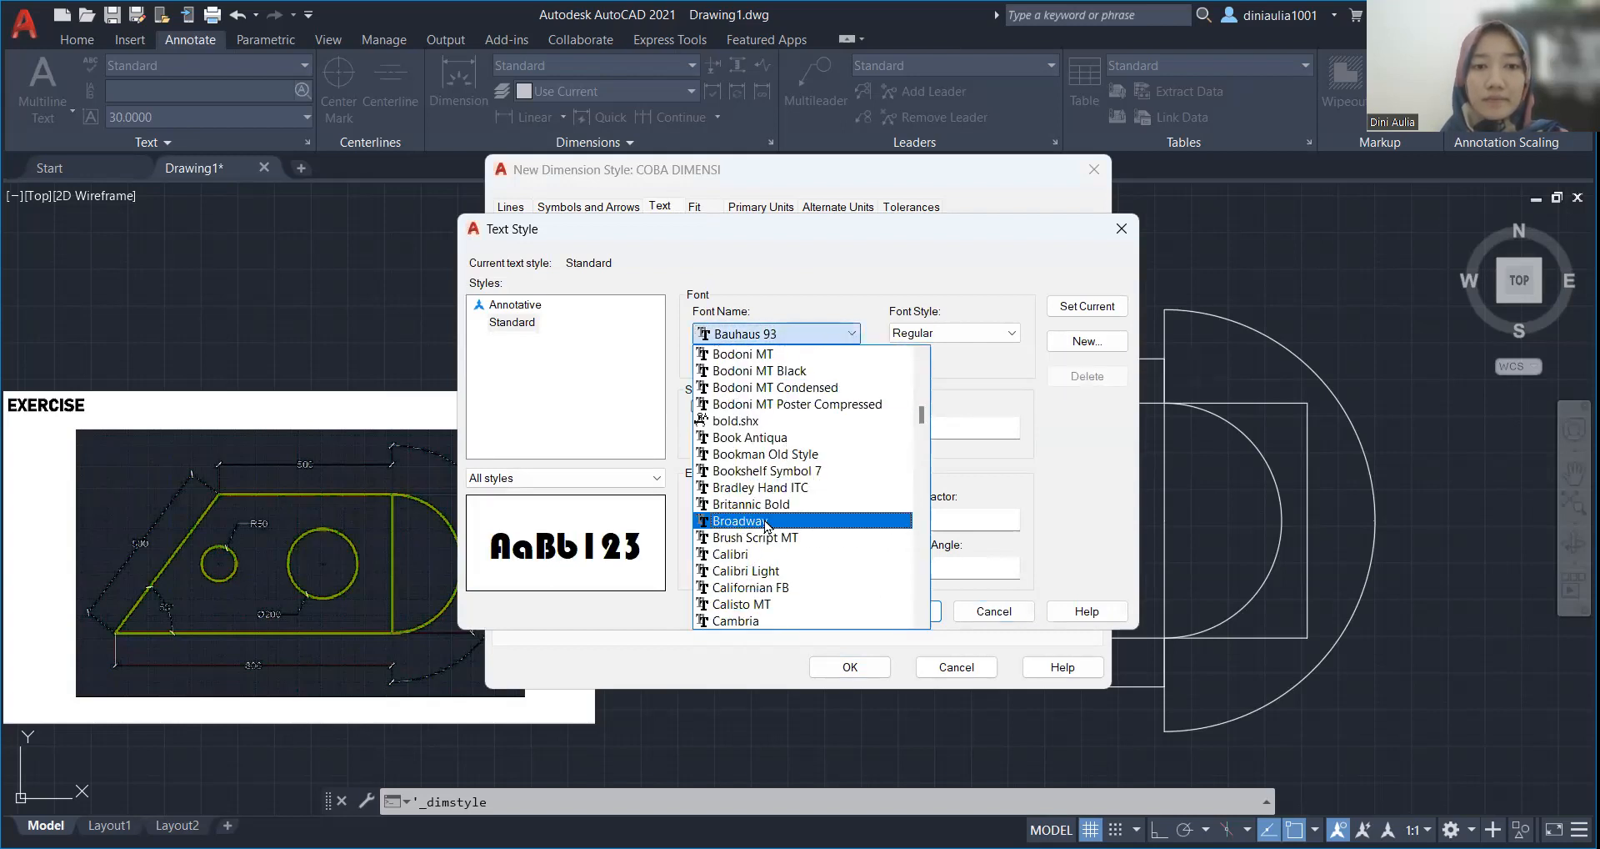
click(767, 522)
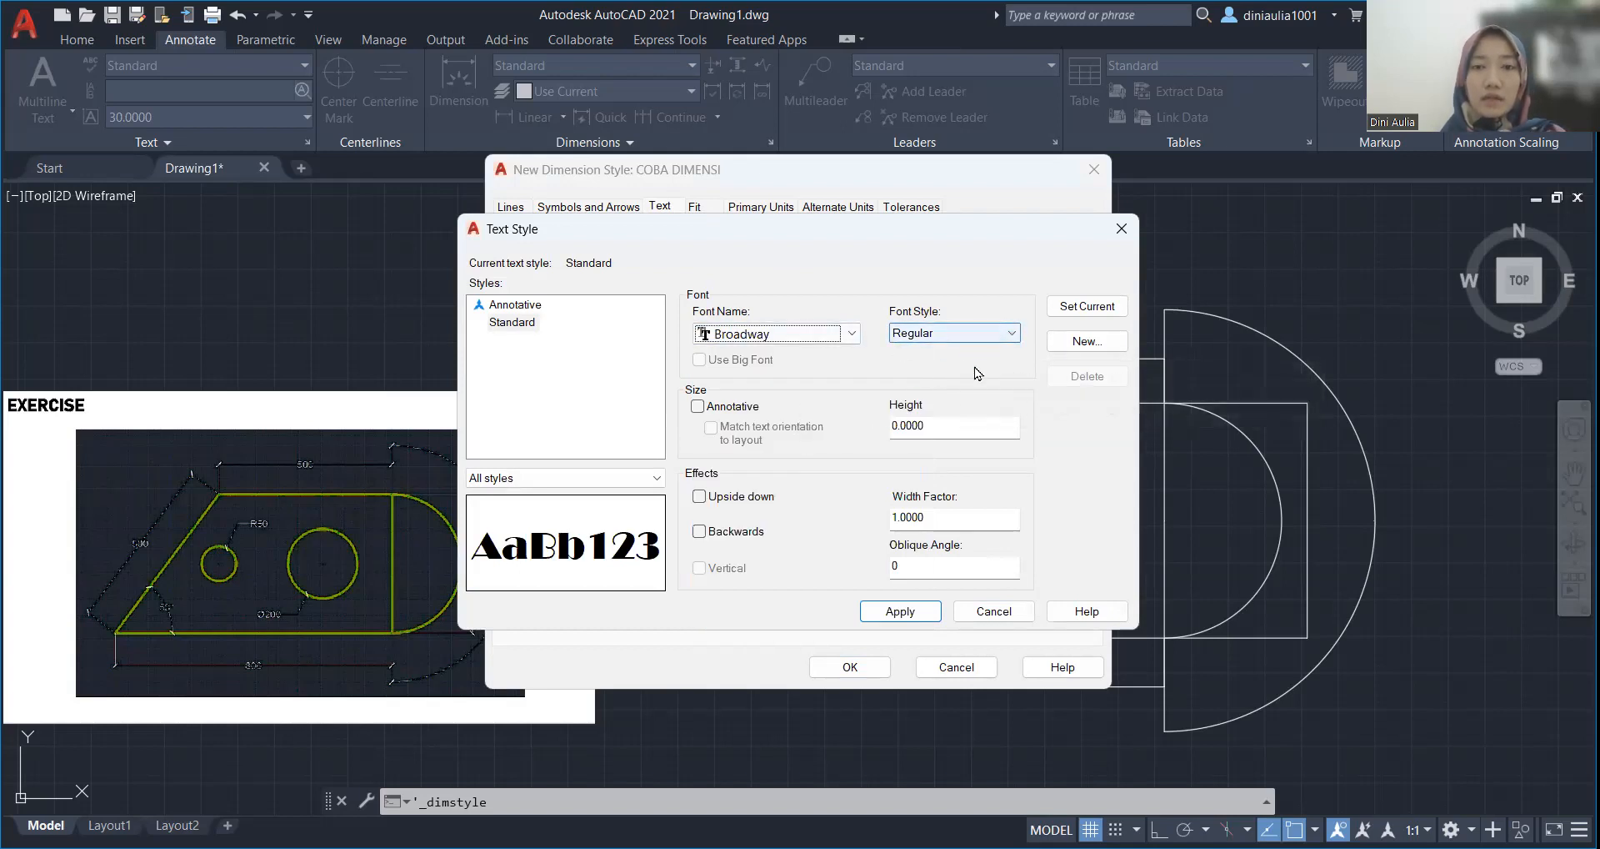
Step: Set the Standard text style's height to 20, apply it, make the style current and close the text style settings
double_click(961, 430)
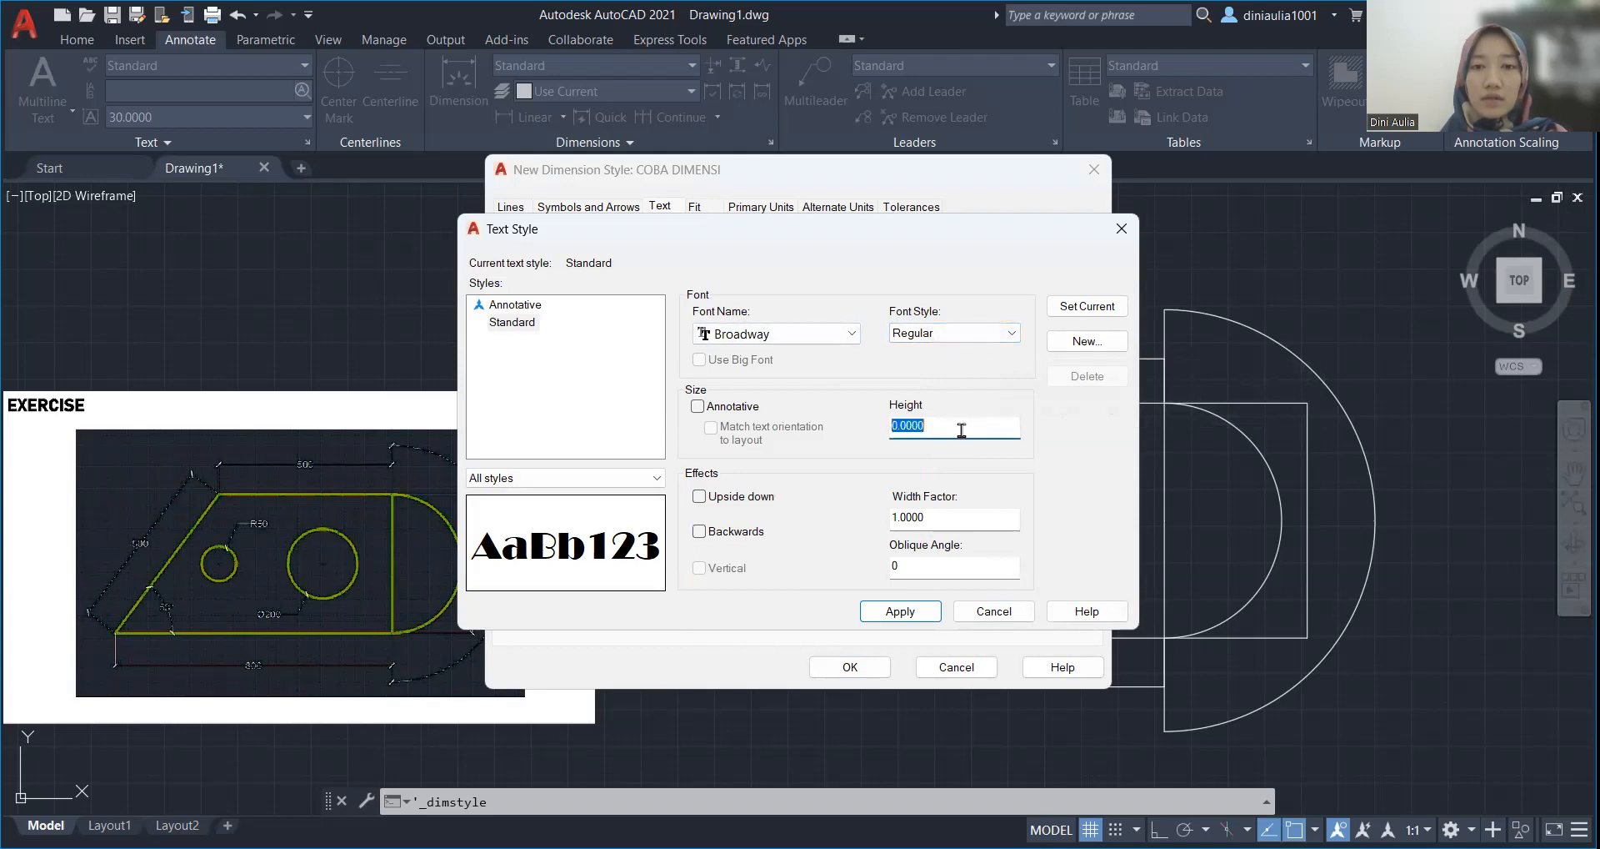
text(2)
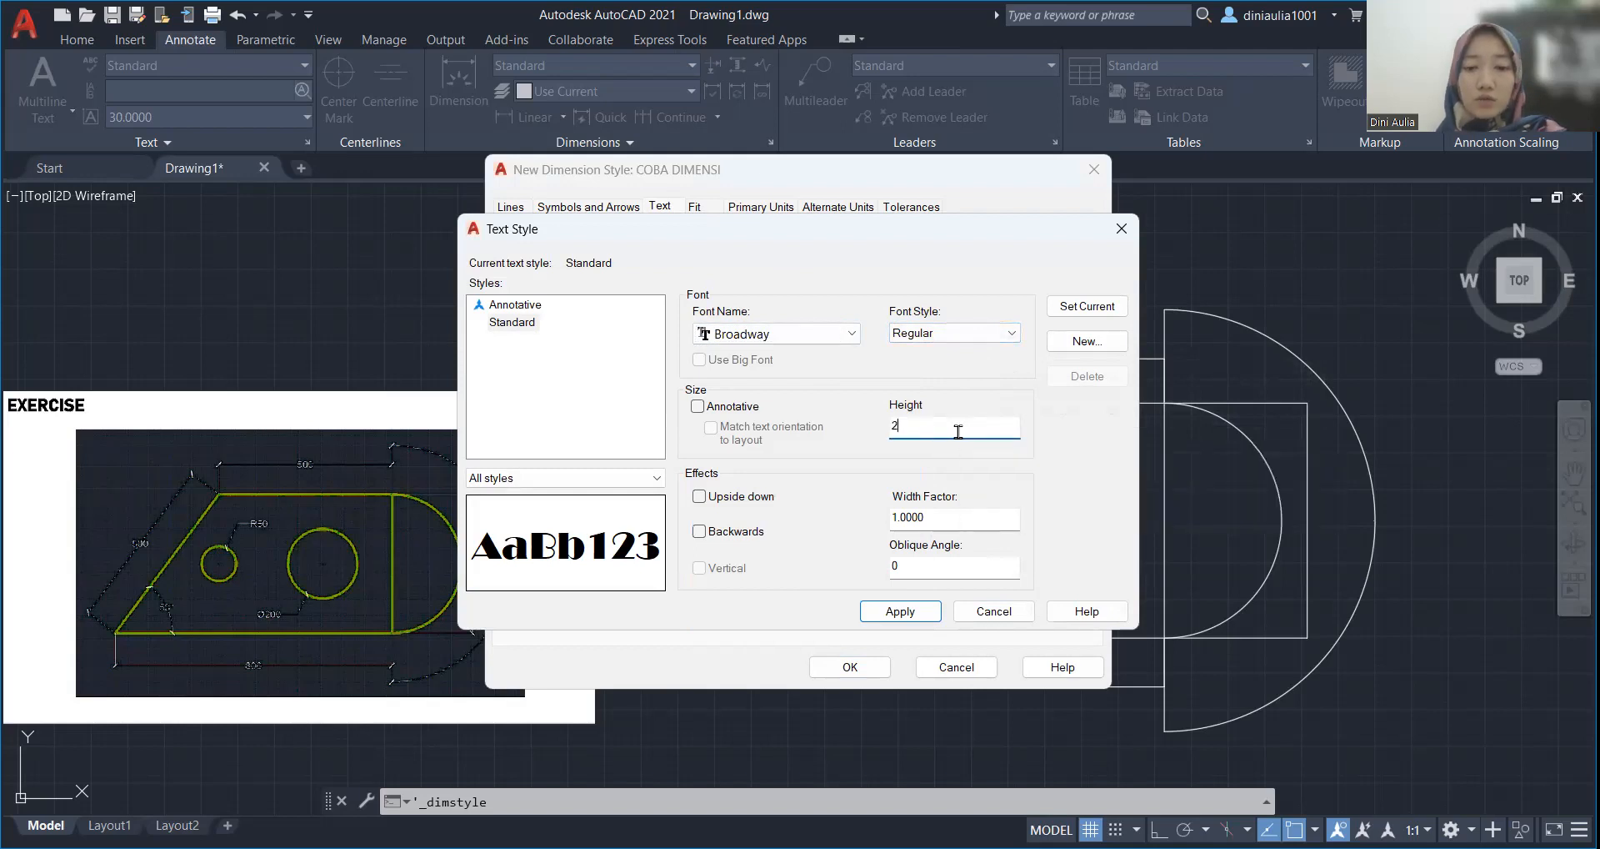
text(0)
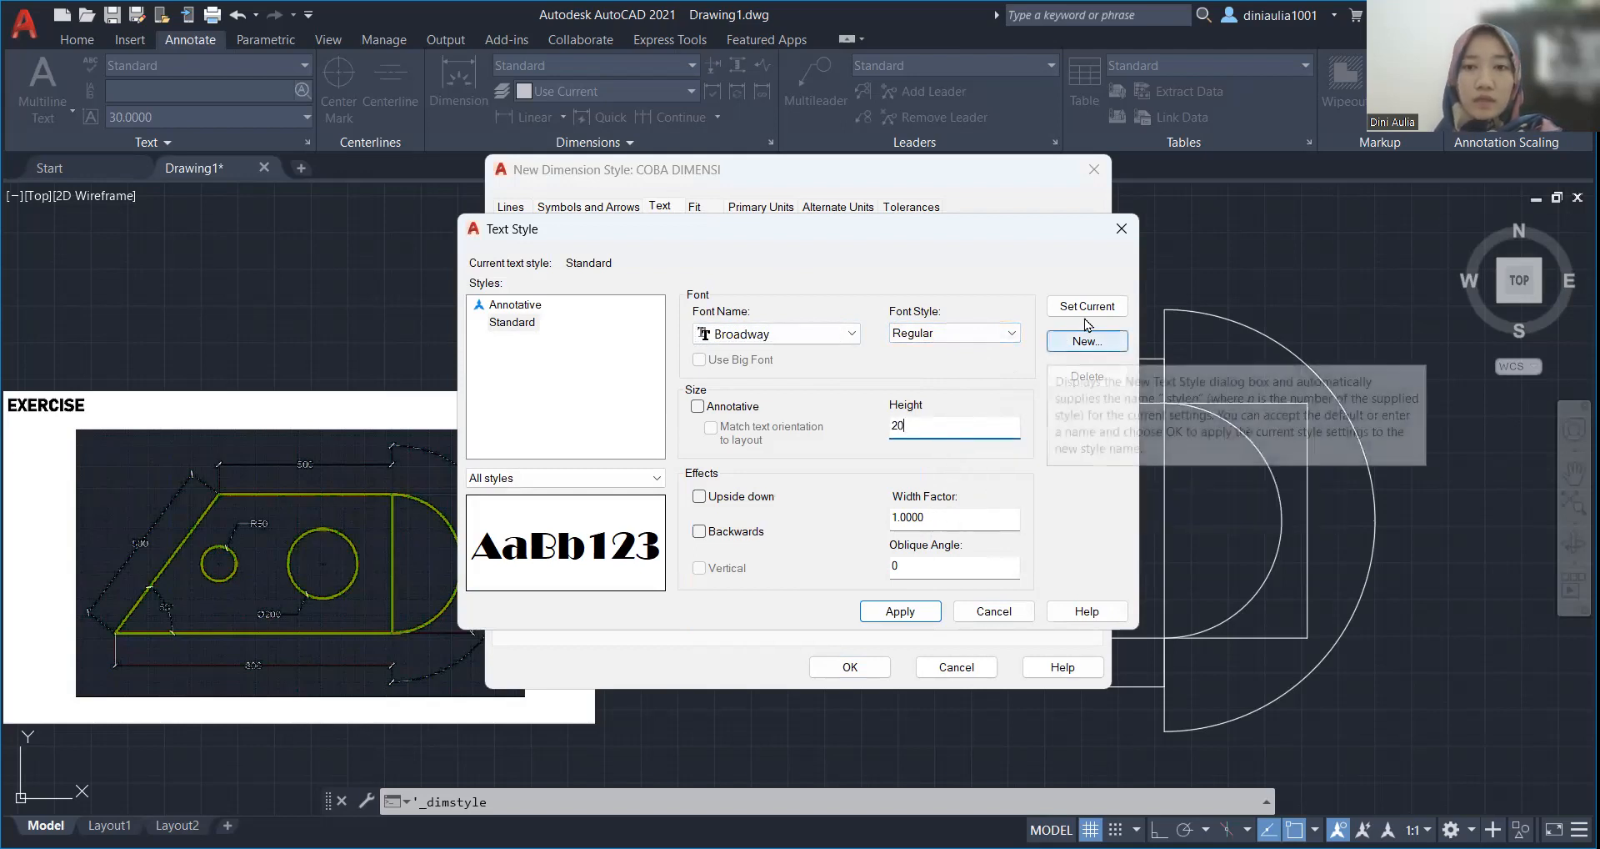
click(900, 617)
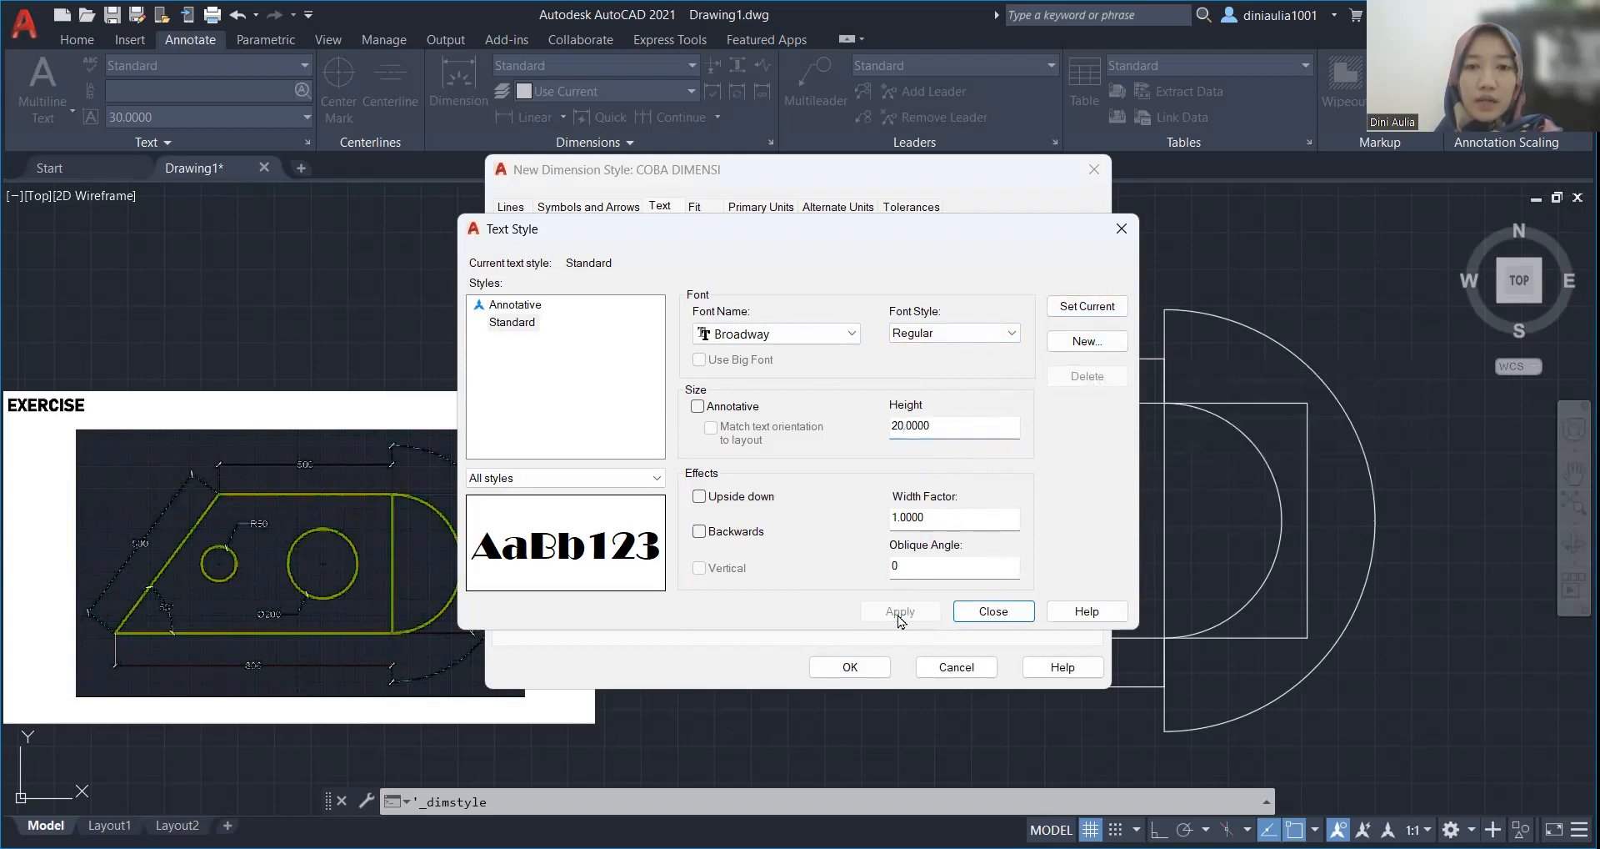
click(1088, 307)
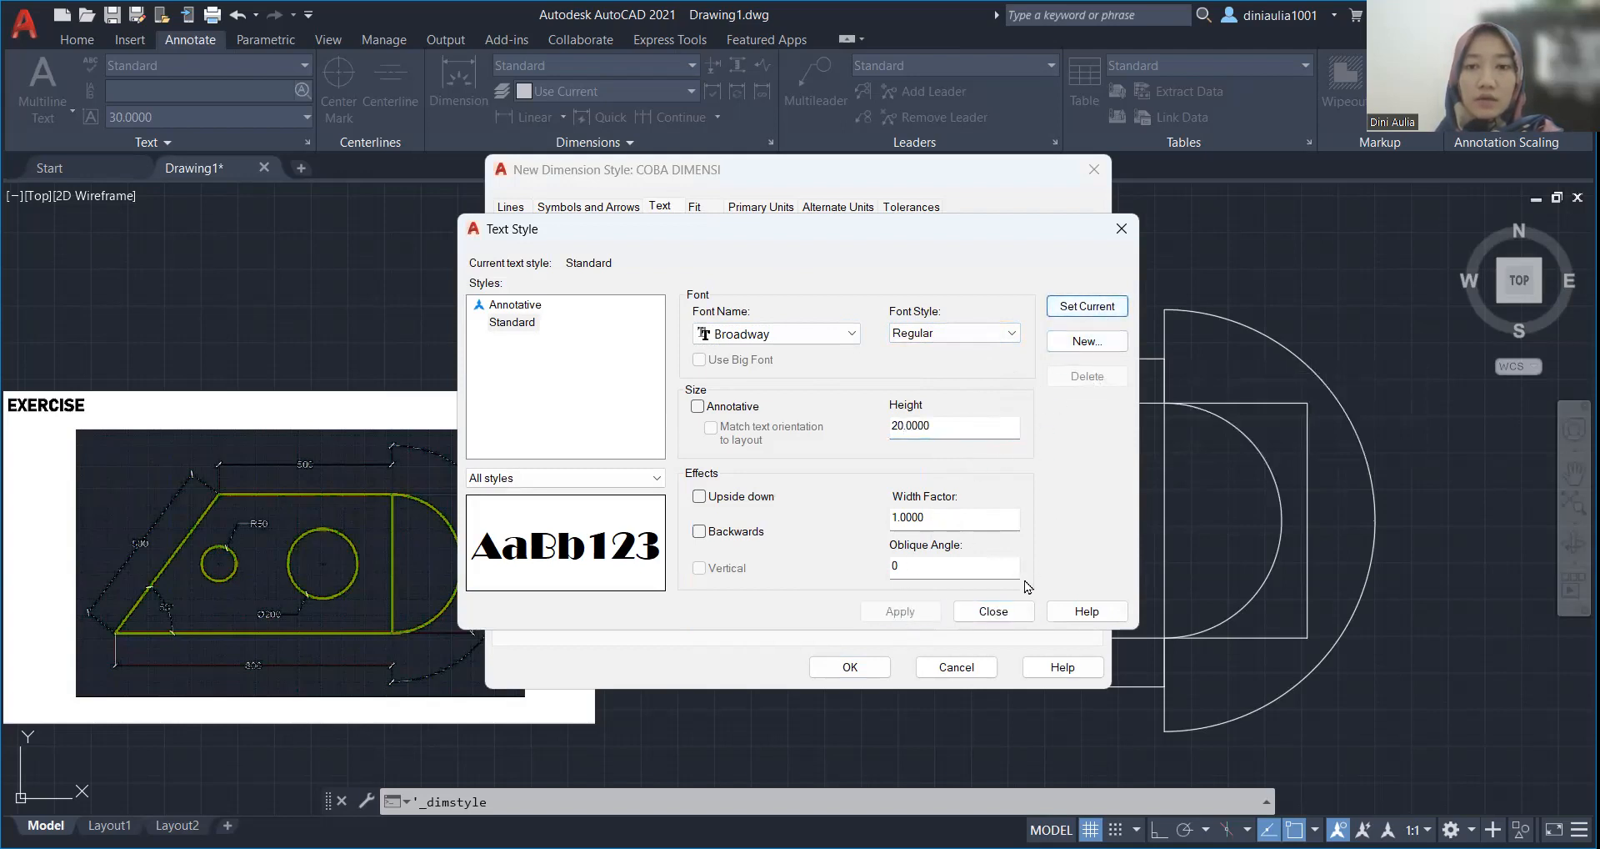
click(1122, 230)
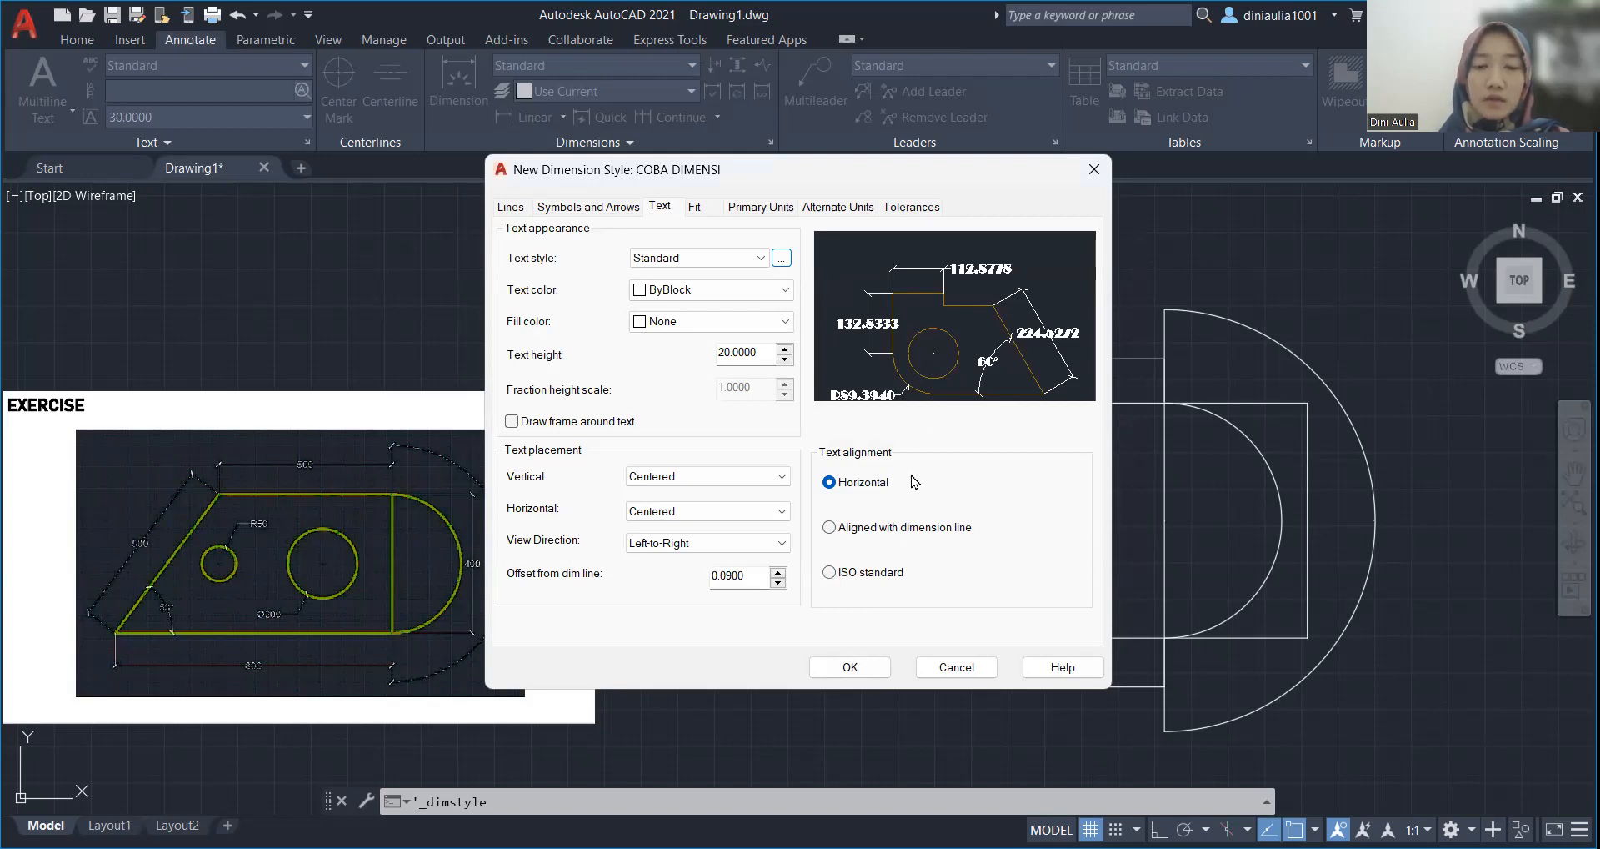
Step: Set the linear dimension precision in the primary units to 0, then save COBA DIMENSI and close the Dimension Style Manager
click(773, 208)
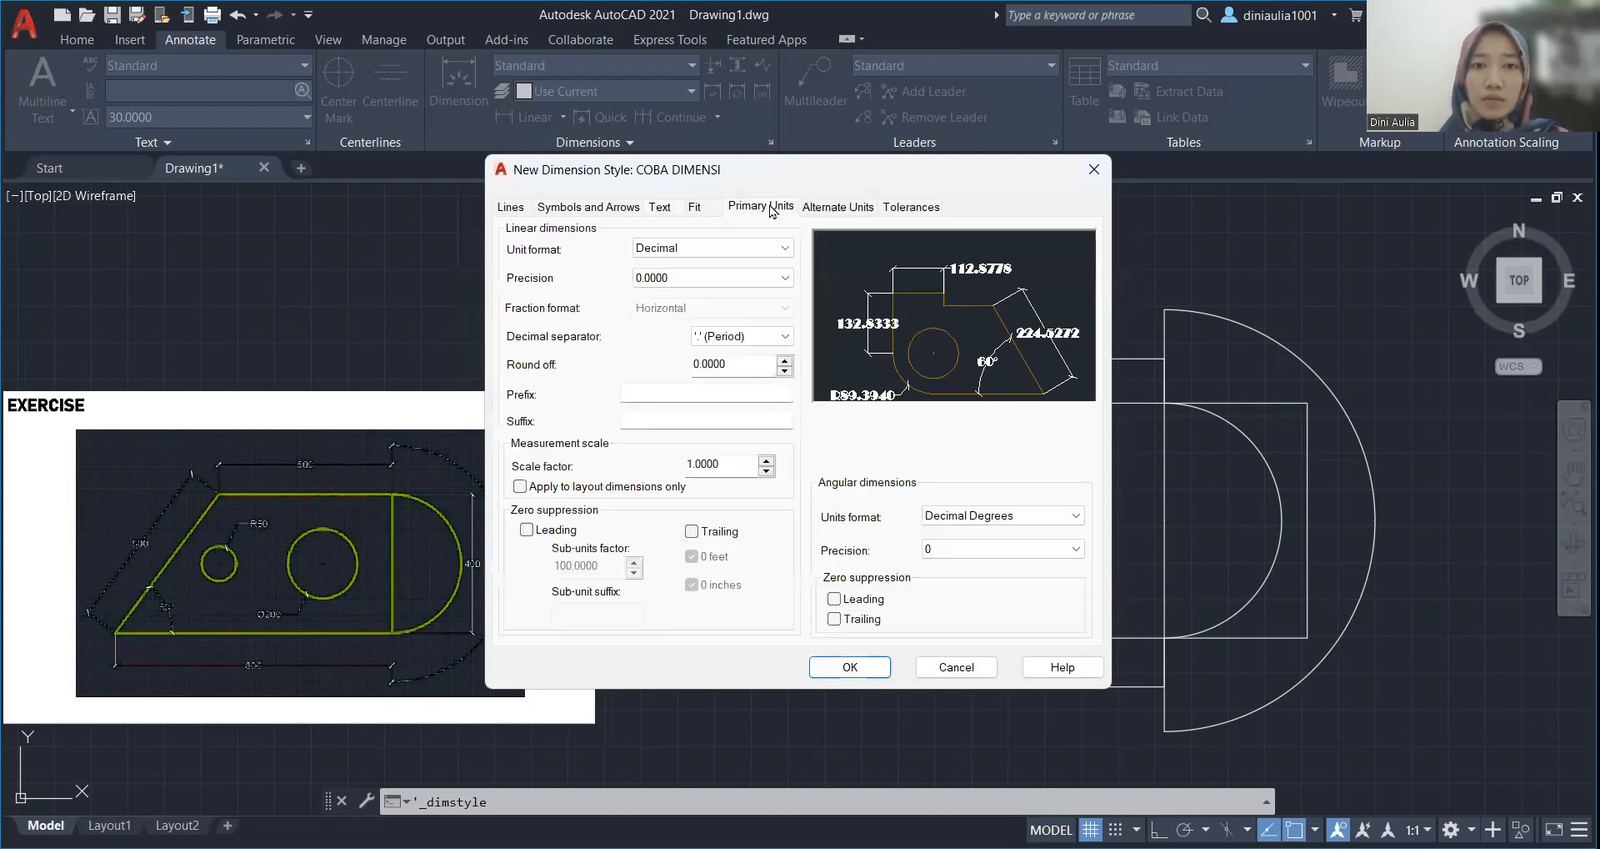
click(755, 282)
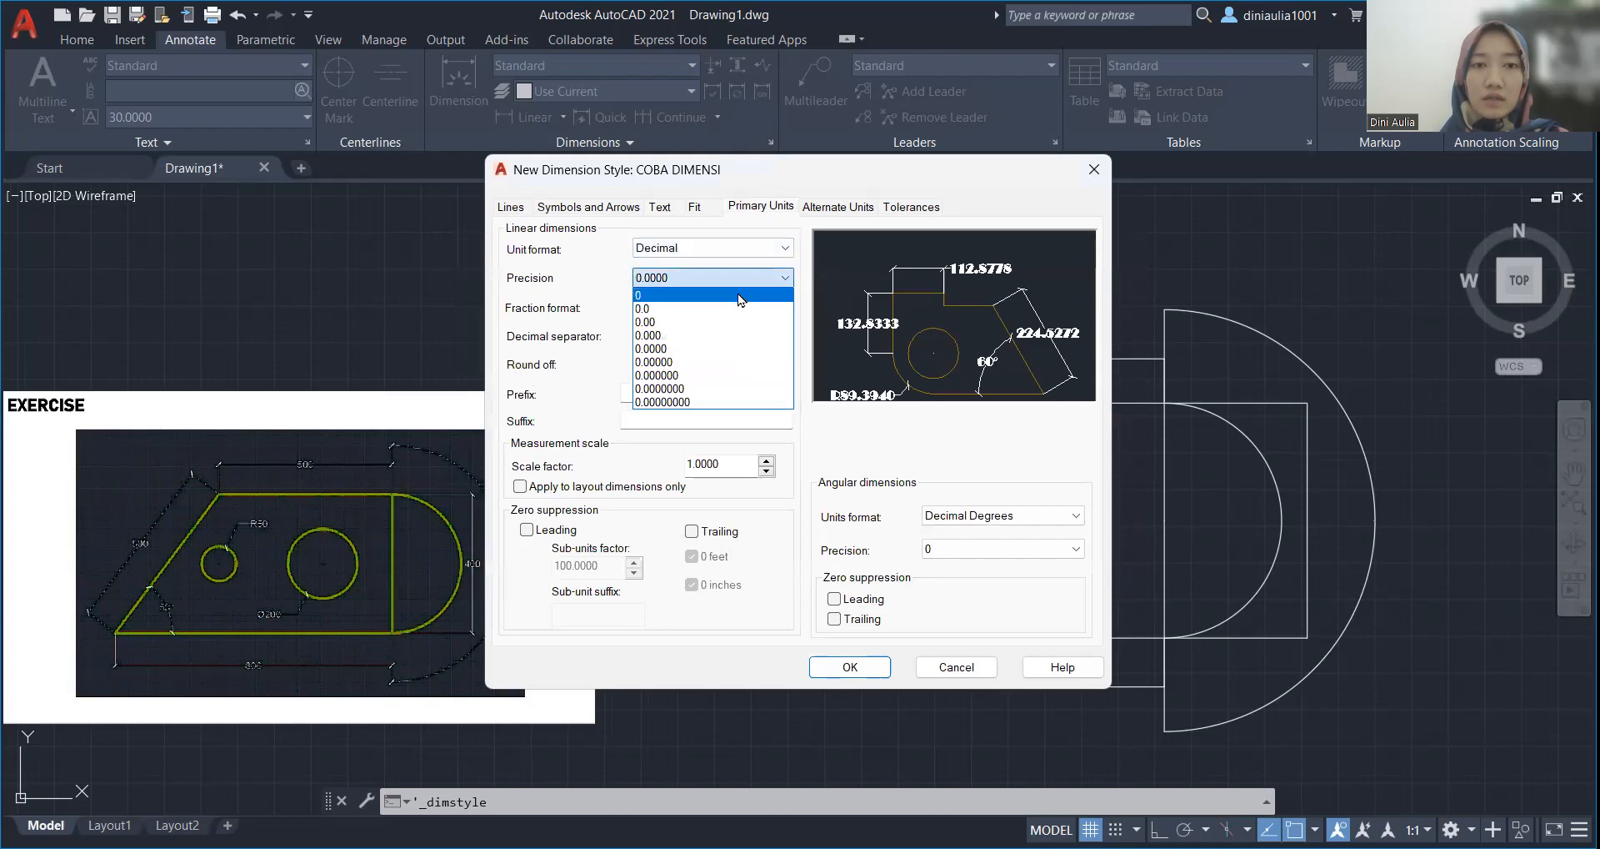
click(741, 296)
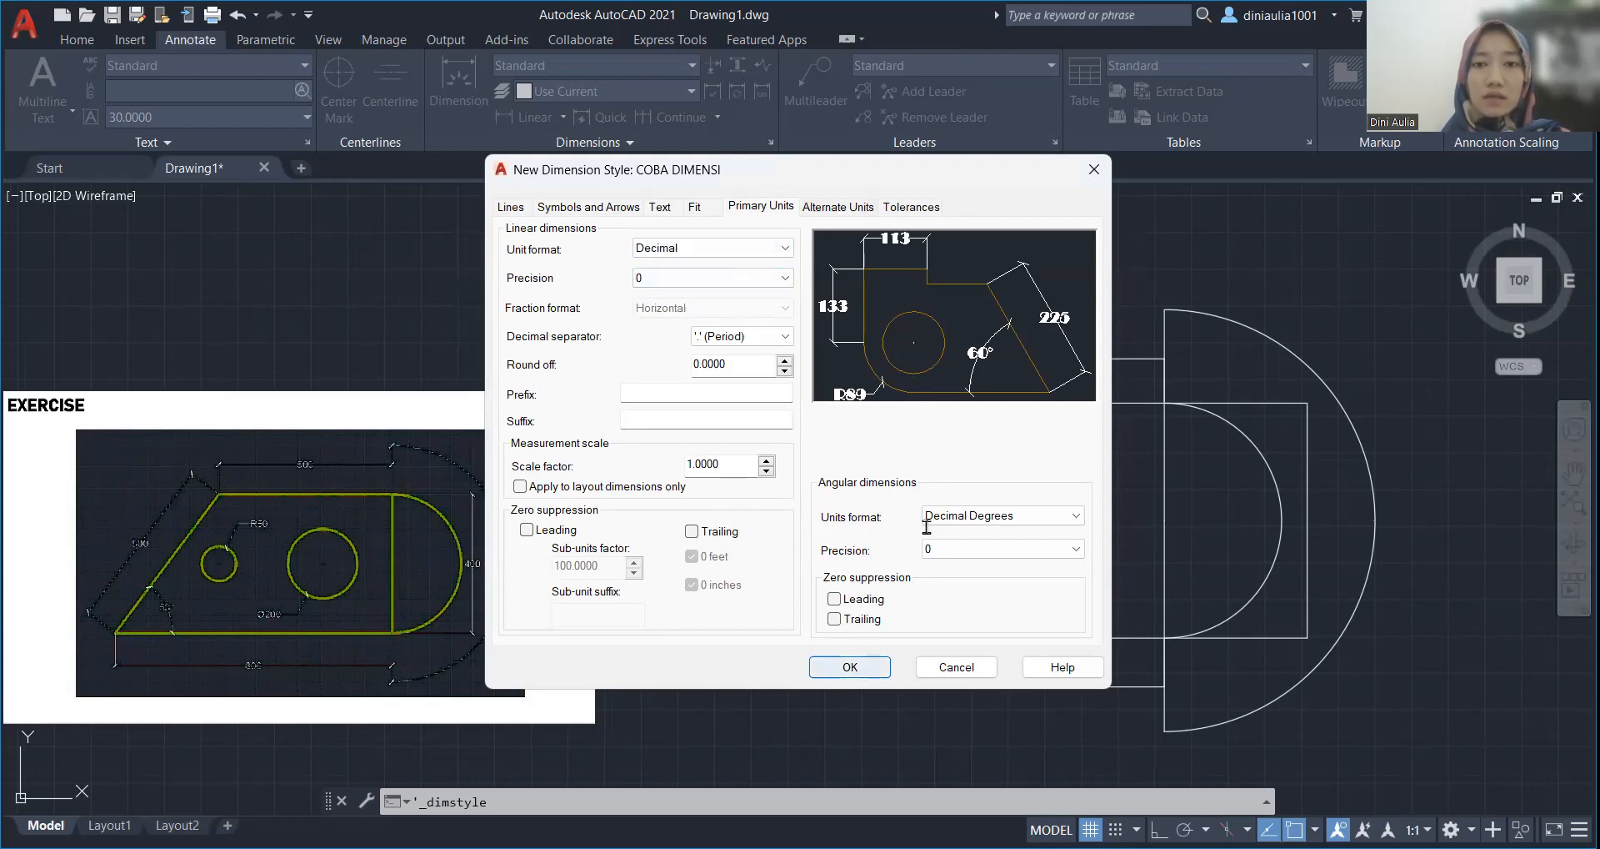
key(Return)
click(941, 591)
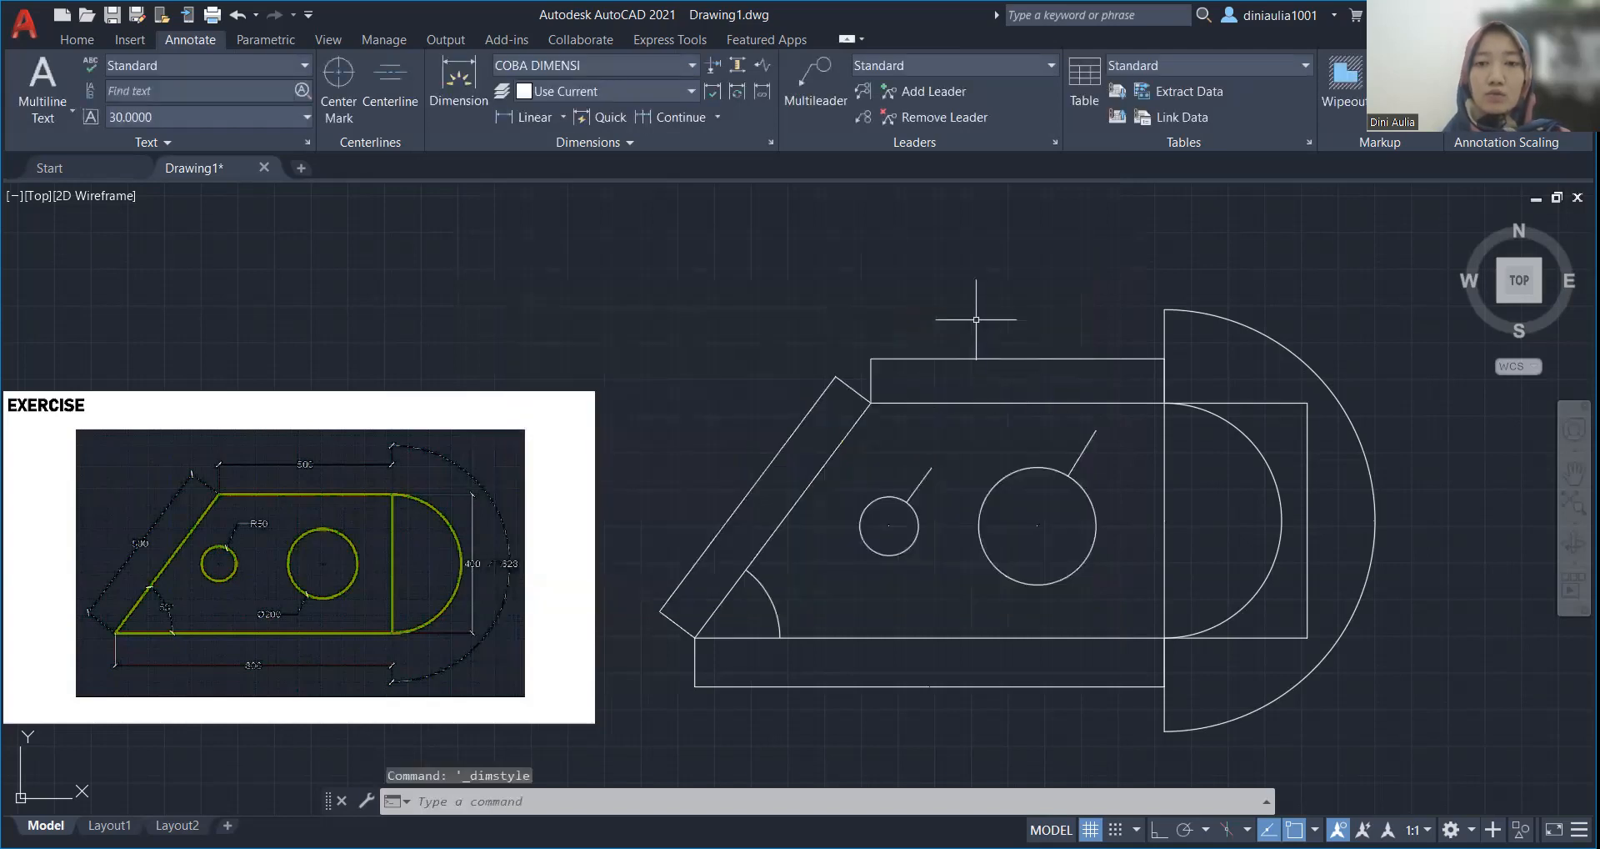
Step: Select all linear, aligned, angular, arc length, radius and diameter dimensions of the figure and apply the COBA DIMENSI style to them
middle_drag(1045, 320, 850, 278)
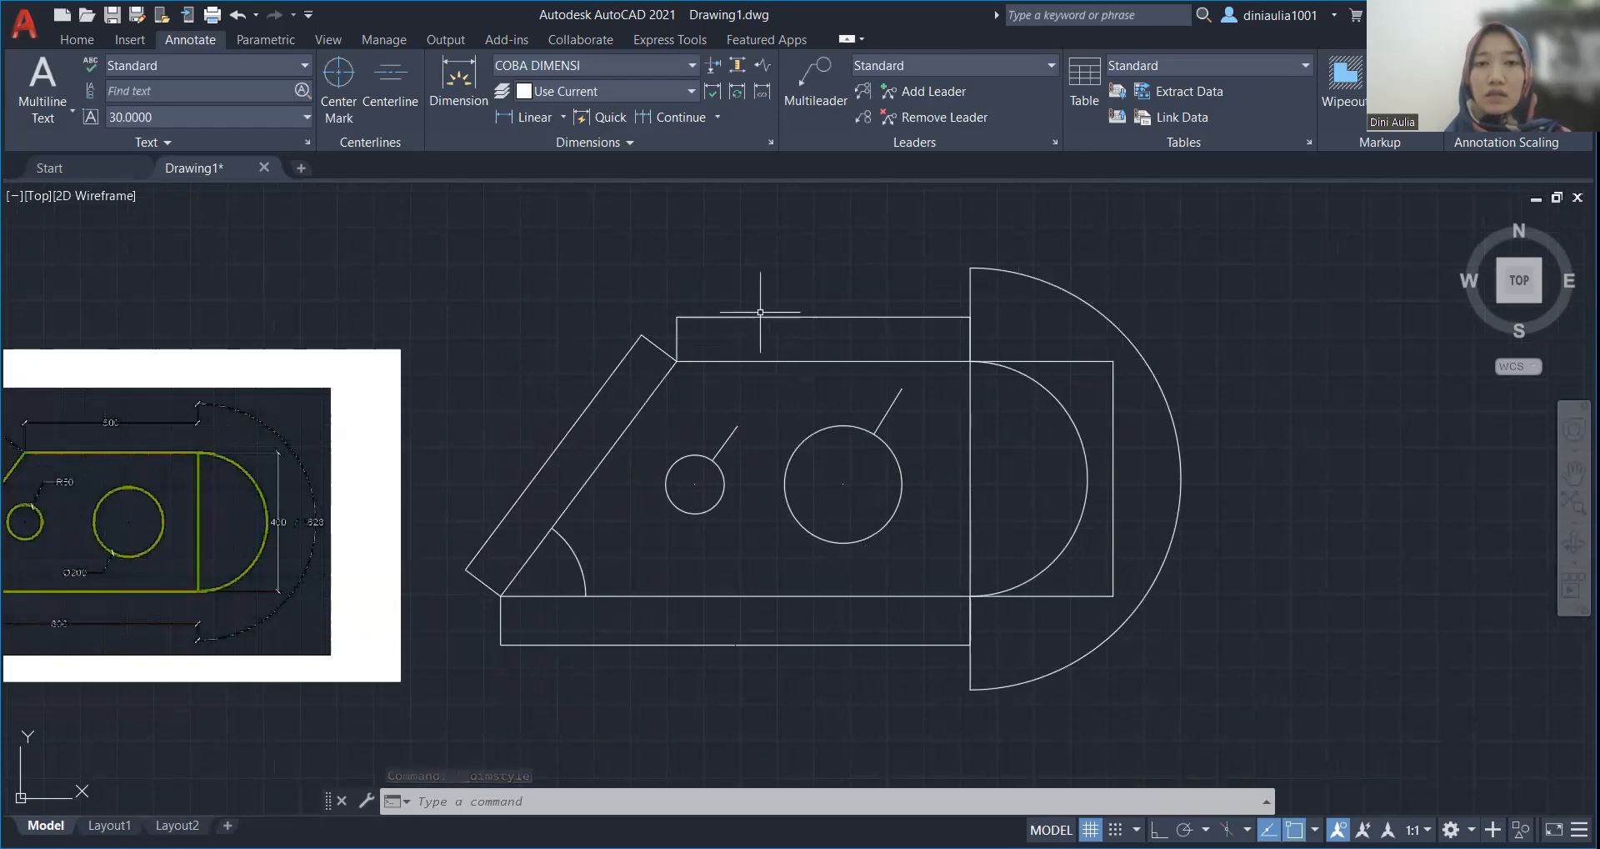
click(677, 338)
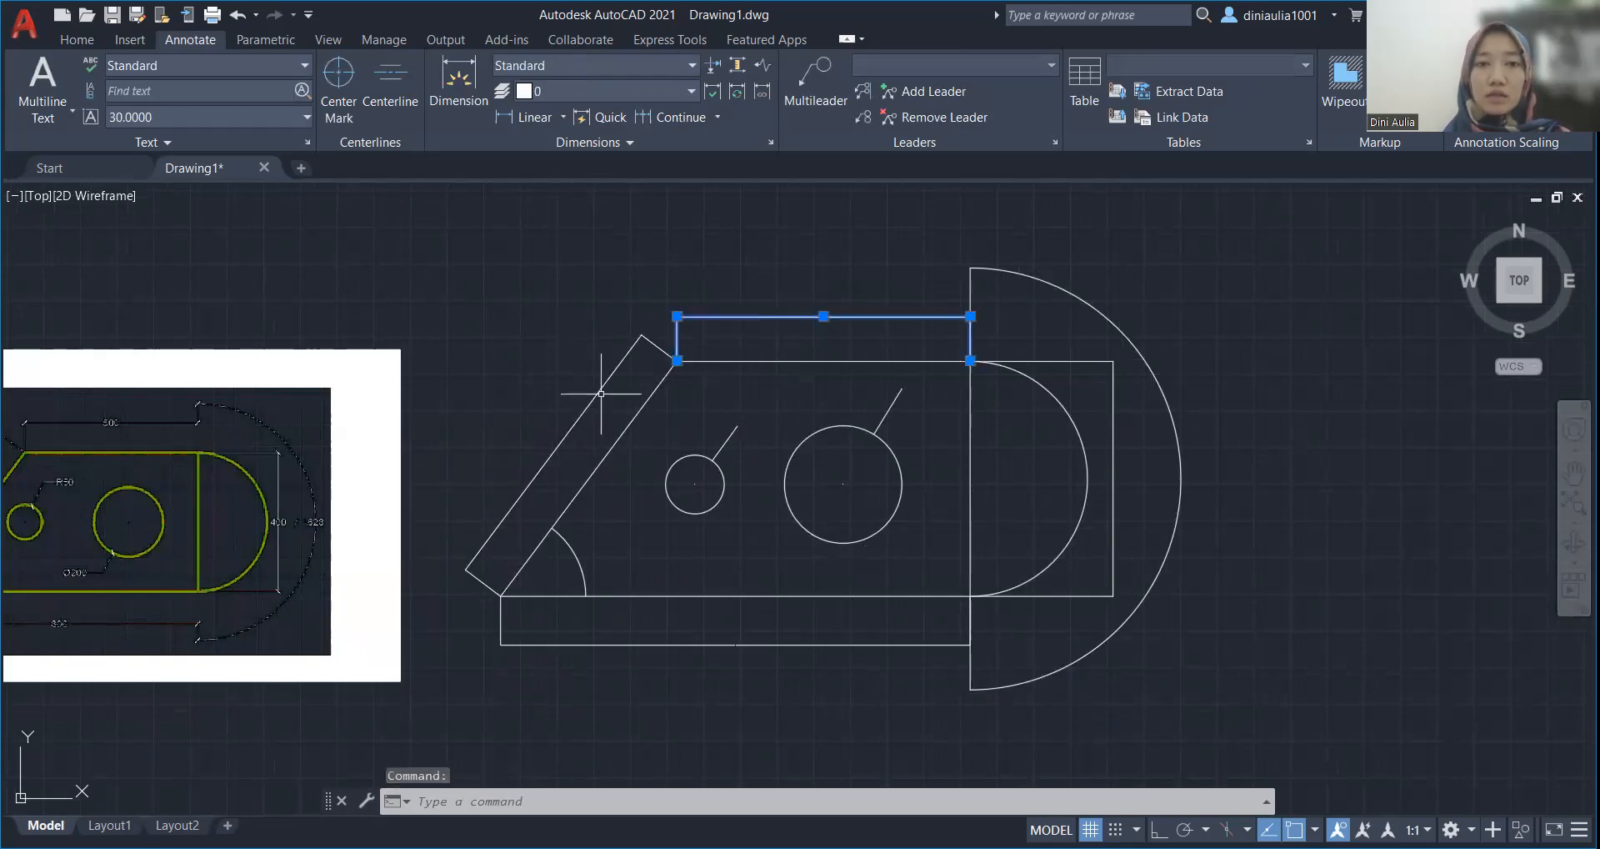
click(660, 348)
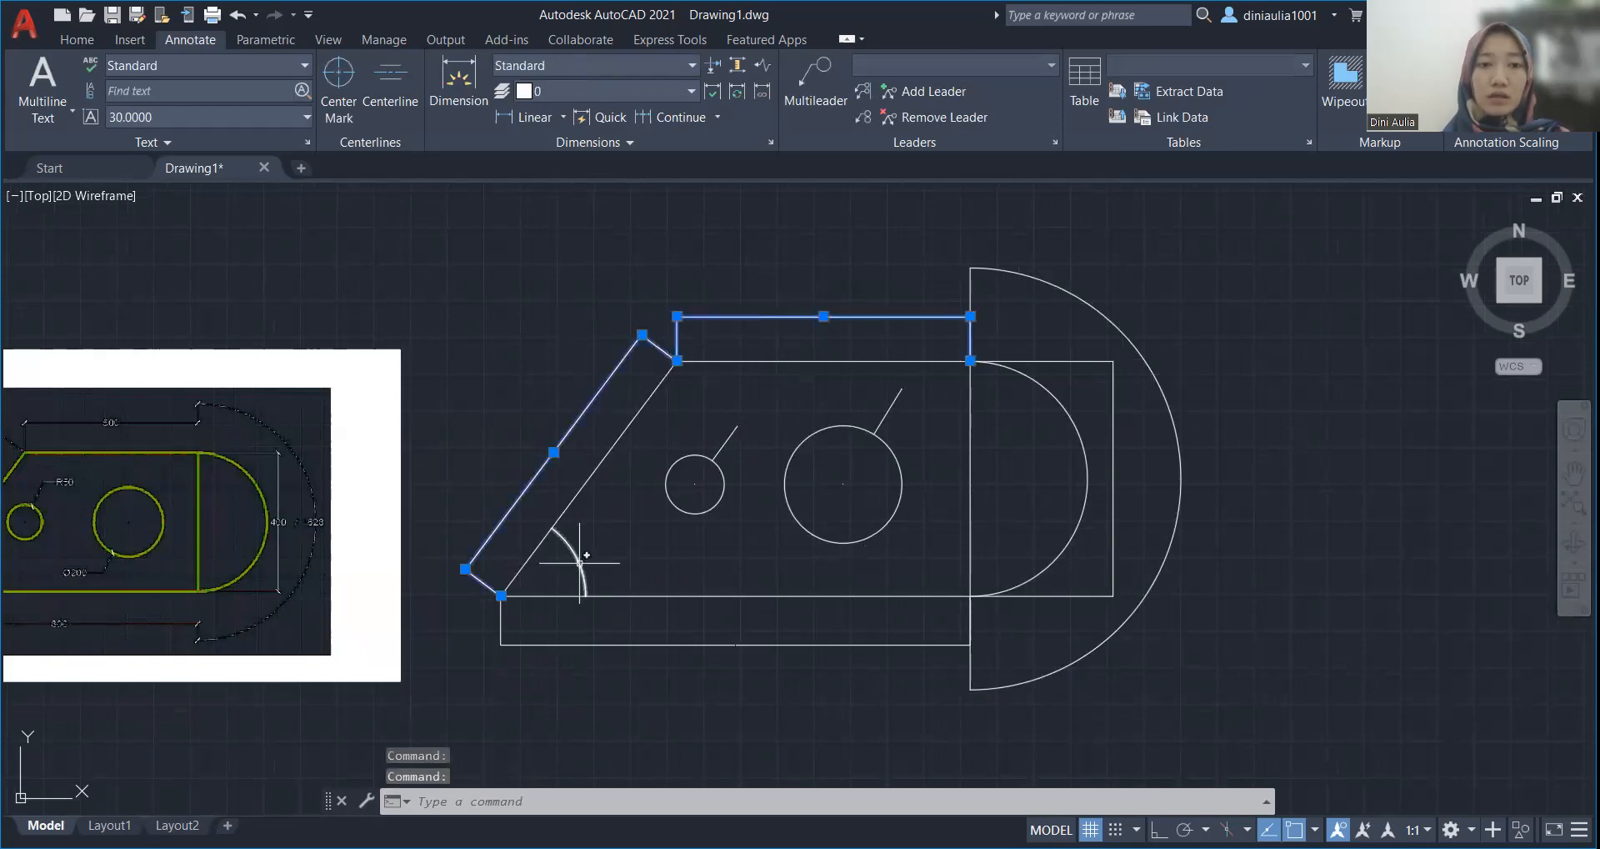
click(579, 563)
click(592, 644)
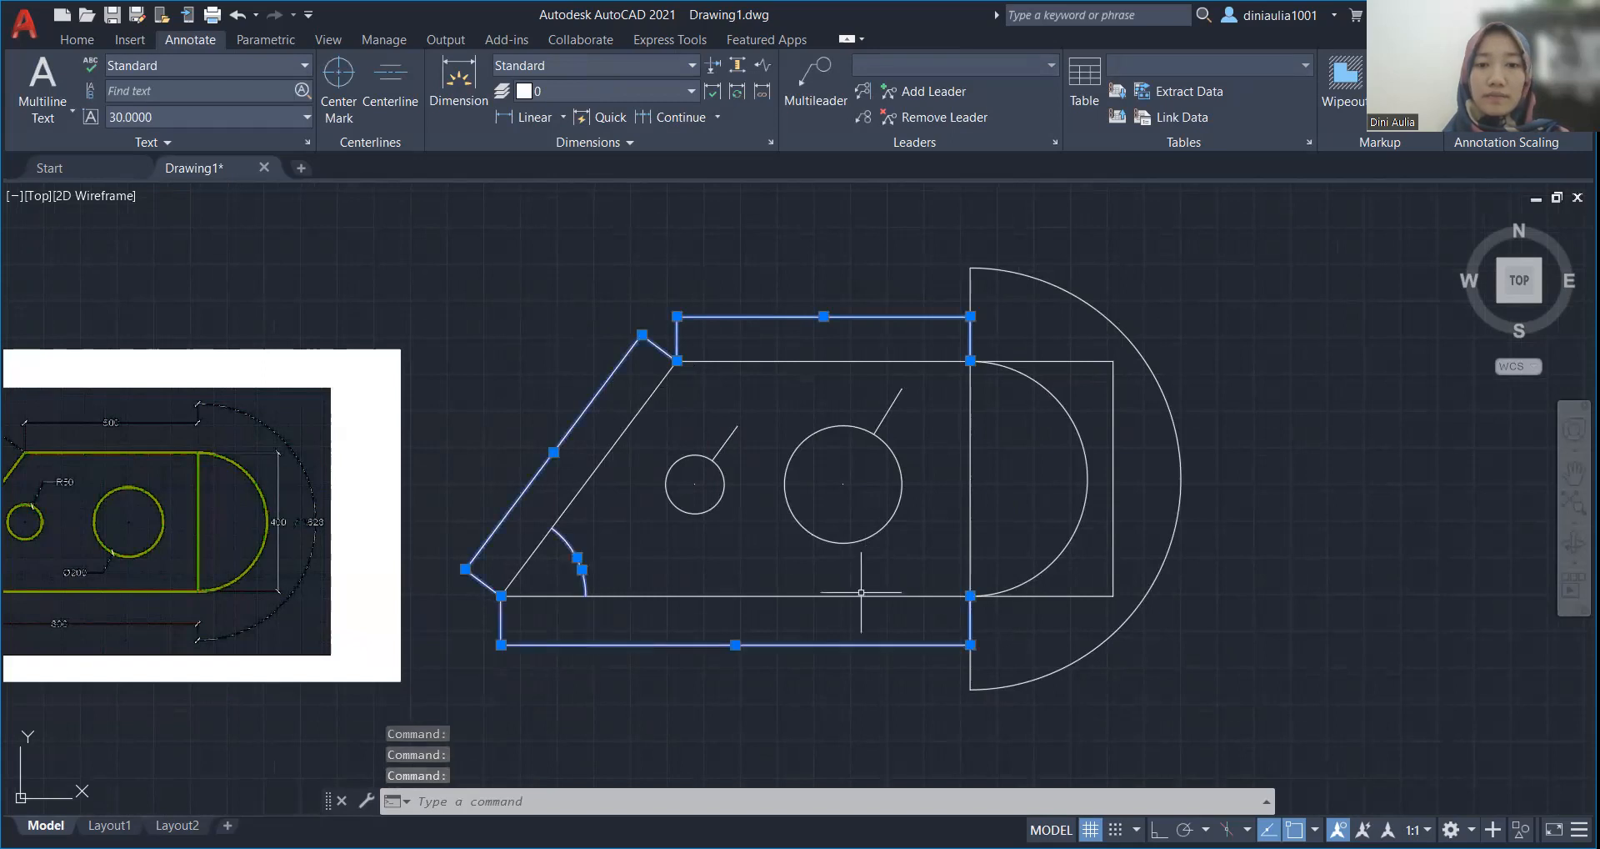
click(1090, 651)
click(1117, 437)
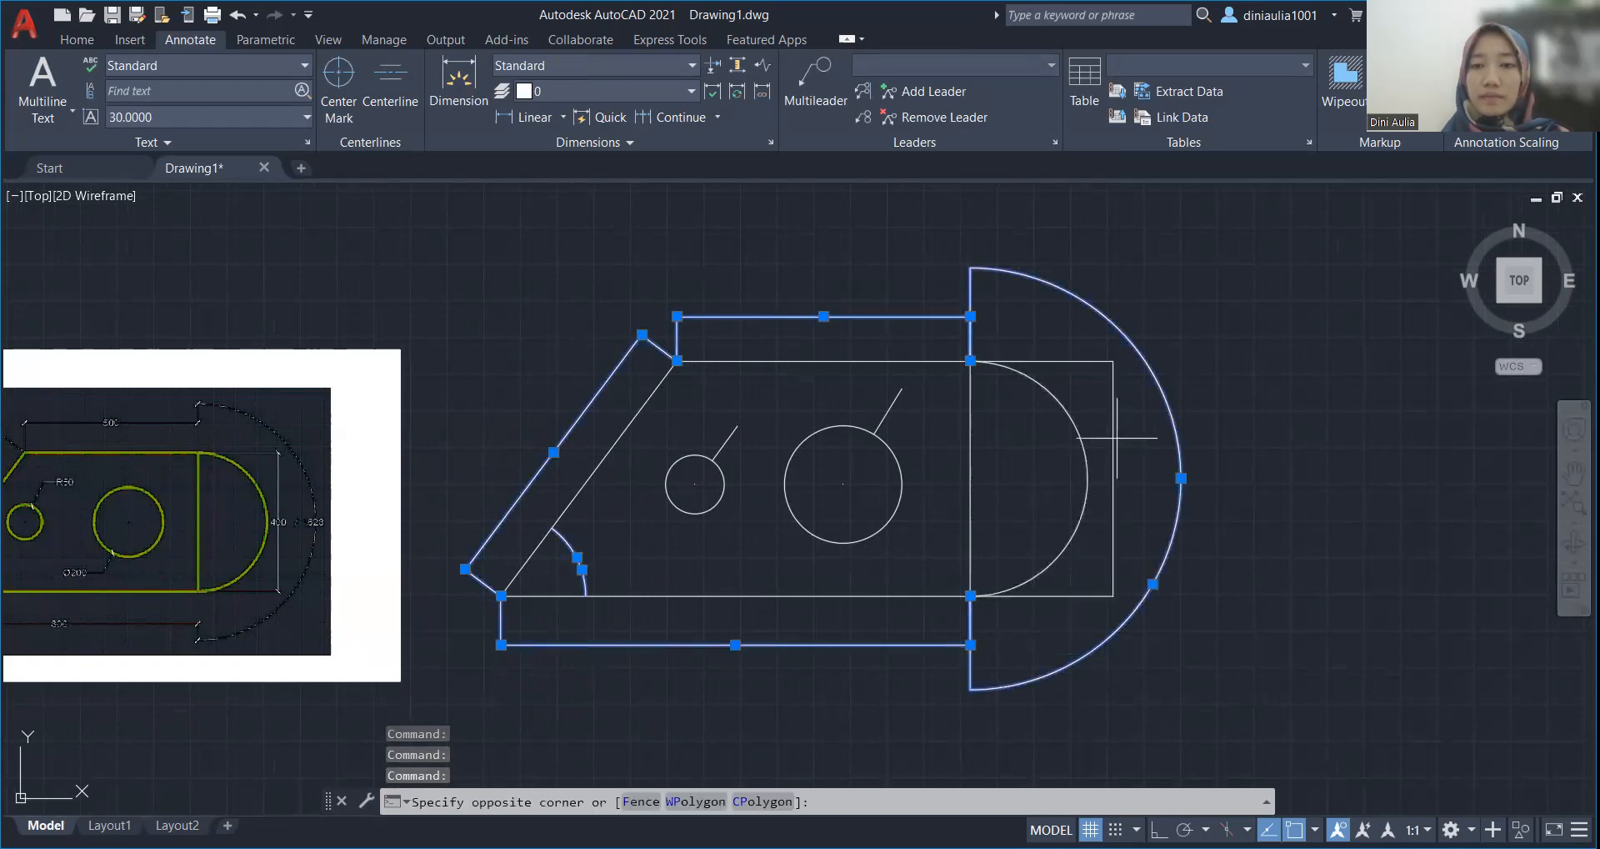
click(1112, 440)
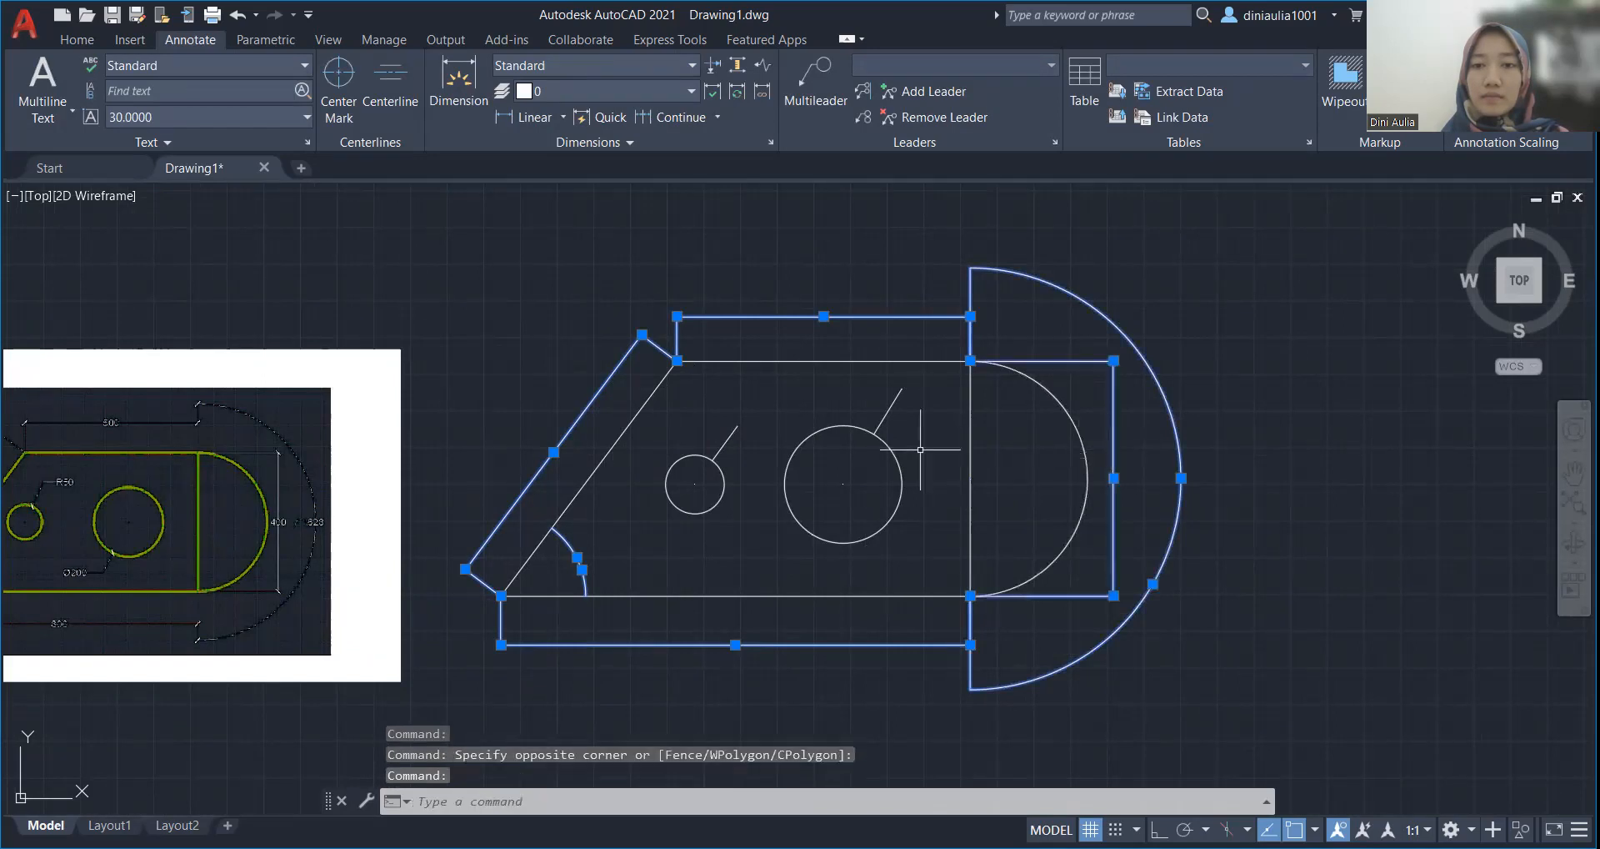
click(890, 409)
click(726, 440)
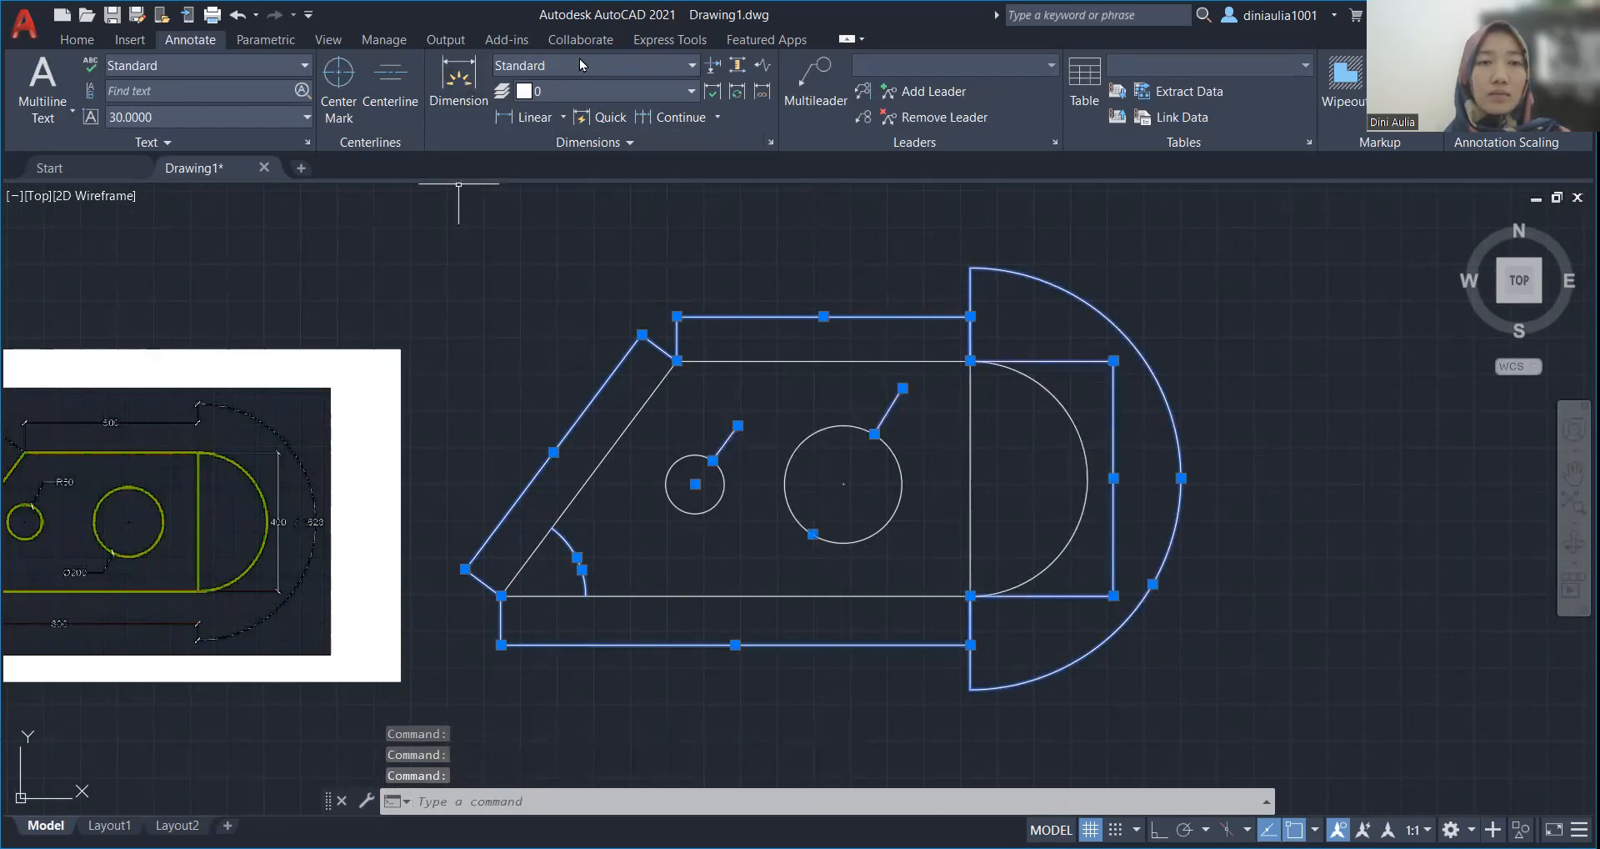
click(692, 65)
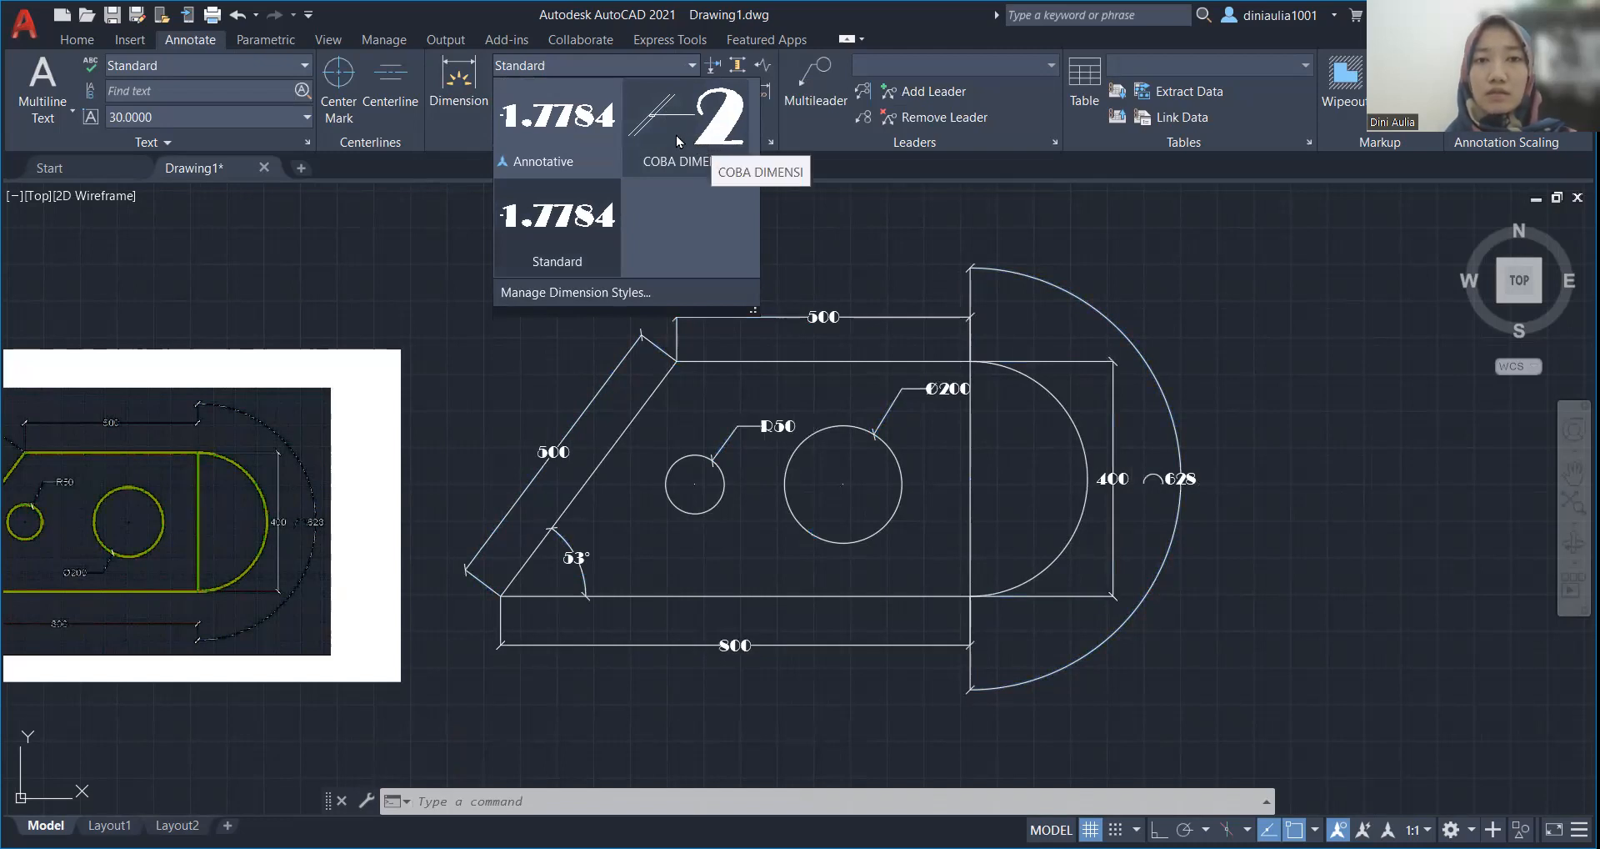
click(672, 135)
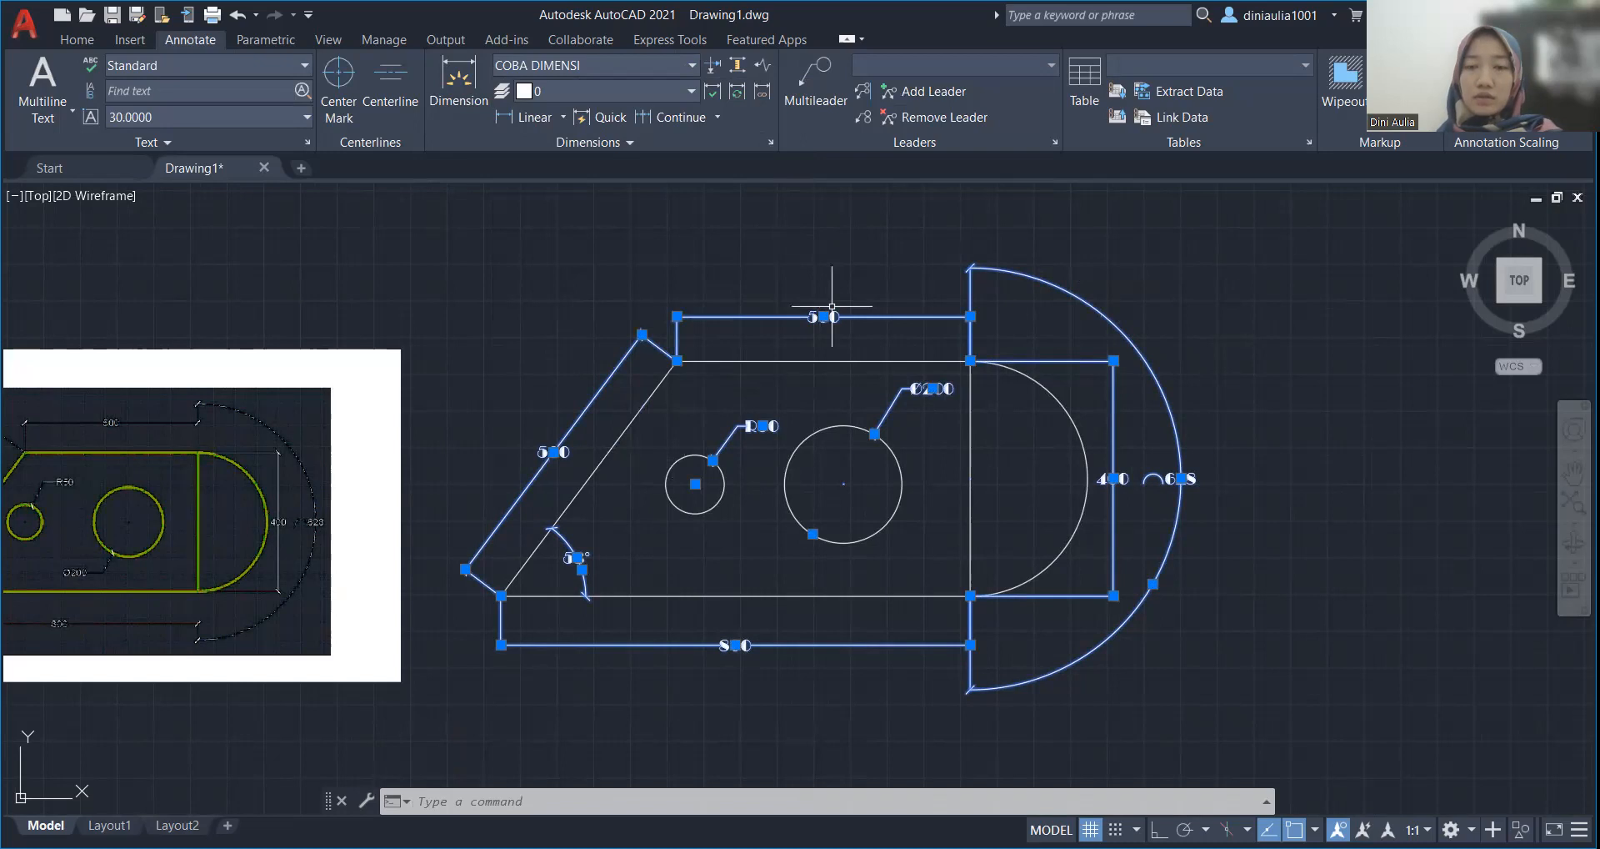
Step: Review the COBA DIMENSI style in the Dimension Style Manager and close it
text(d)
key(Return)
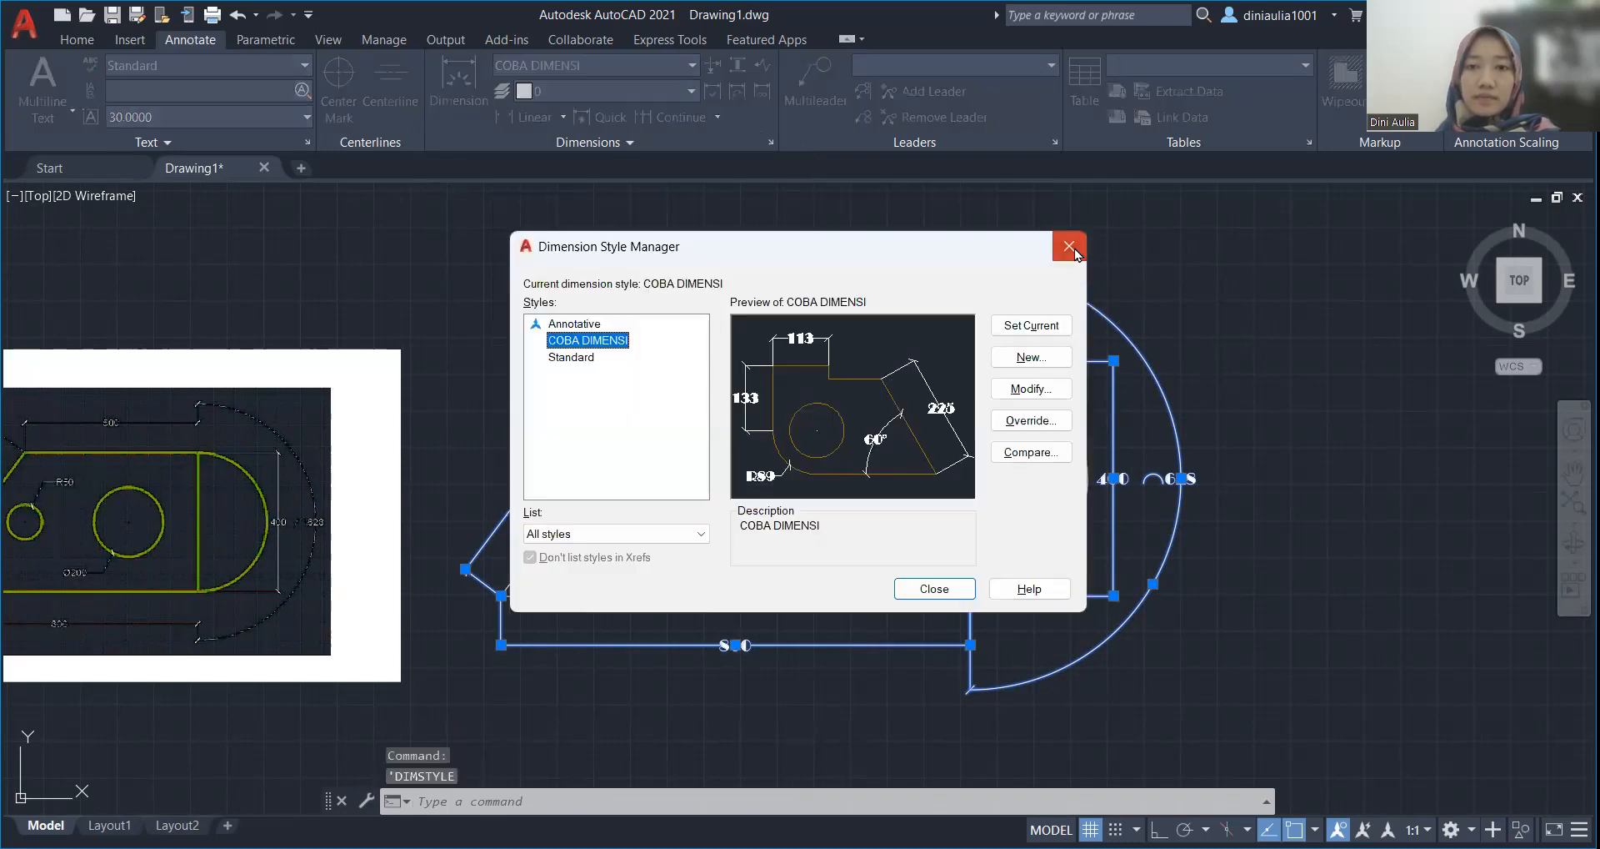
click(1070, 246)
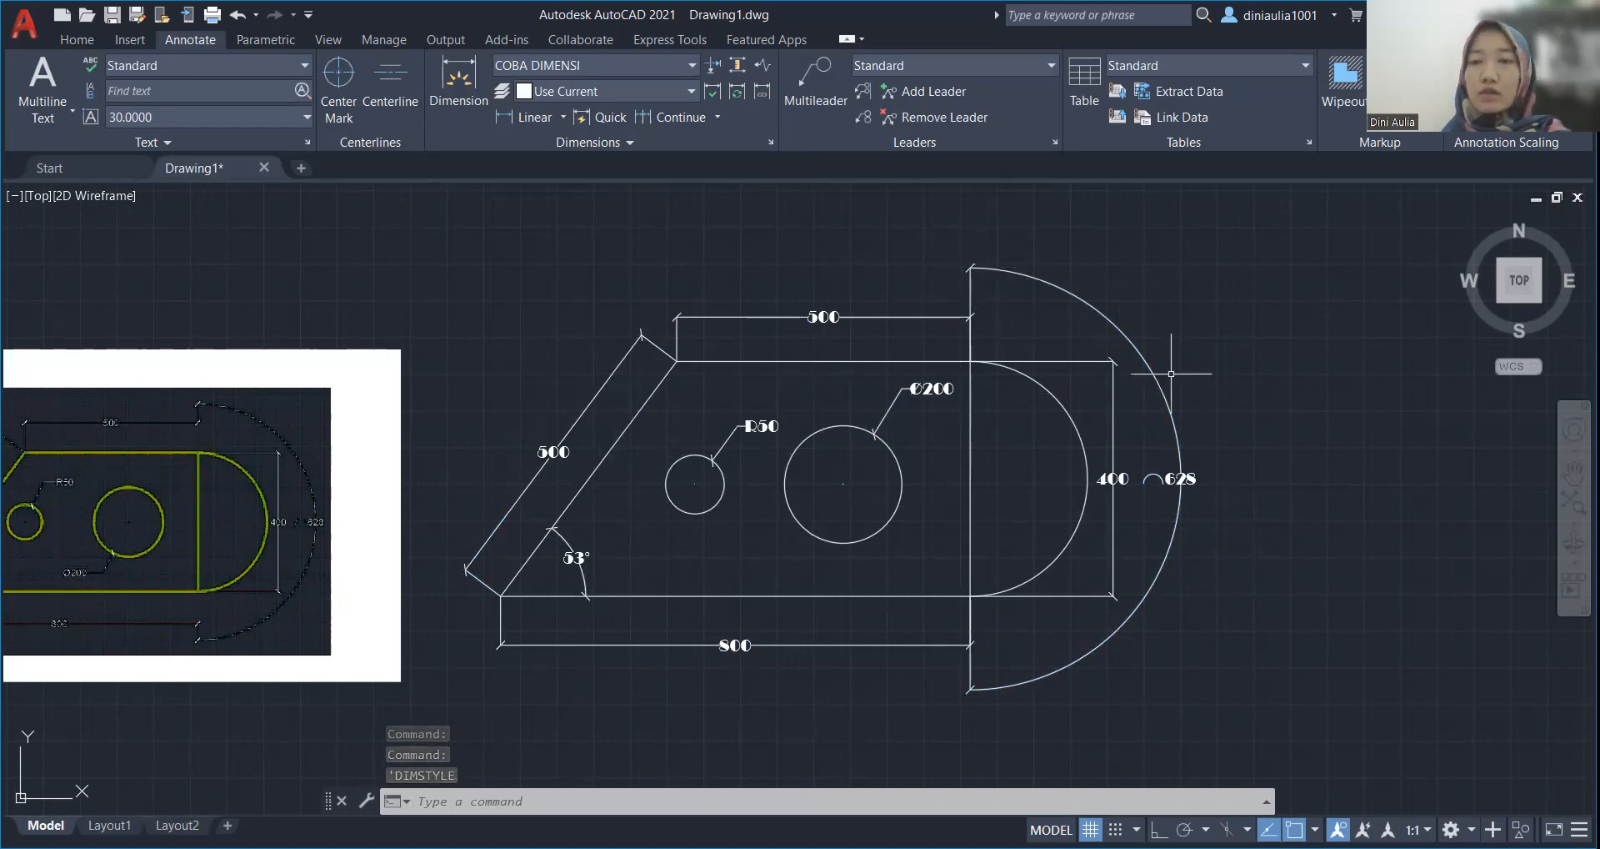
scroll(717, 483, down, 2)
mouse_move(523, 400)
middle_down()
mouse_move(559, 362)
mouse_move(746, 317)
middle_up()
scroll(647, 332, up, 2)
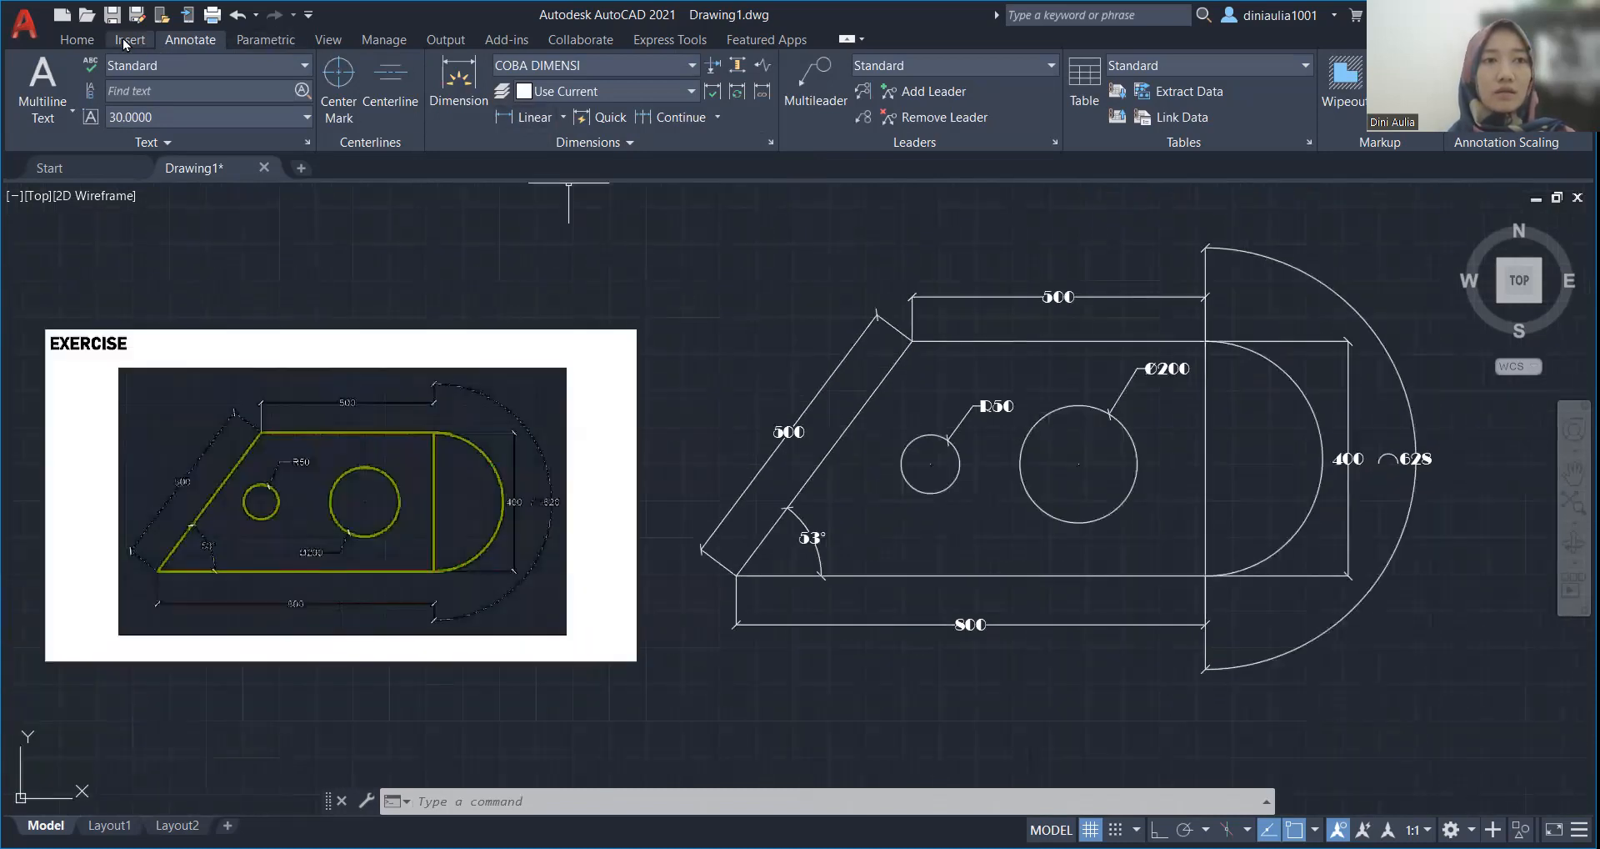
click(77, 40)
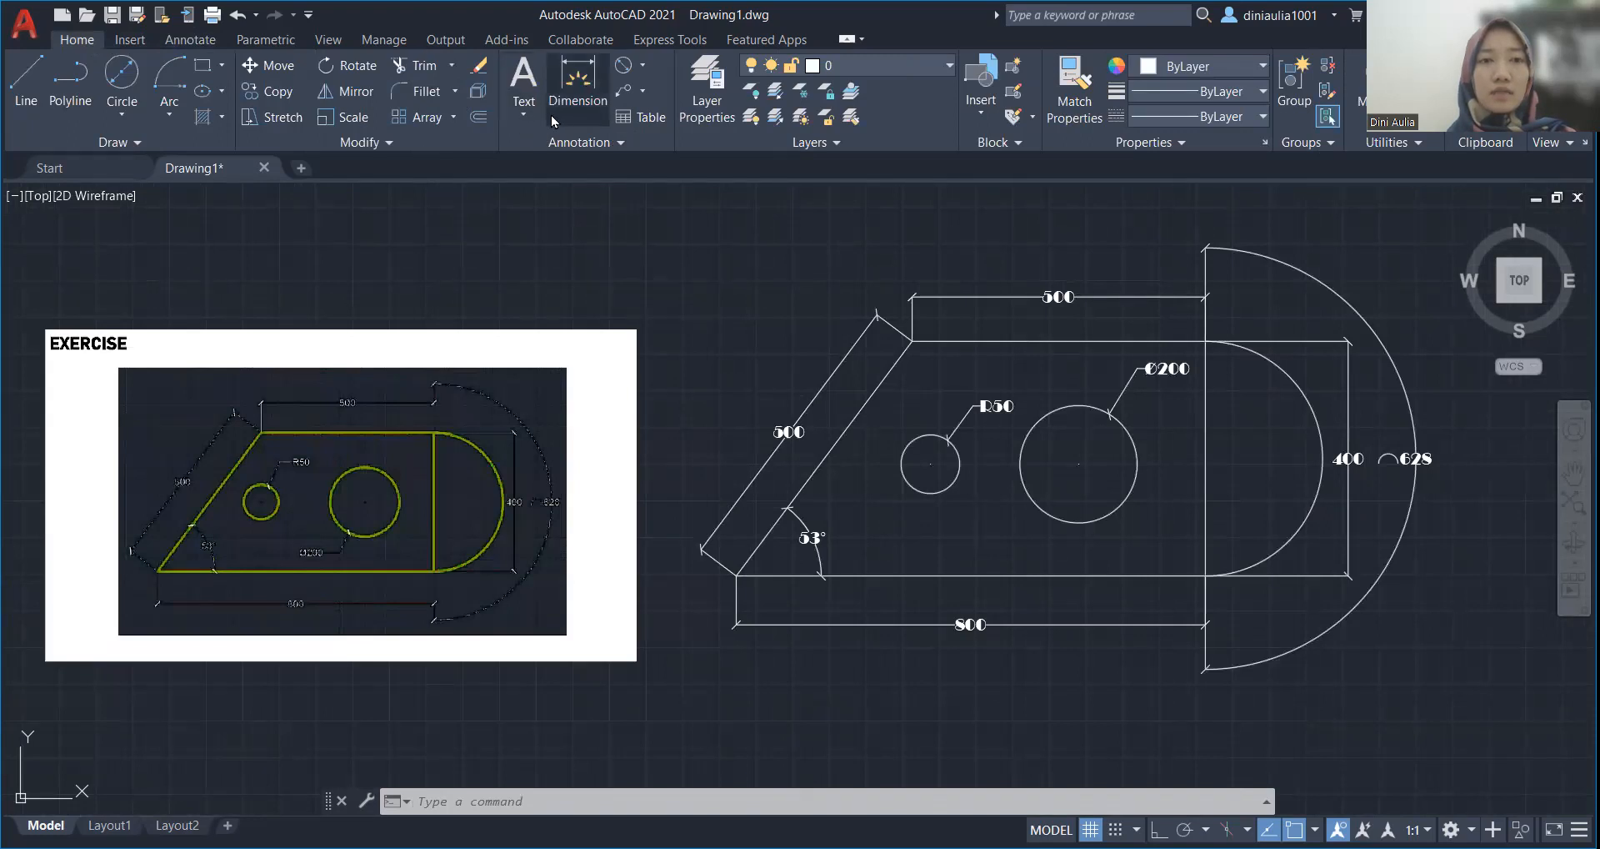
scroll(759, 292, down, 2)
middle_drag(756, 295, 735, 422)
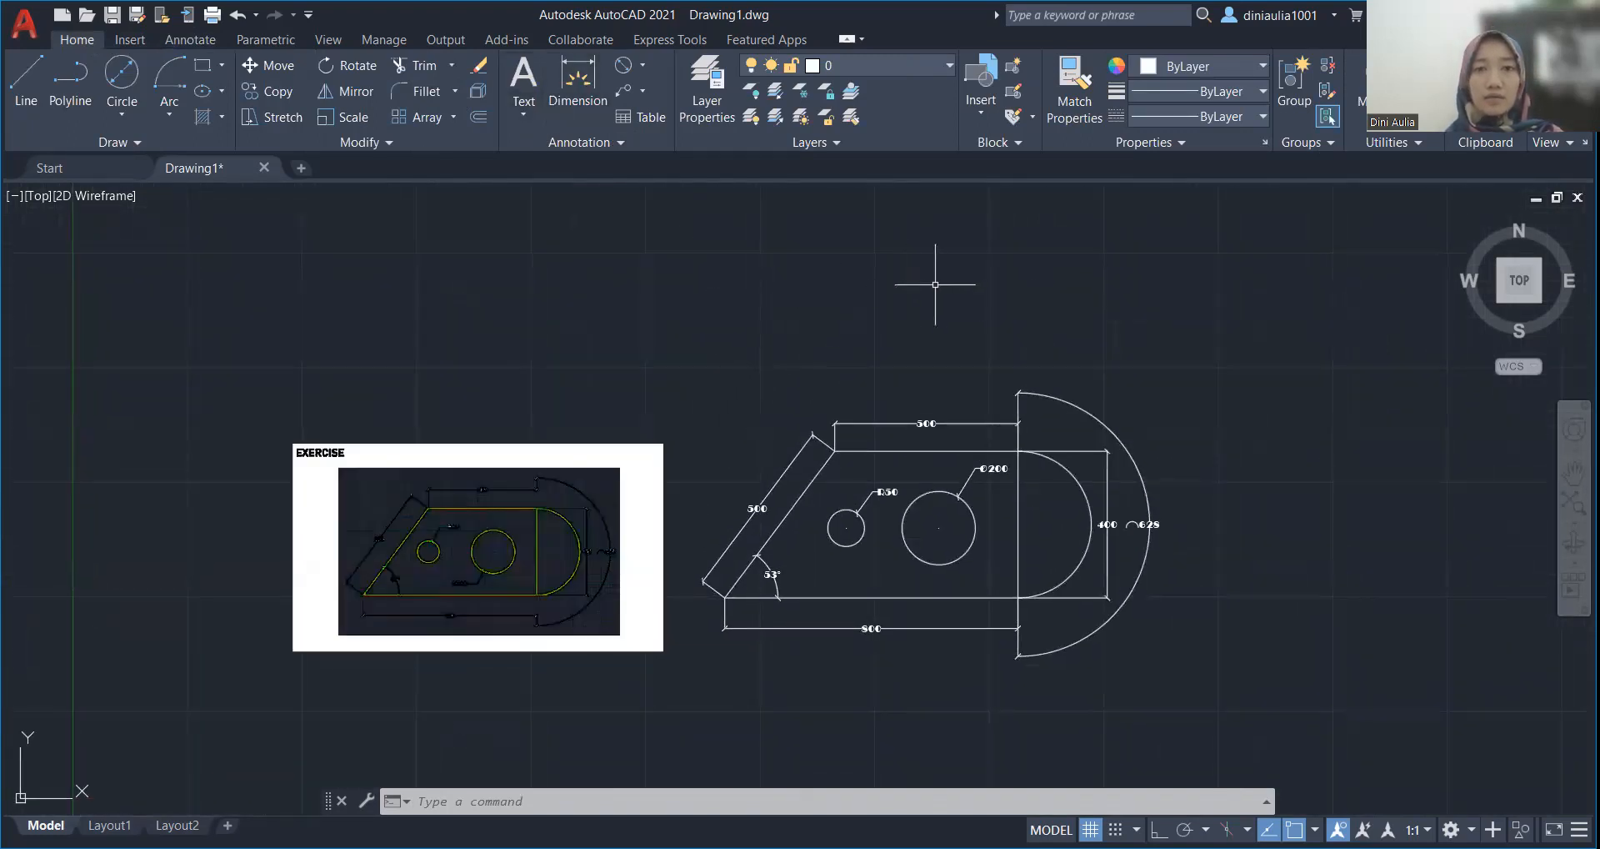
mouse_move(940, 339)
middle_down()
mouse_move(664, 350)
mouse_move(812, 330)
middle_up()
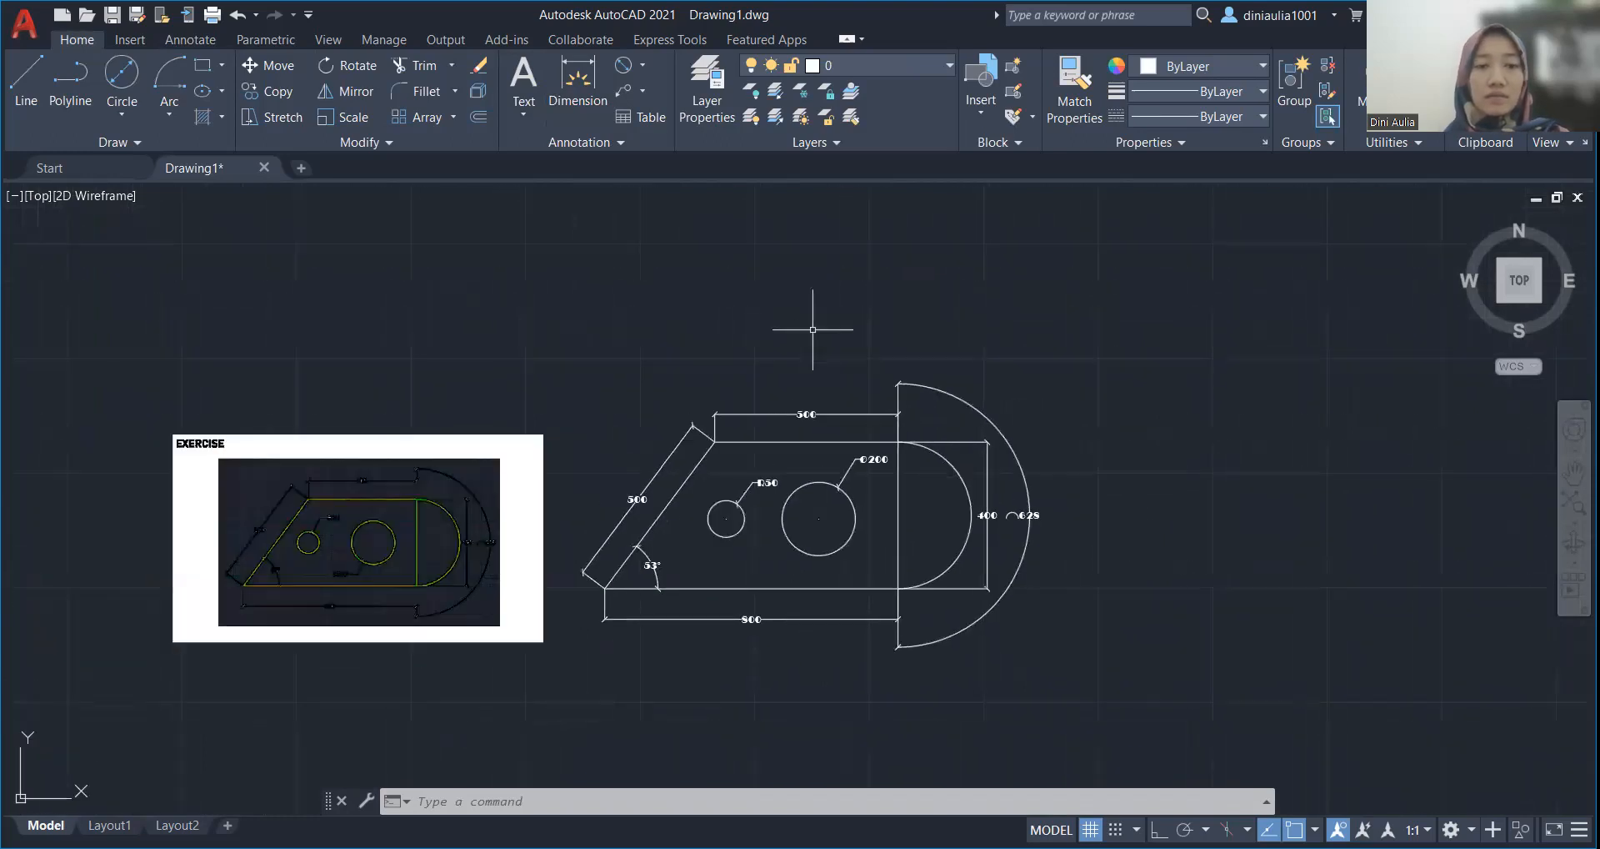